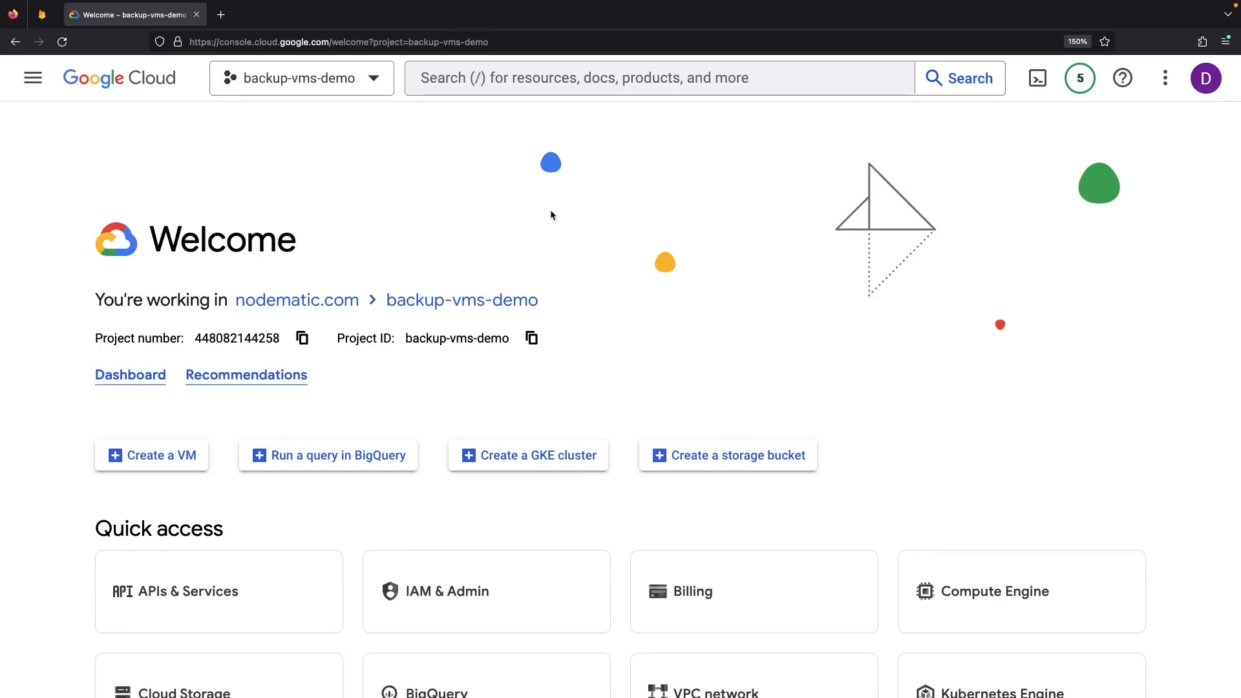
Open Compute Engine for the backup-vms-demo project and enable the Compute Engine API.
scroll(708, 297, down, 2)
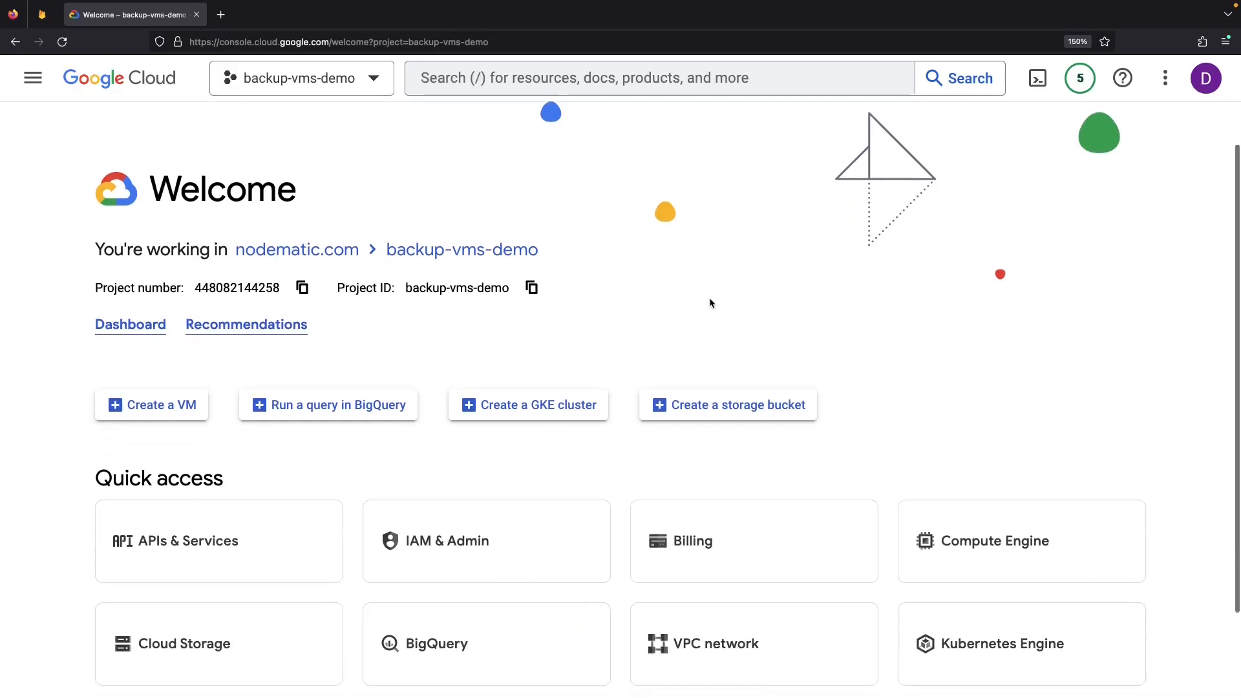
click(999, 517)
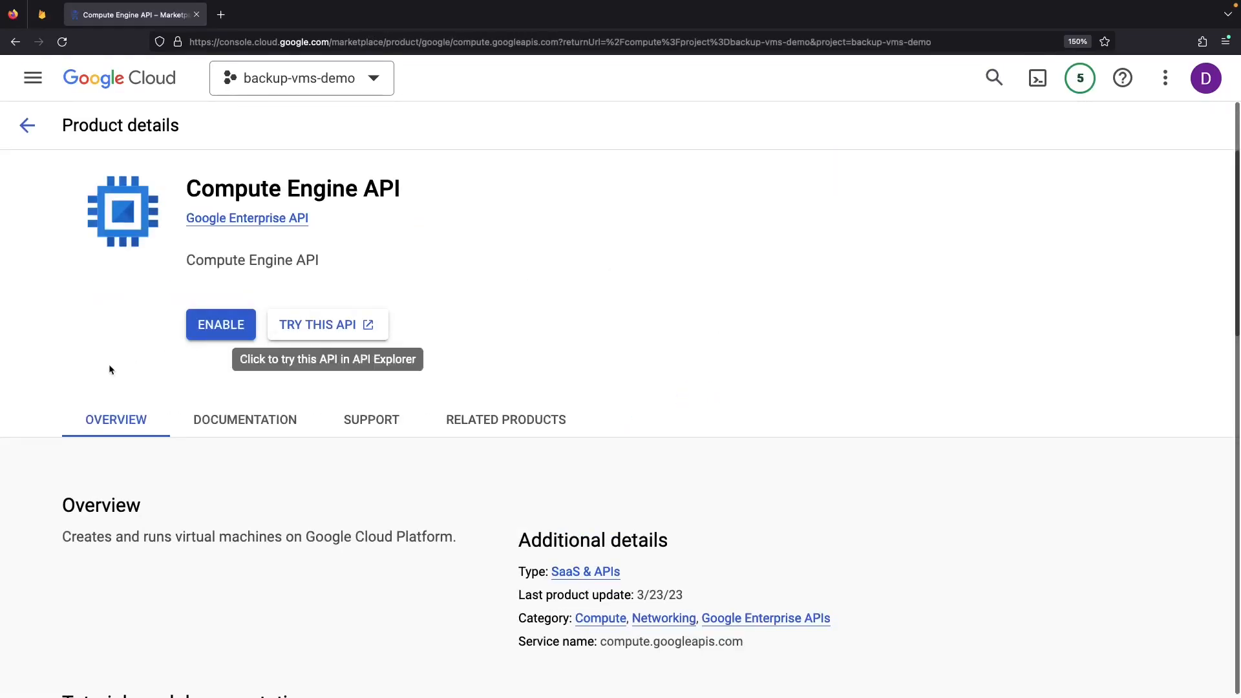
click(202, 341)
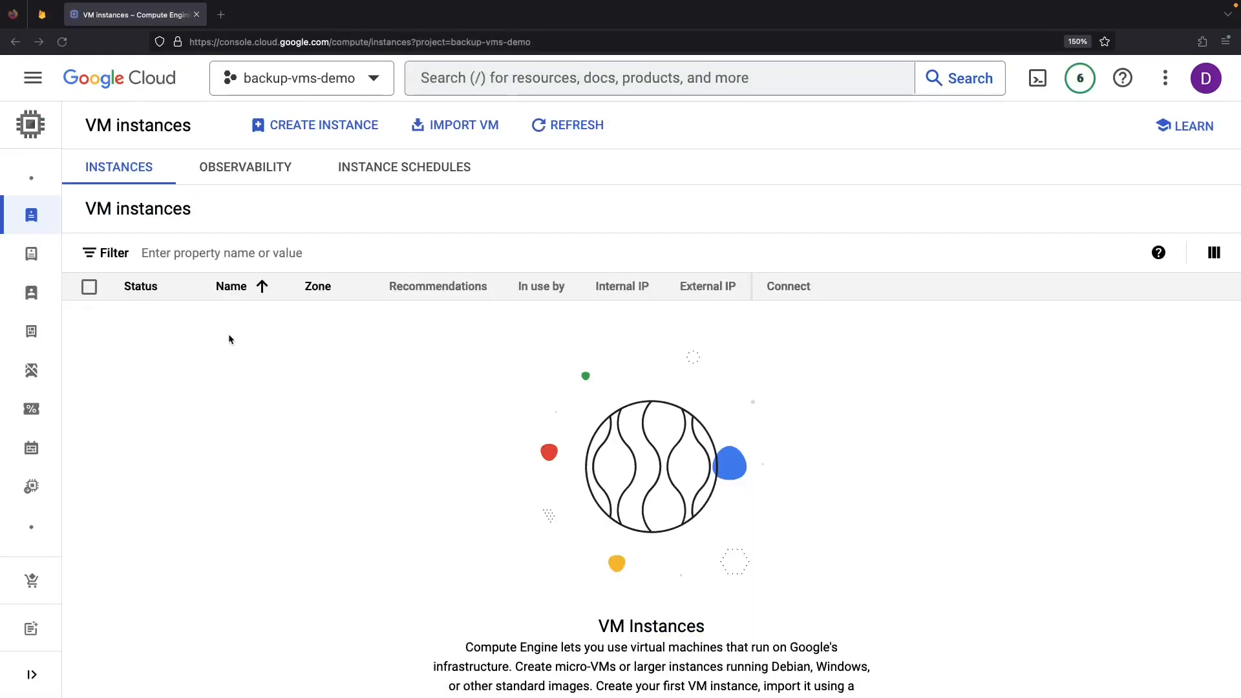
Create a VM instance named instance-1 with the preset shared-core machine type e2-micro.
click(311, 126)
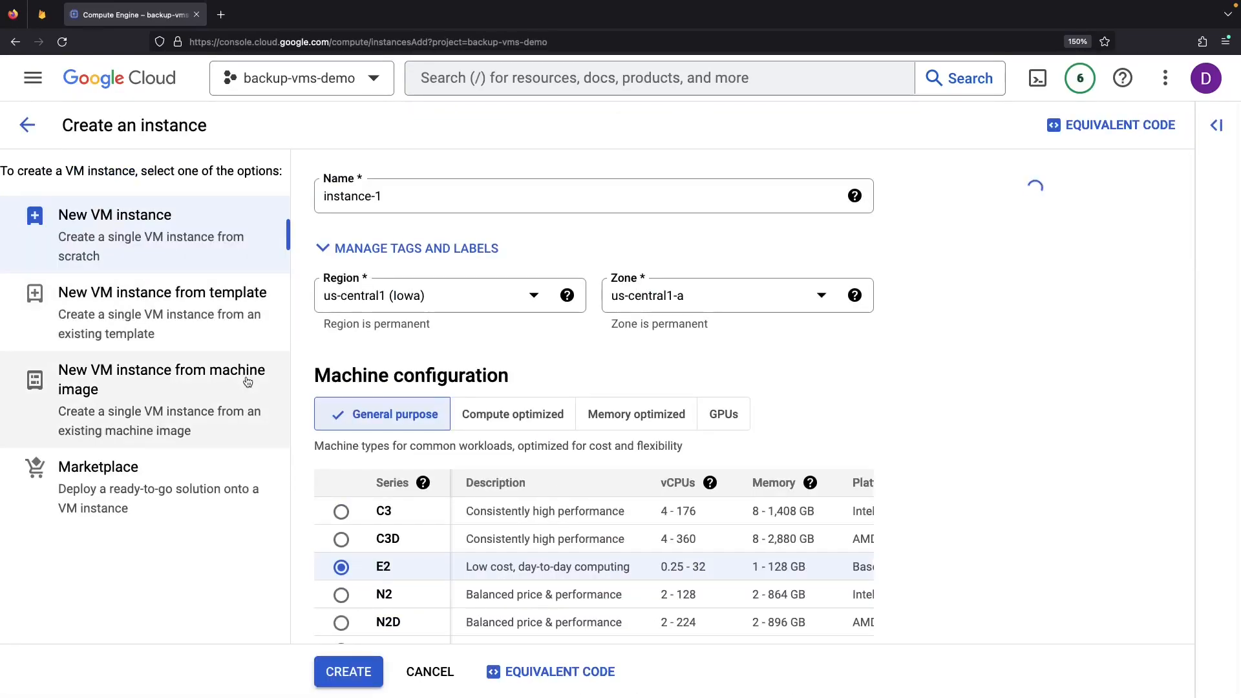
scroll(420, 485, down, 5)
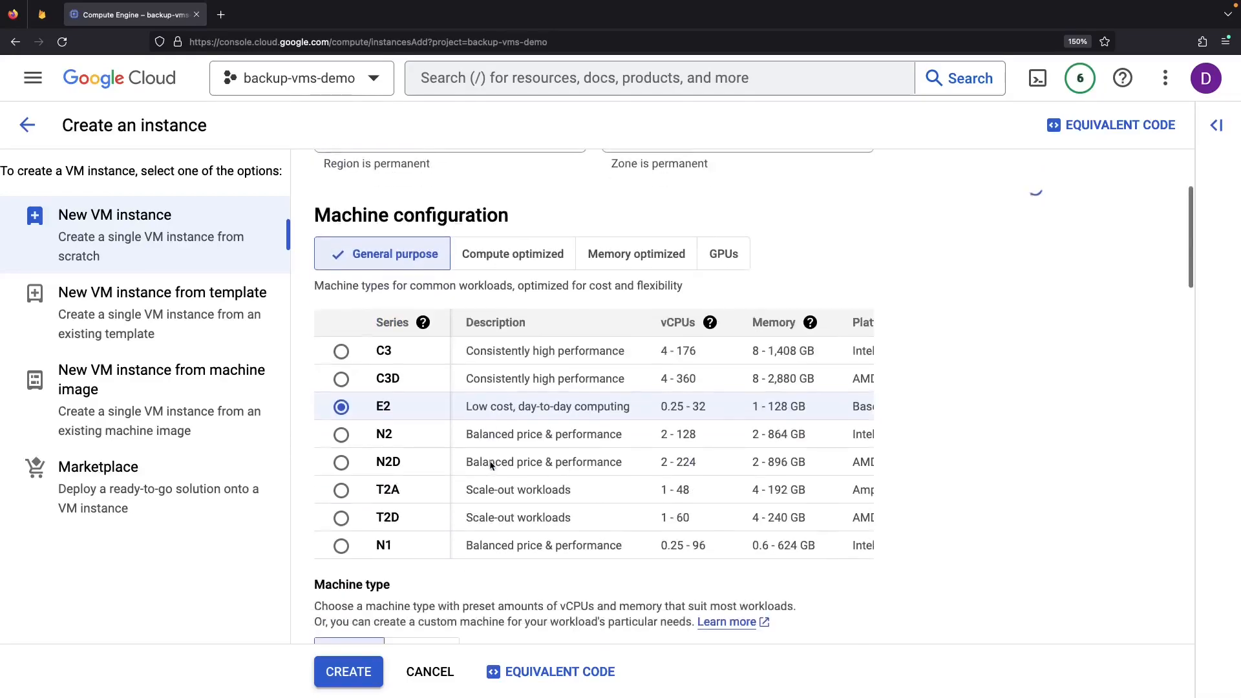
scroll(491, 466, down, 2)
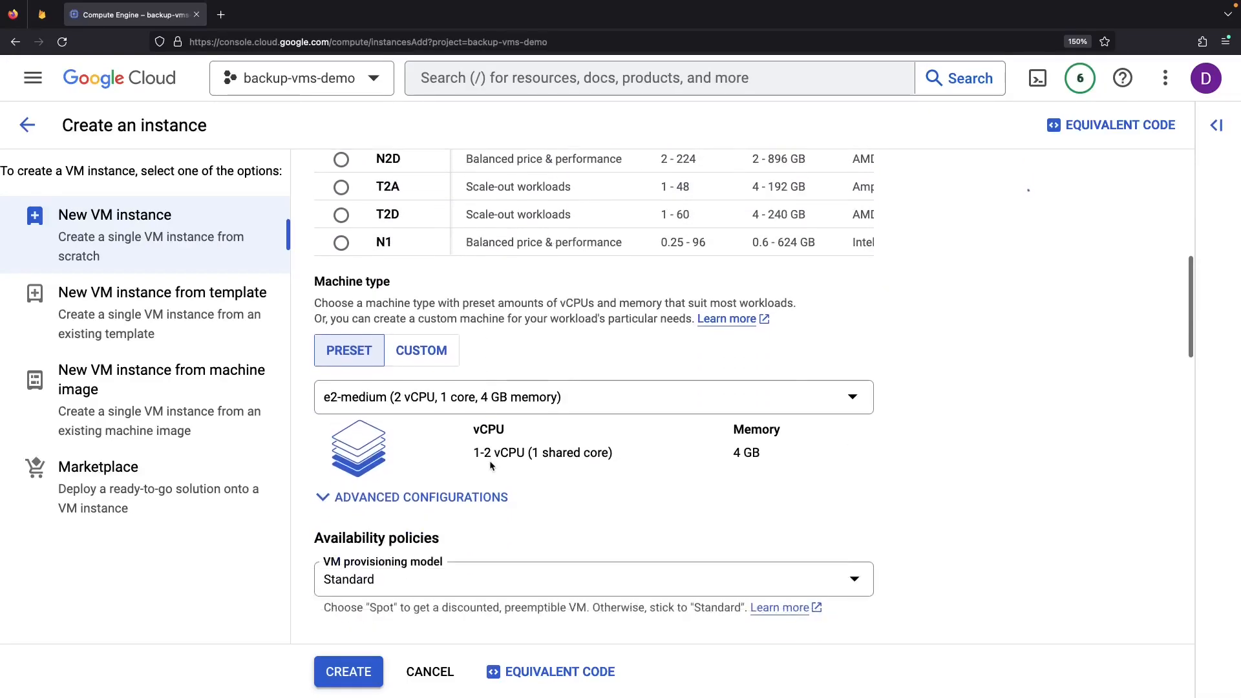
click(470, 390)
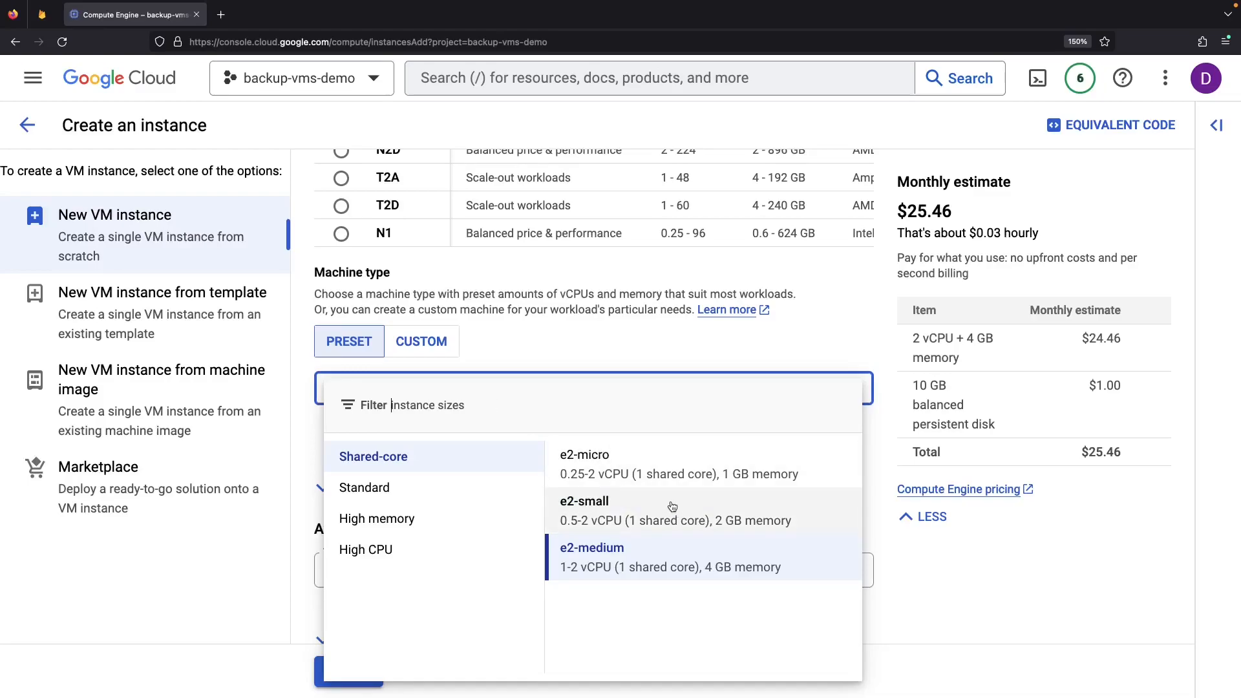
click(665, 464)
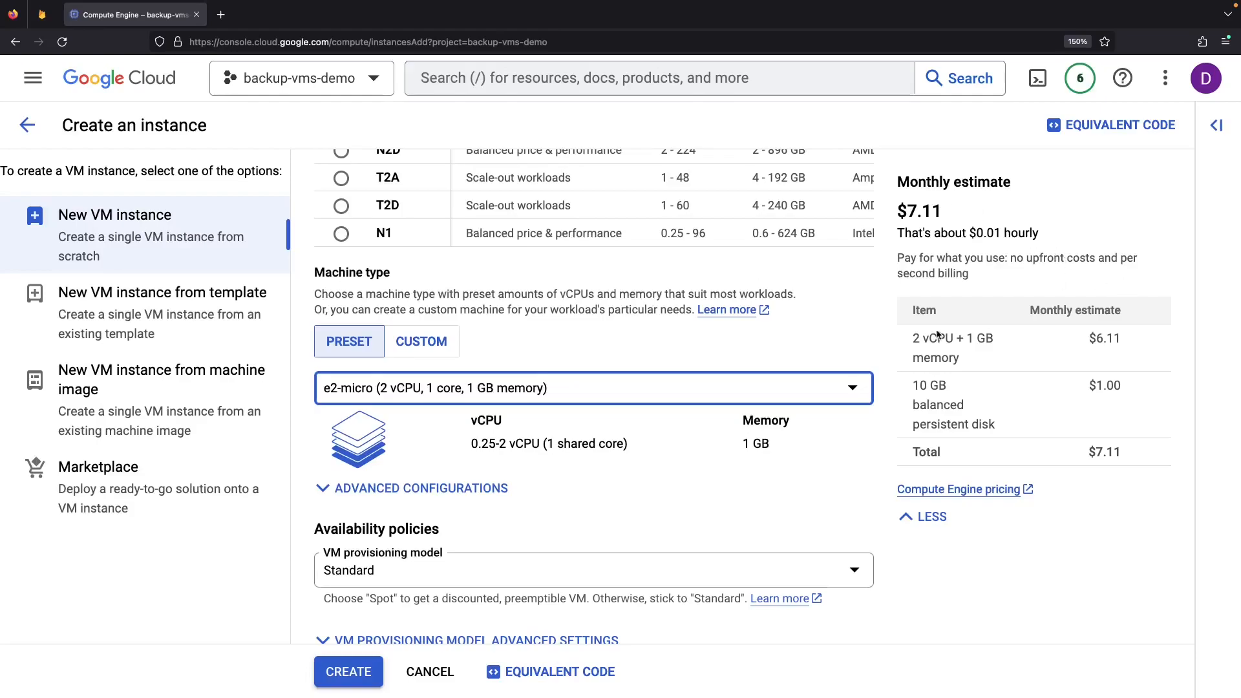
scroll(541, 482, down, 3)
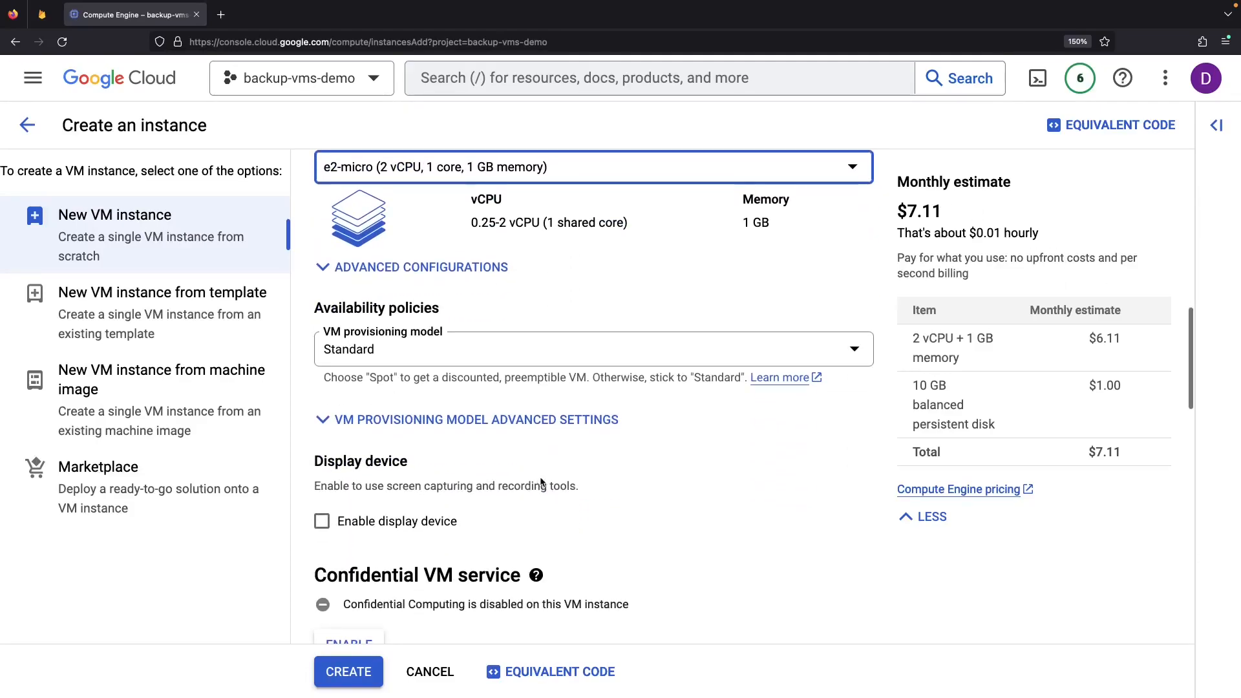
click(341, 673)
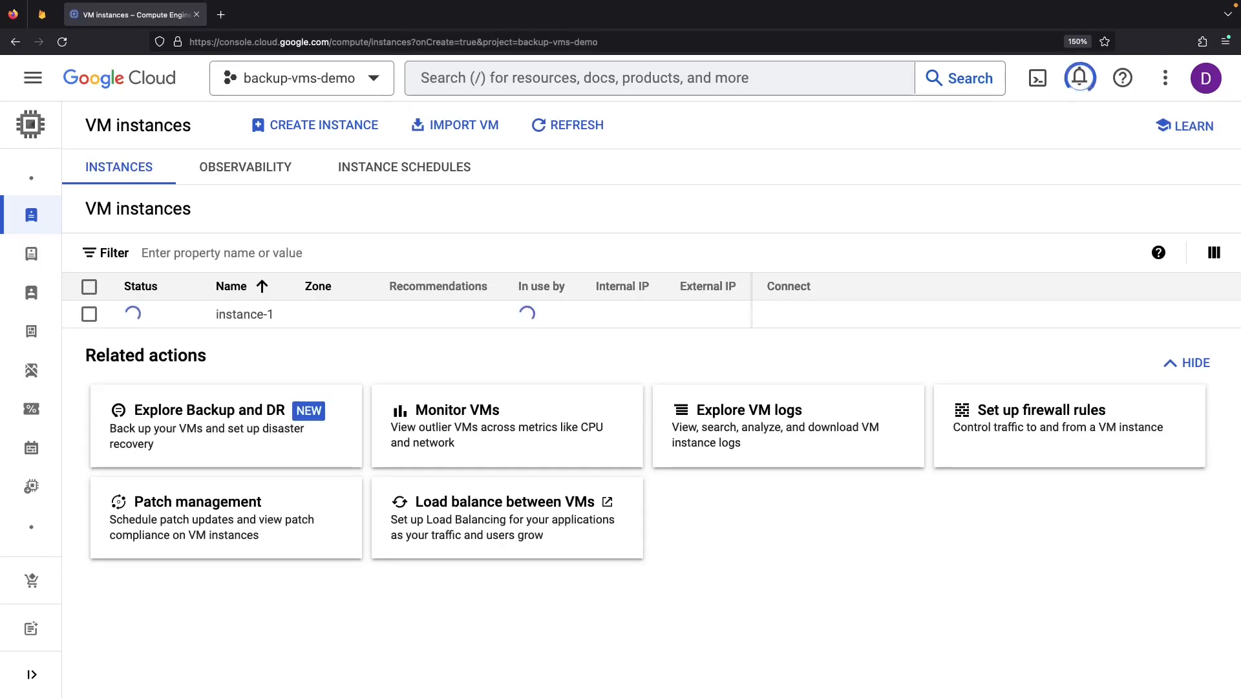
click(602, 123)
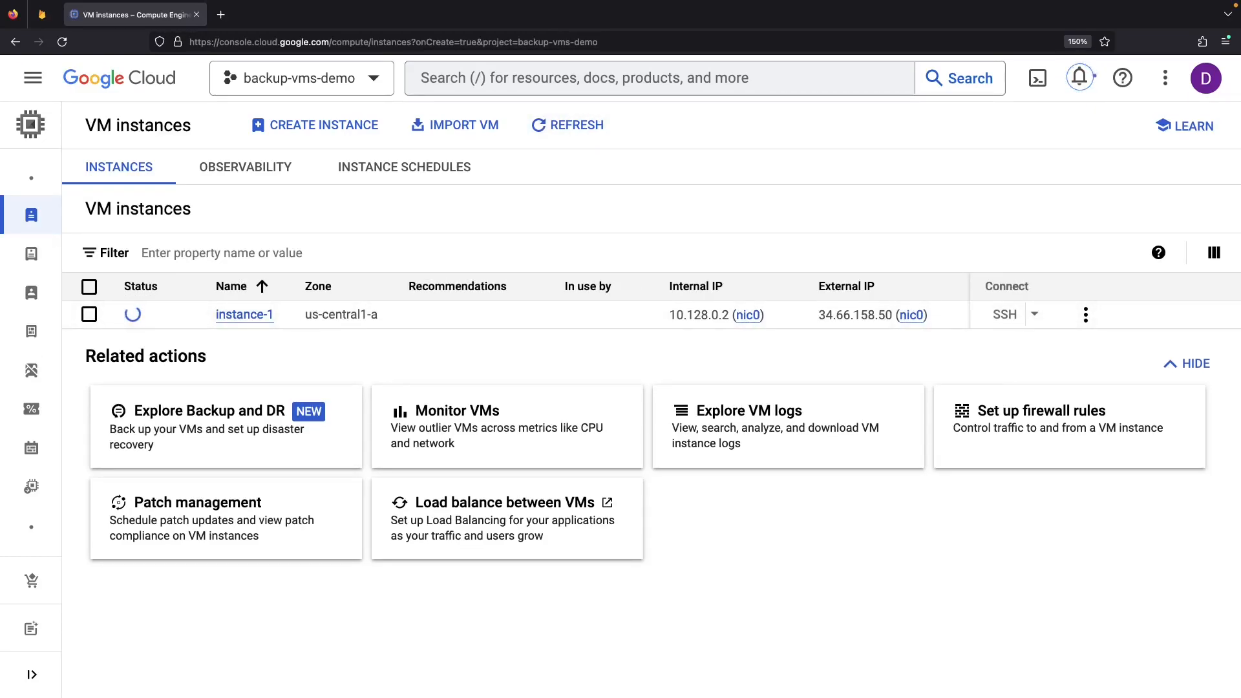
click(483, 230)
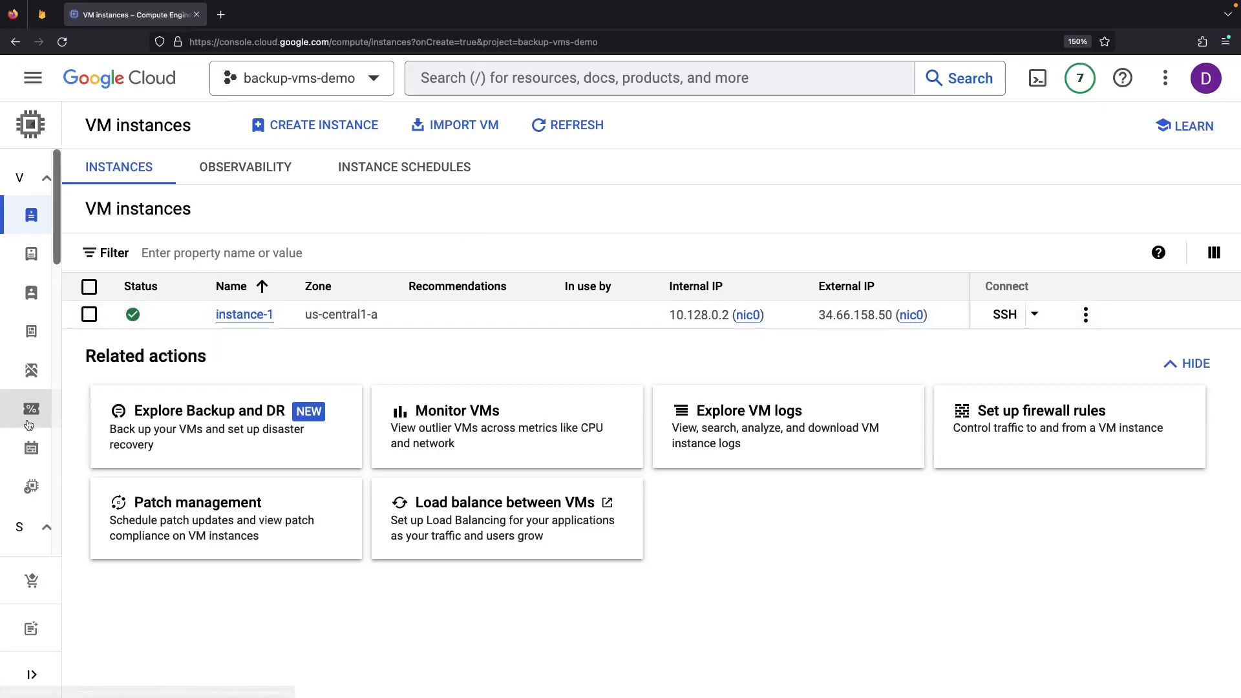
mouse_move(28, 424)
scroll(39, 456, down, 10)
scroll(79, 460, down, 6)
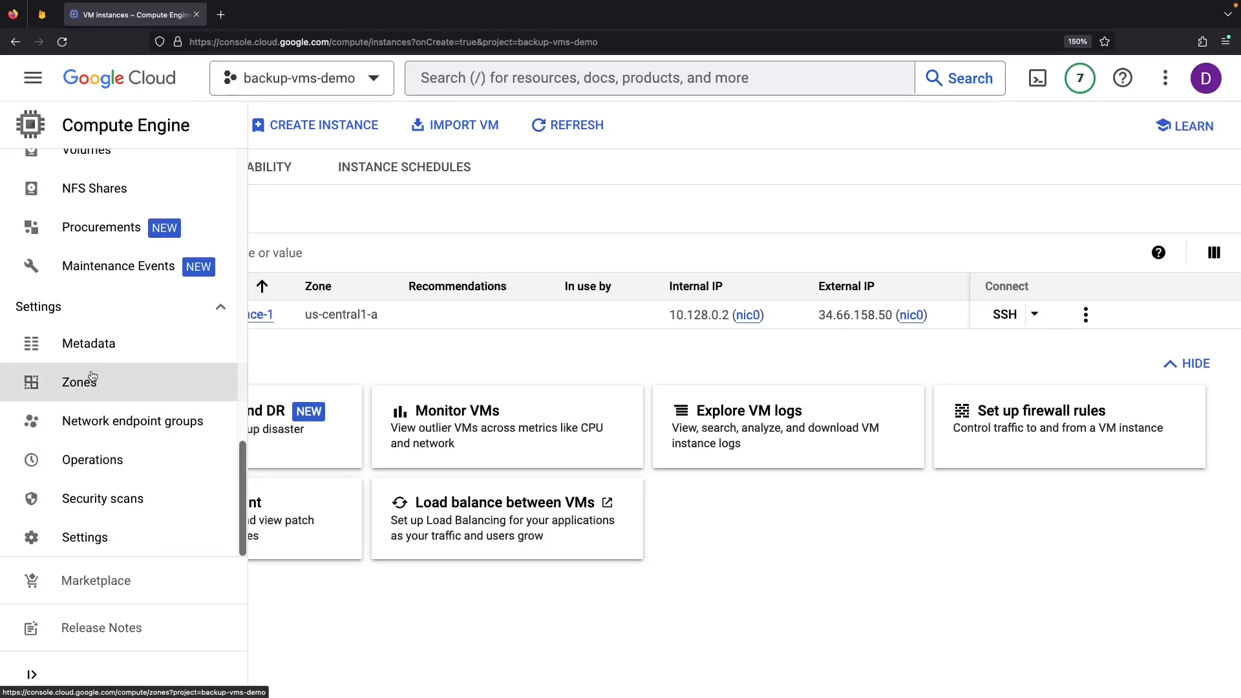
scroll(92, 376, up, 8)
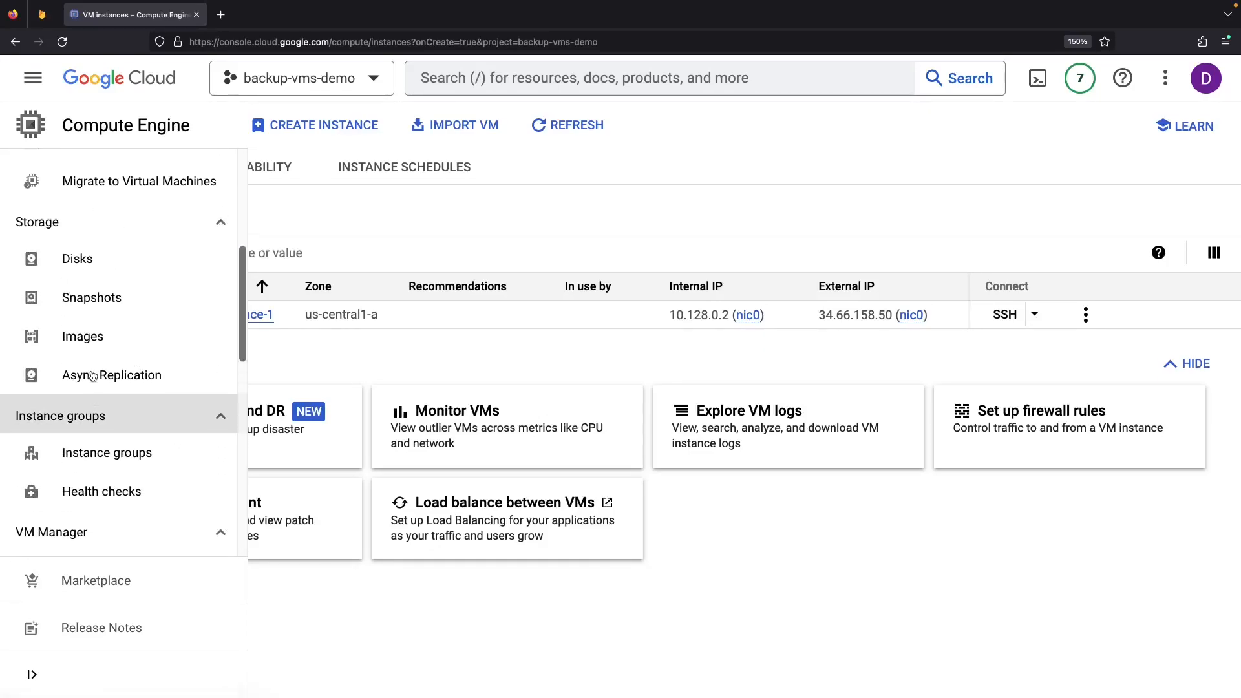
scroll(92, 376, up, 6)
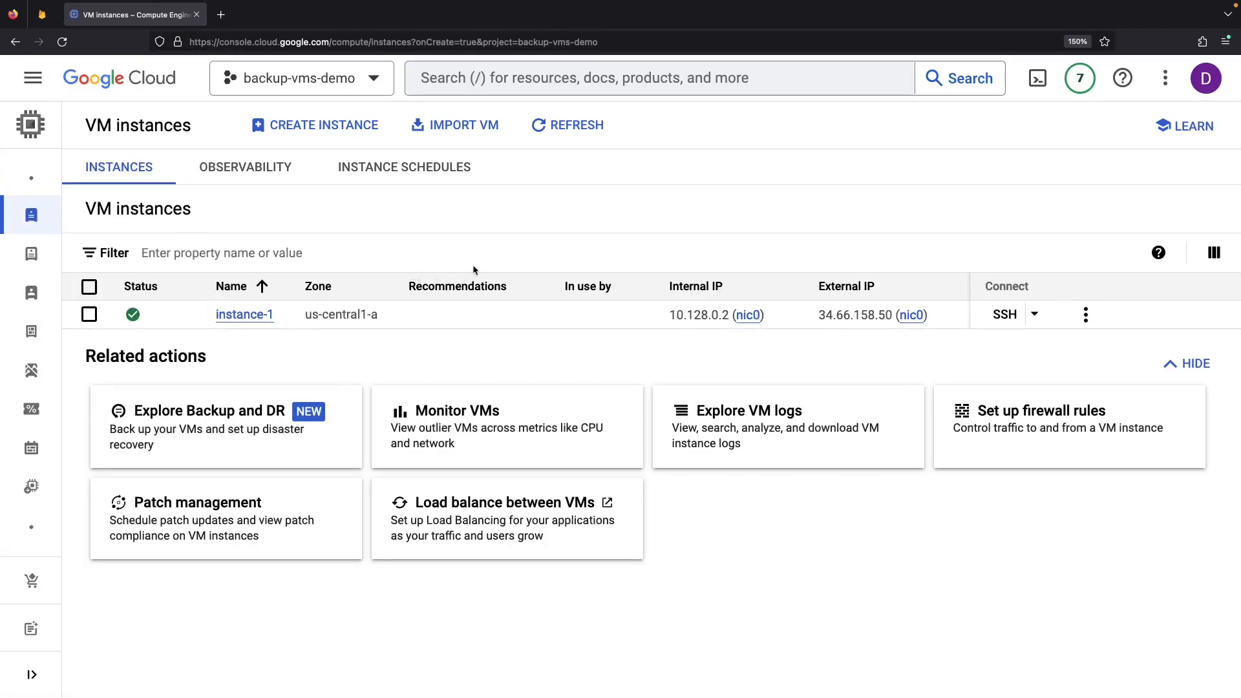
Search the console for backup, open Backup and DR, and enable the Backup and DR Service API.
click(484, 70)
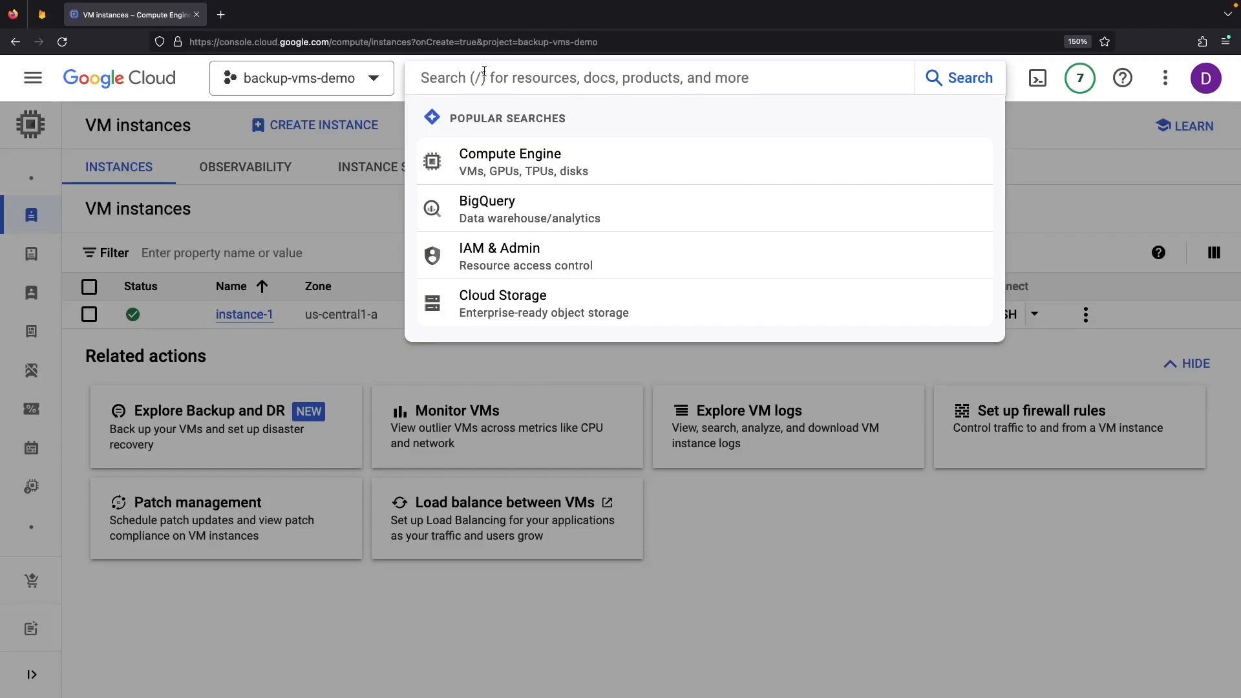
text(backup)
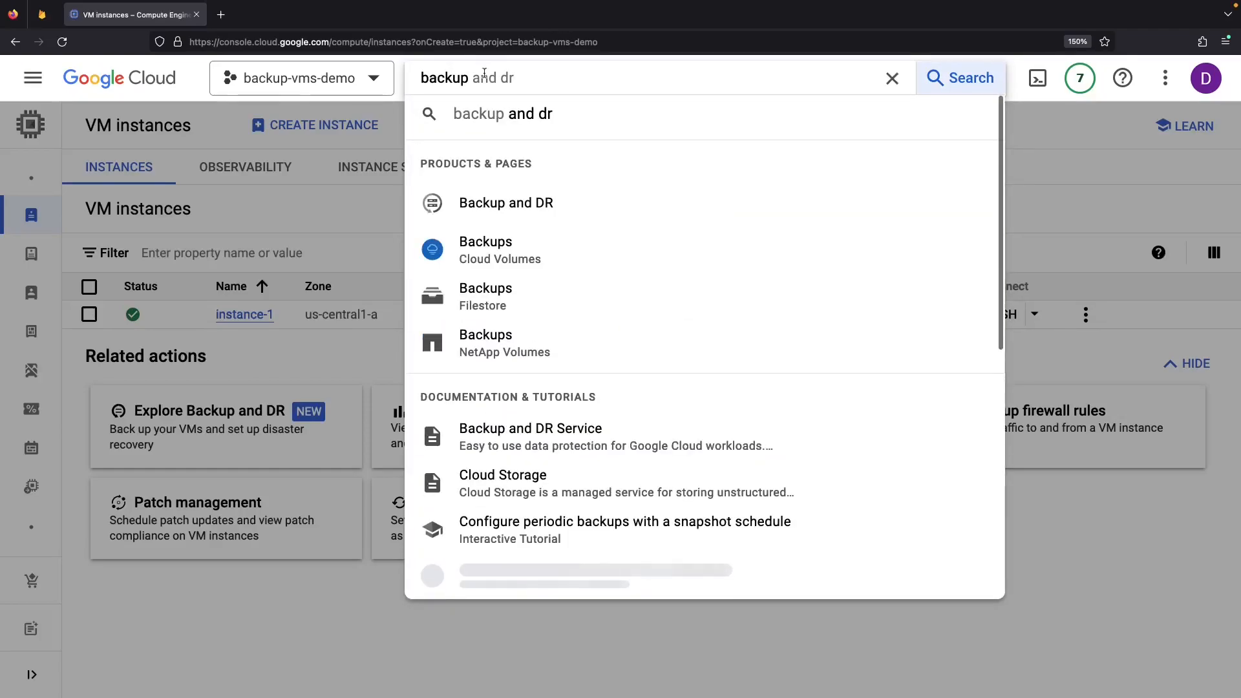
click(502, 216)
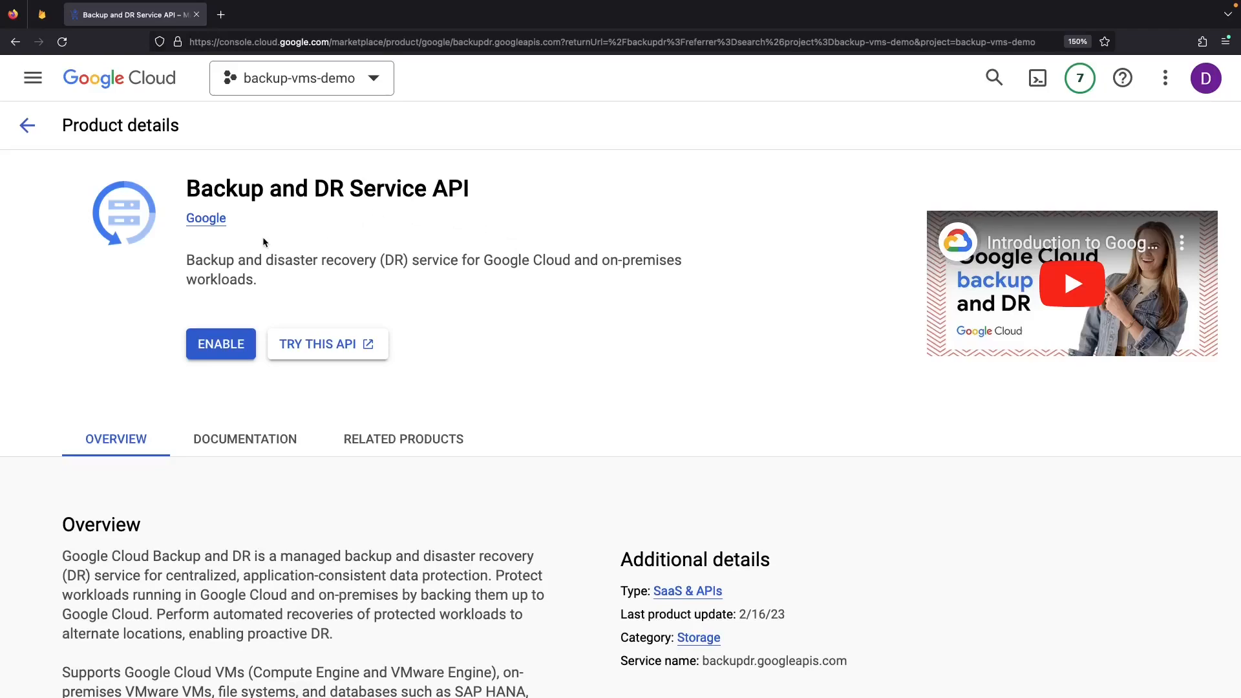
click(233, 340)
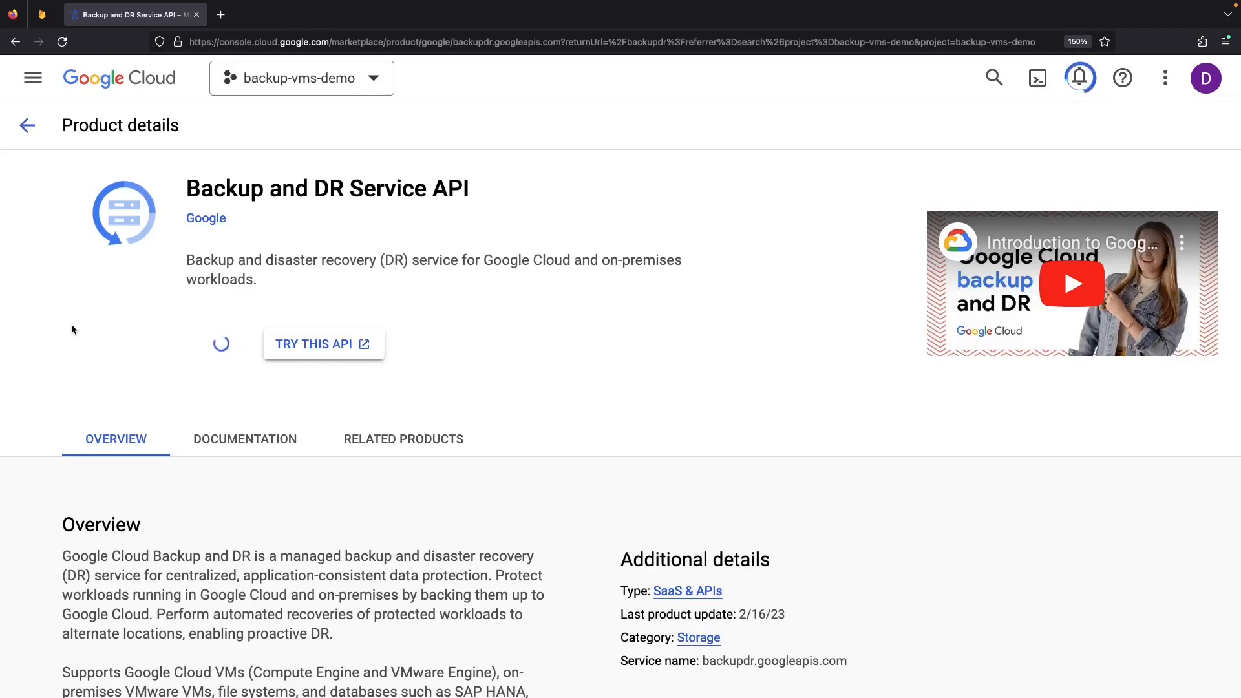
drag(483, 260, 682, 260)
Dismiss the introductory tutorial video and the tutorial hint on the Backup and DR setup page.
click(599, 335)
scroll(540, 423, down, 3)
scroll(540, 427, down, 1)
scroll(540, 426, down, 1)
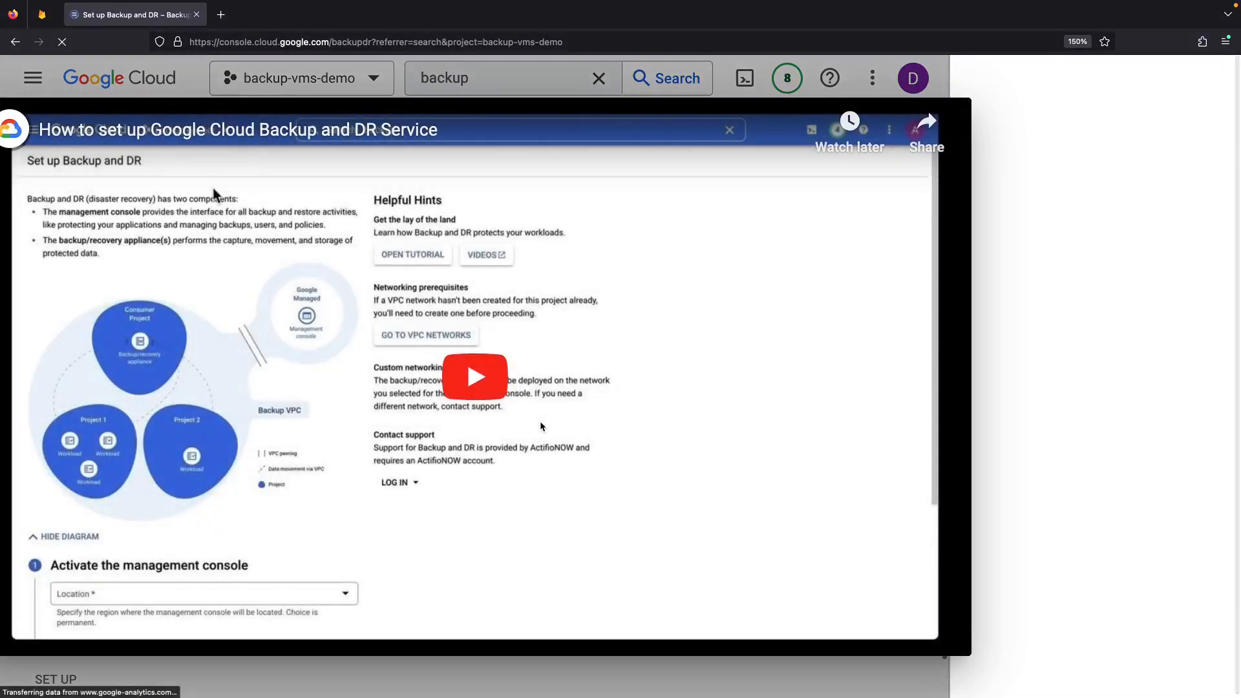
click(871, 77)
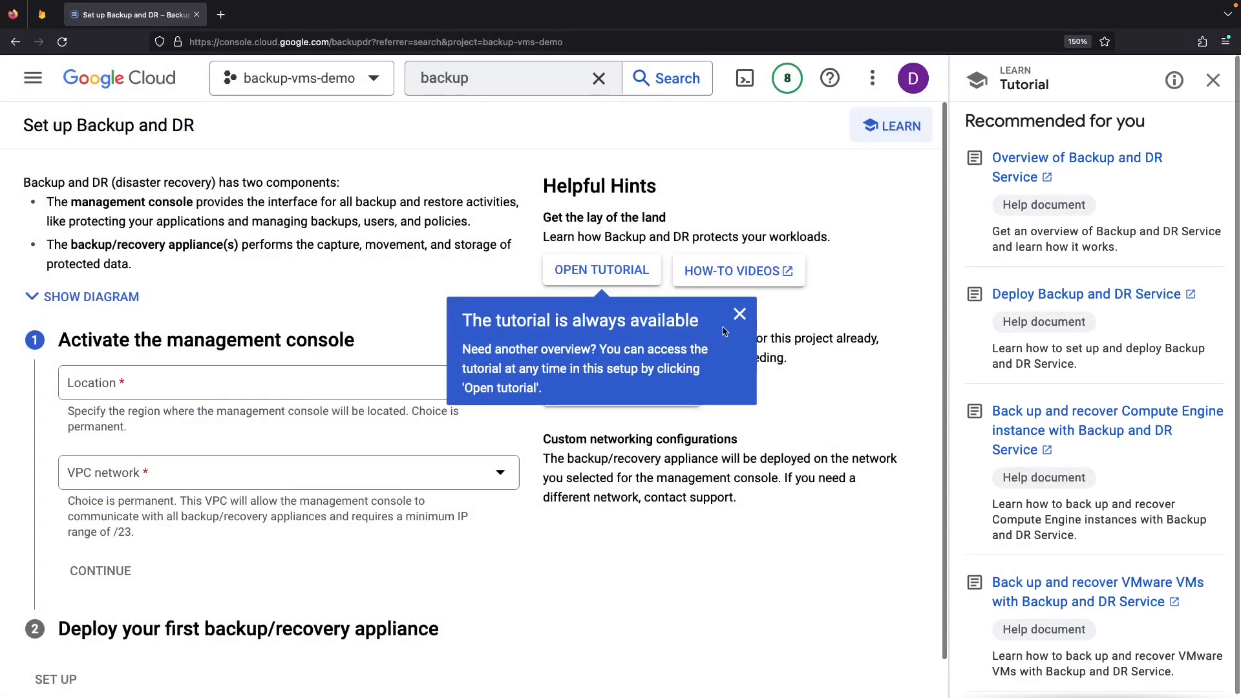
click(737, 316)
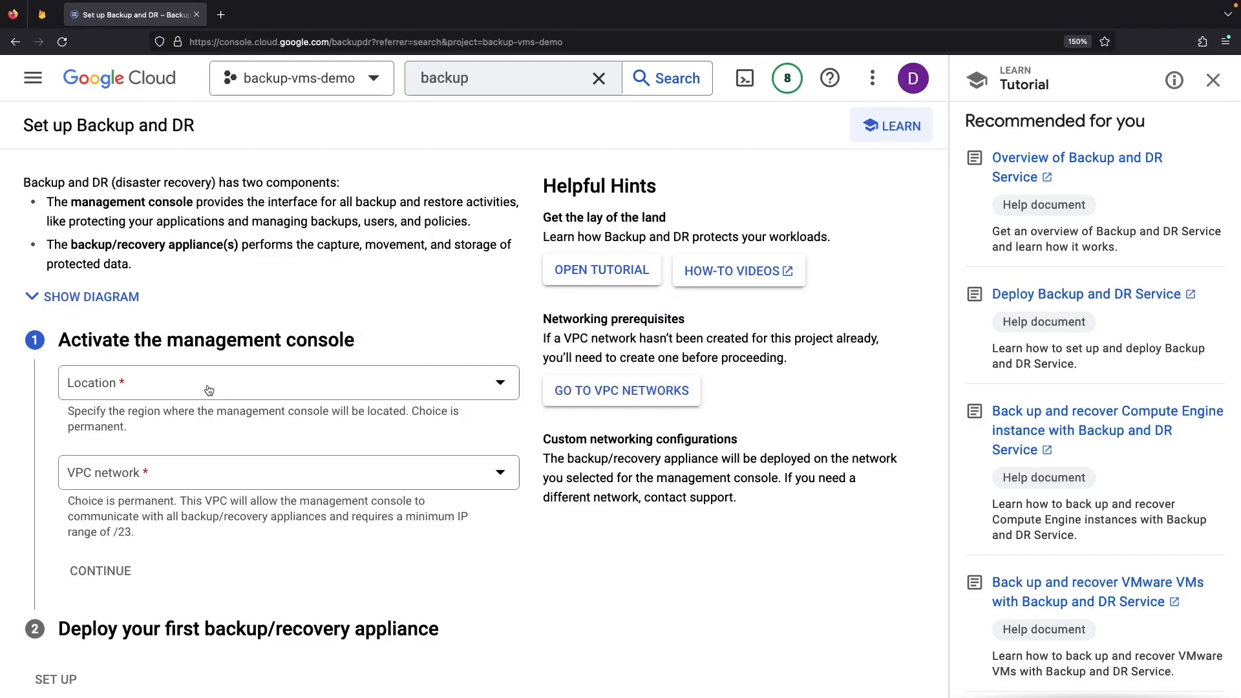
Set the management console location to us-central1 (Iowa) and its VPC network to projects/backup-vms-demo/global/networks/default.
click(208, 389)
click(200, 477)
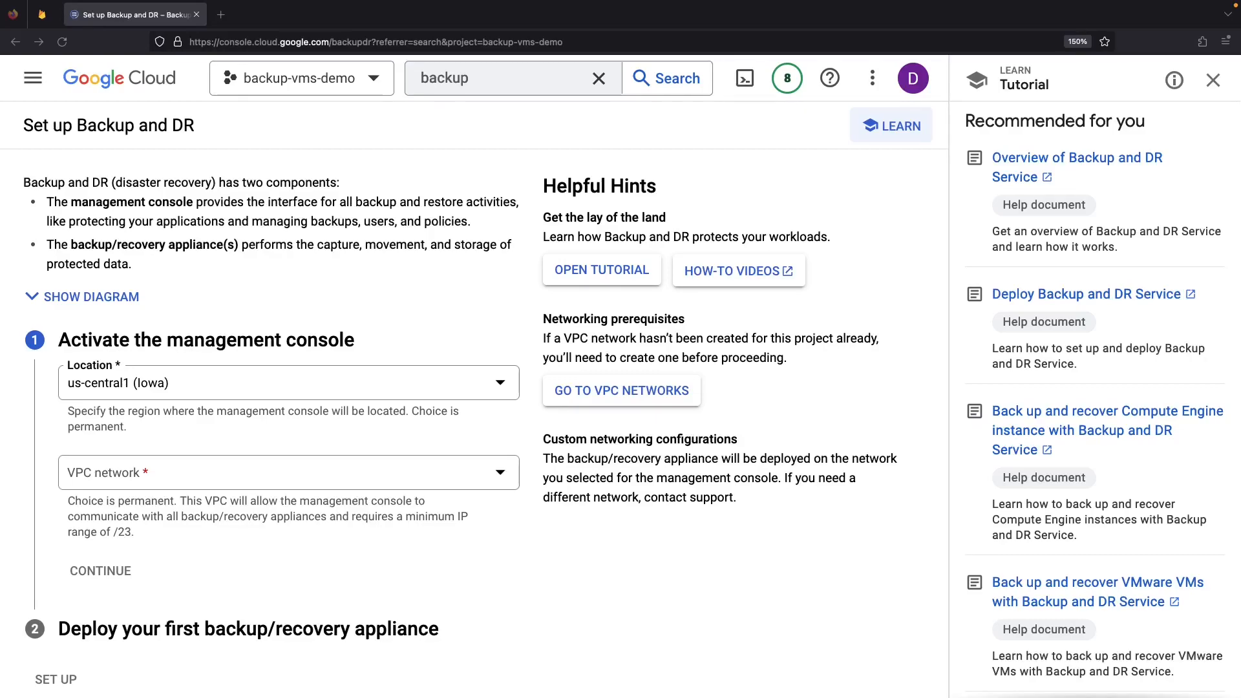
click(296, 422)
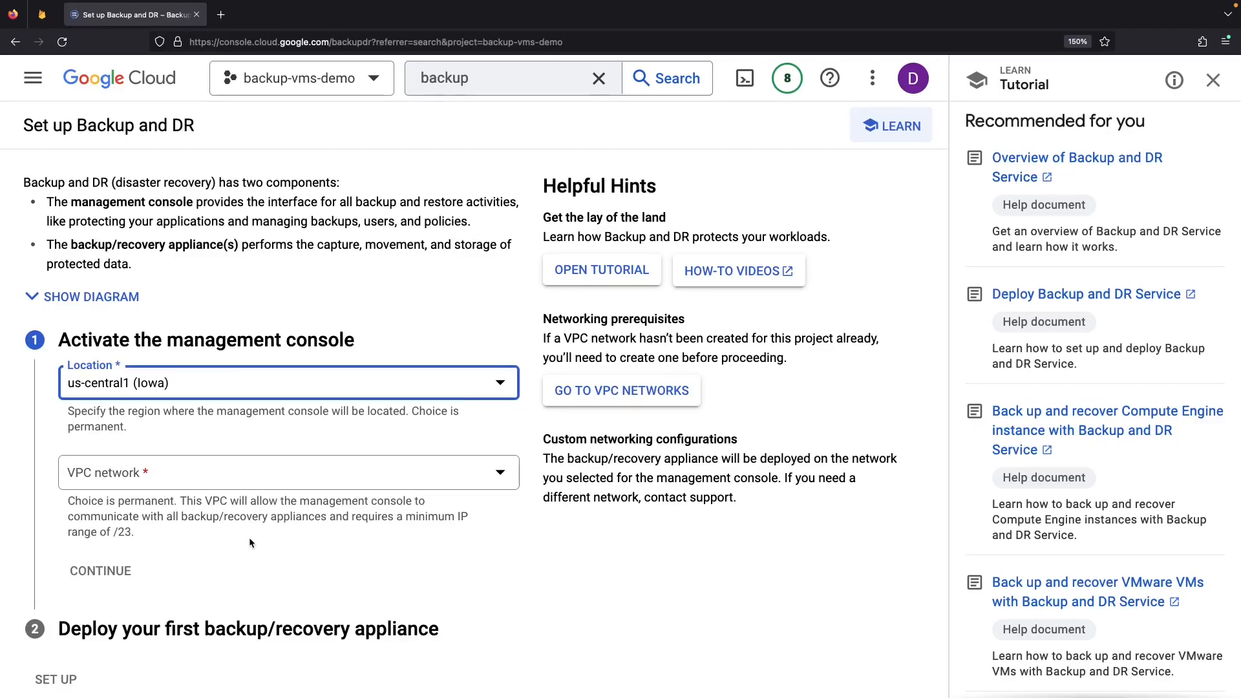
click(251, 474)
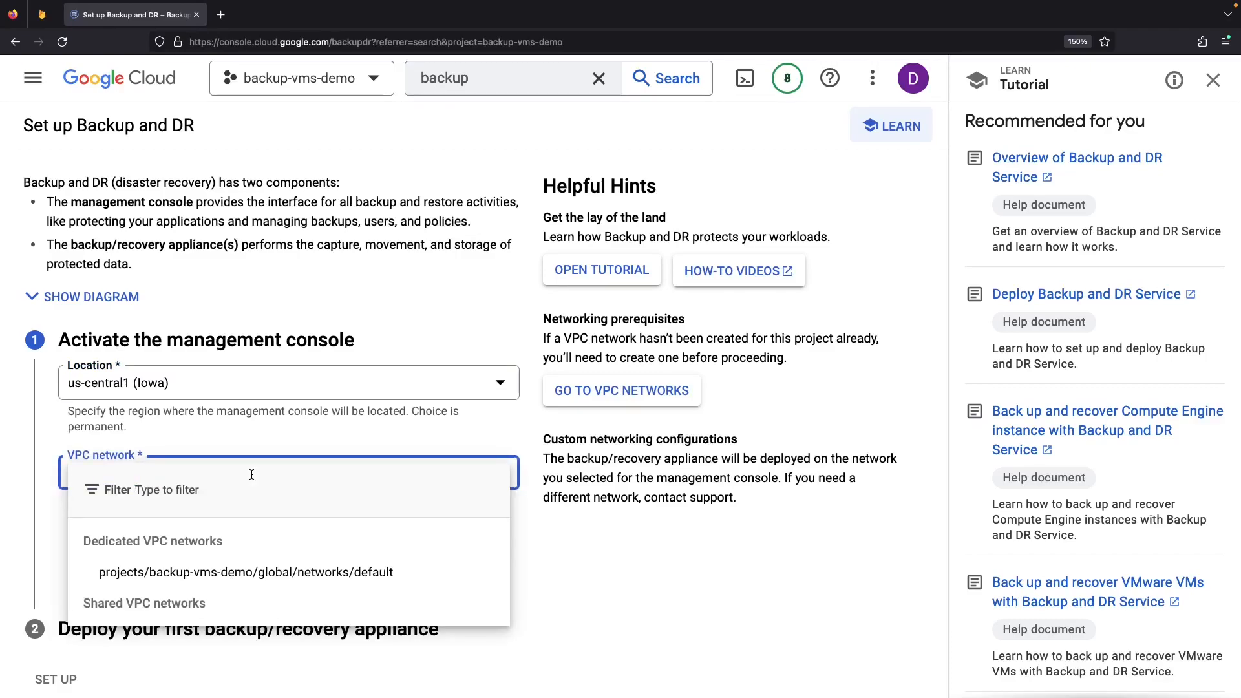
click(245, 572)
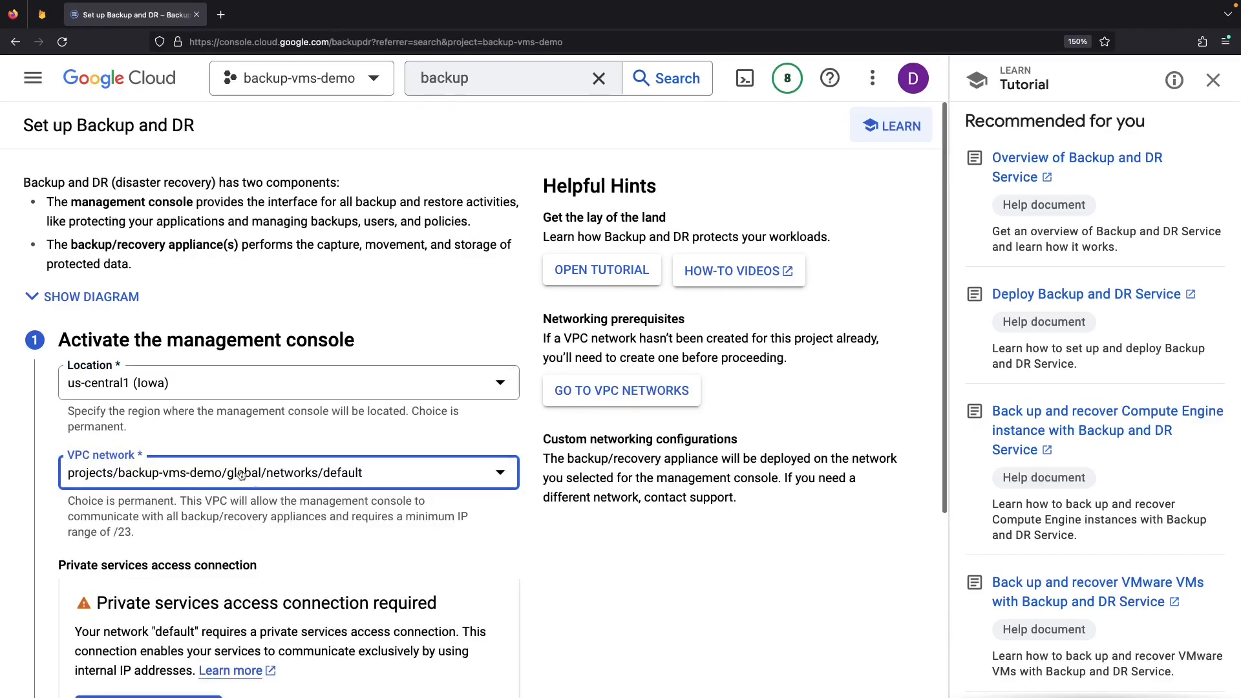
Create a private services access connection for the default network with an automatically allocated IP range, and complete the management console activation step.
scroll(298, 498, down, 2)
scroll(299, 498, down, 2)
click(158, 593)
click(544, 528)
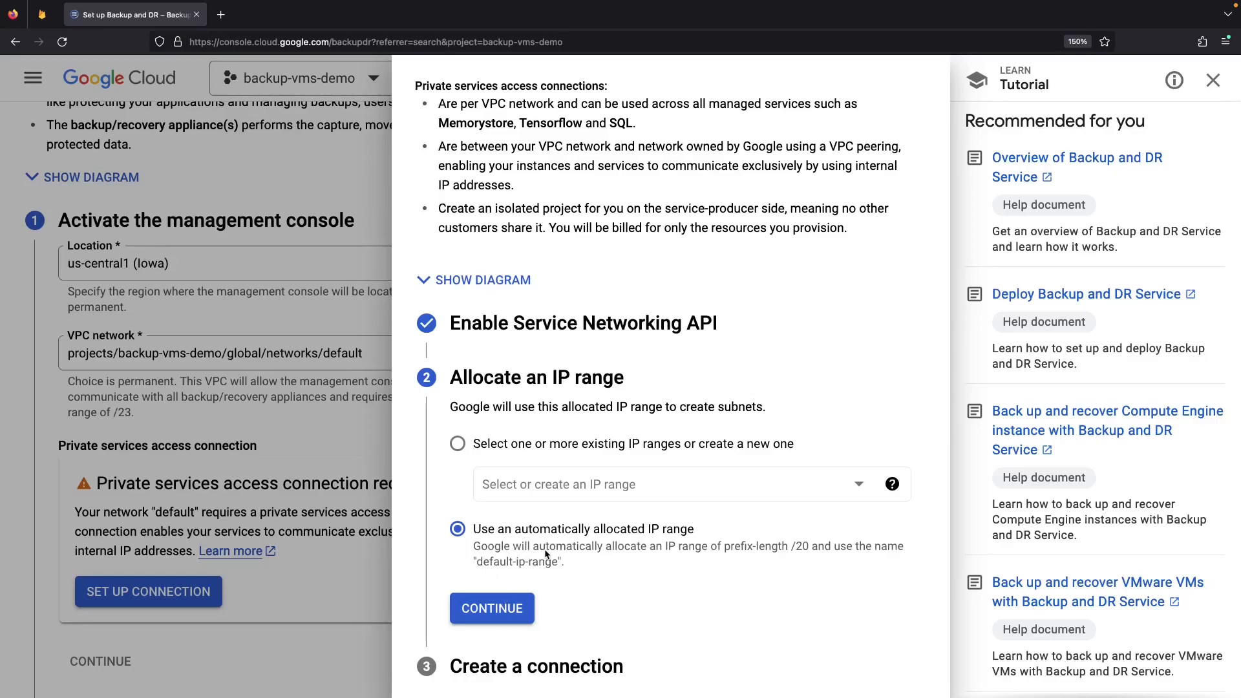
scroll(546, 554, down, 1)
click(509, 575)
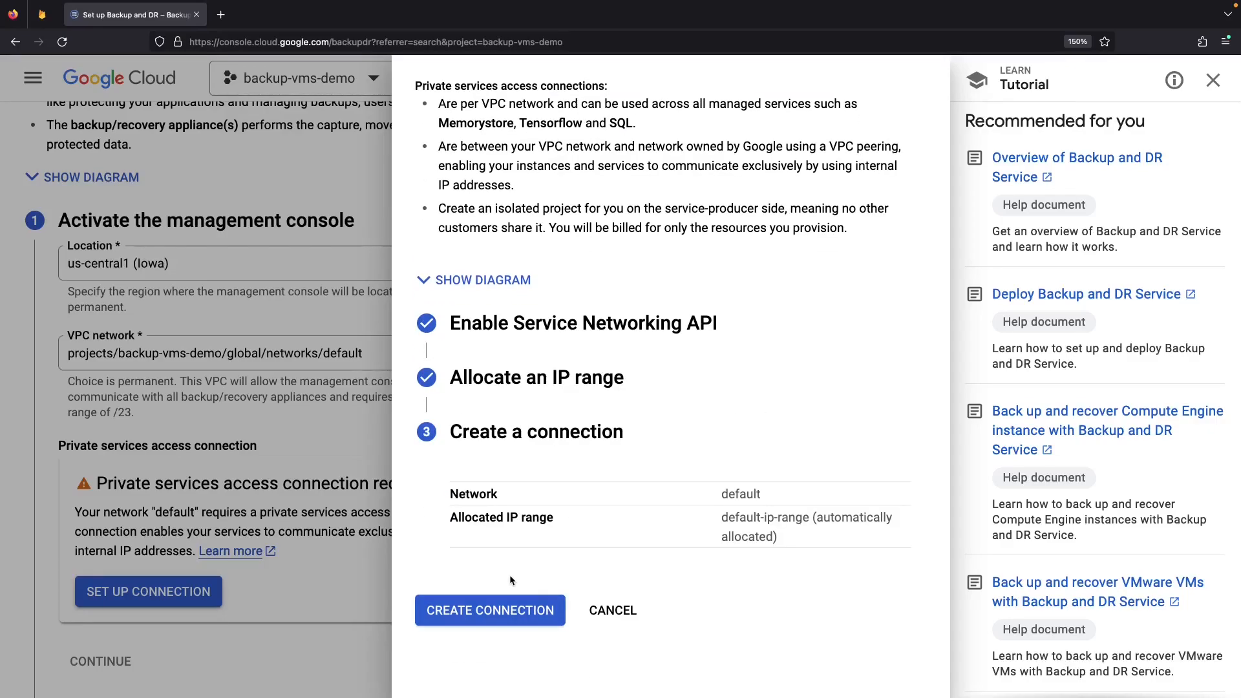
click(504, 617)
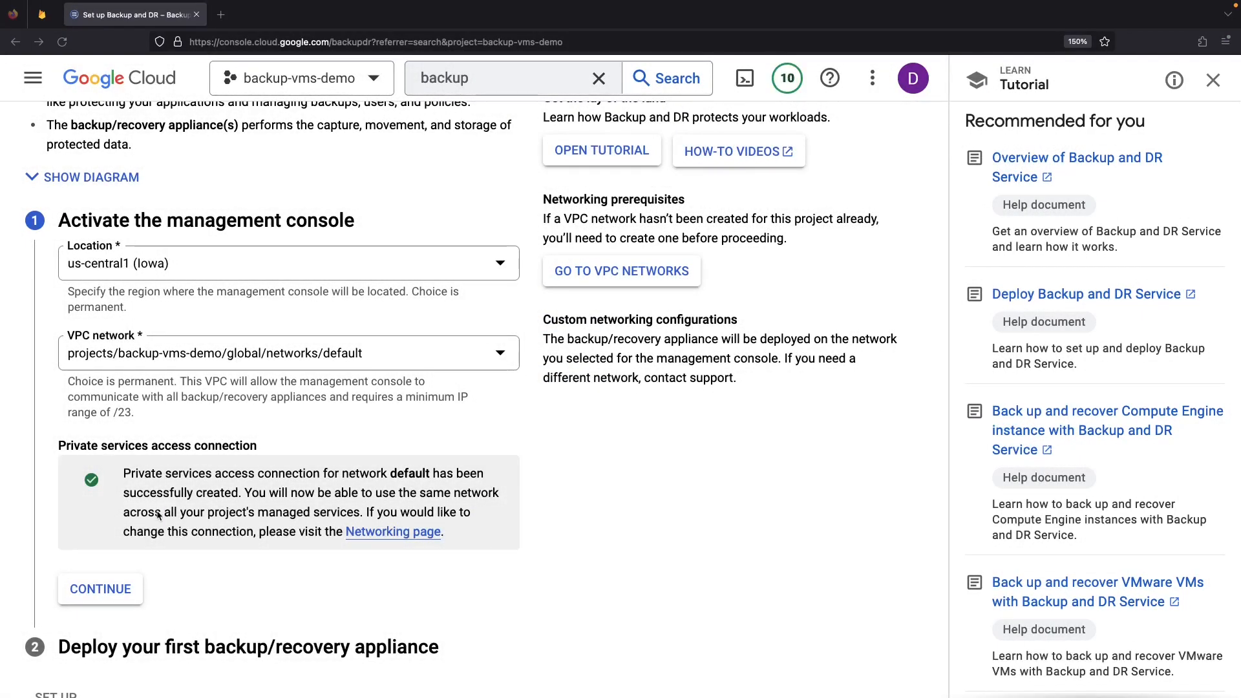
click(103, 588)
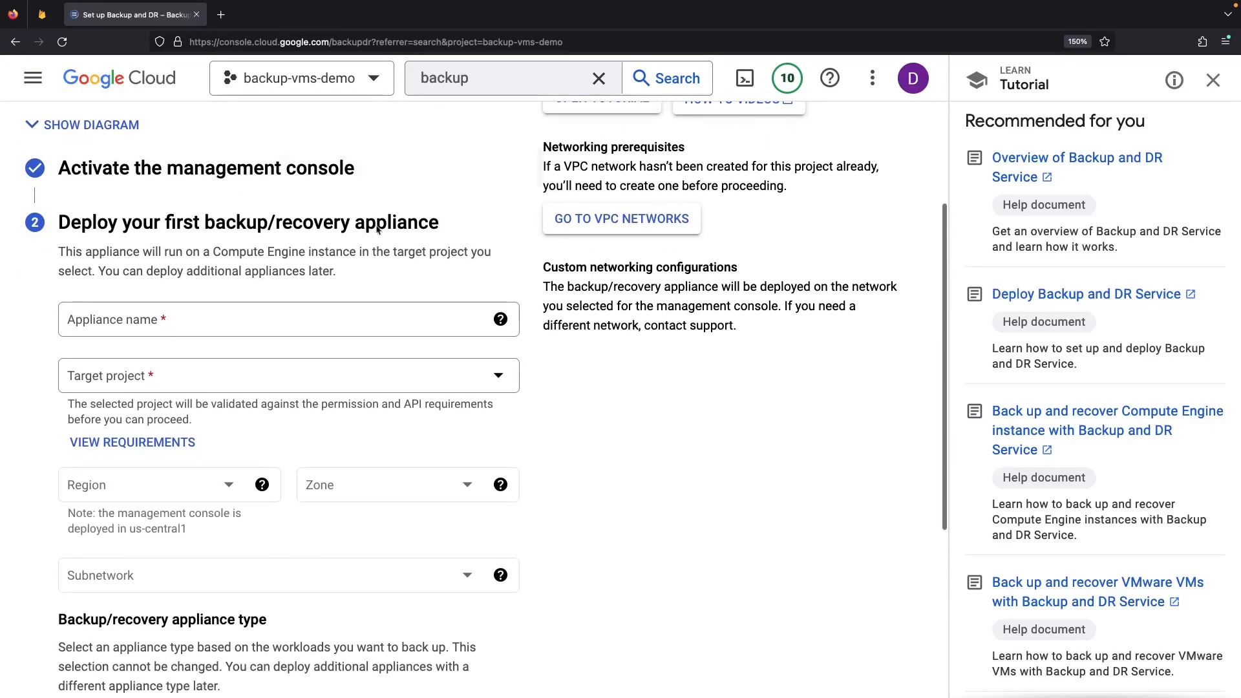
Name the backup/recovery appliance demonstration and set its target project to backup-vms-demo, enabling the required APIs.
click(281, 325)
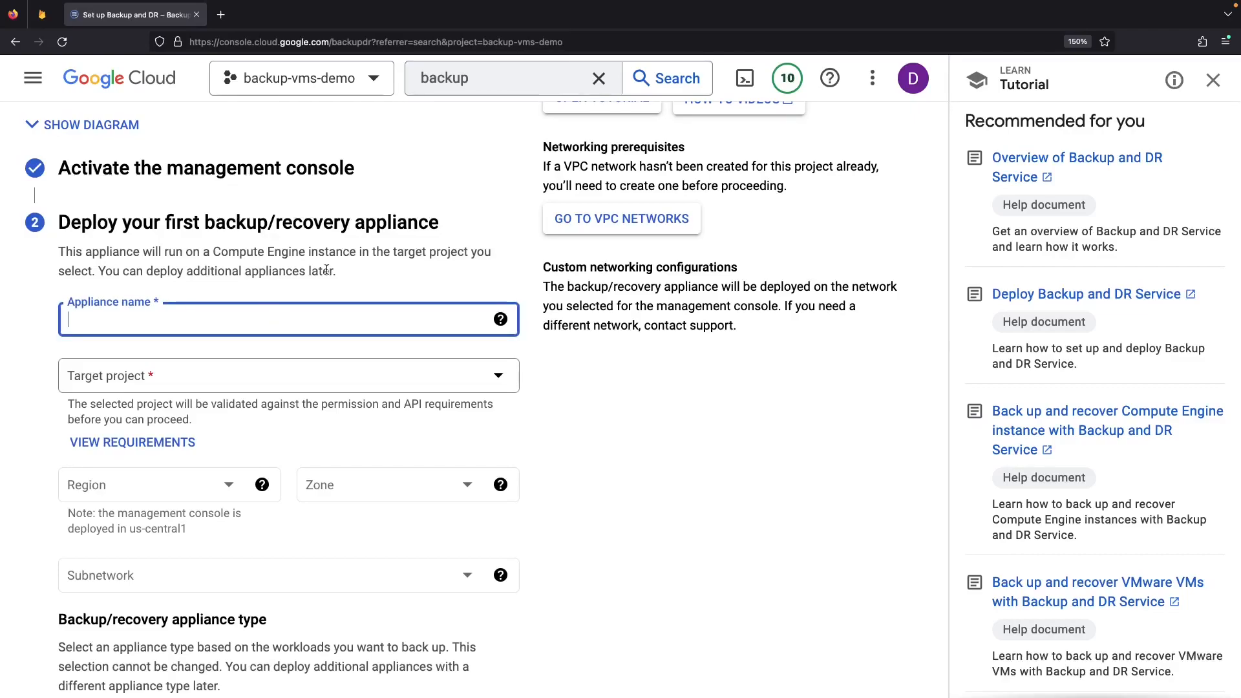
text(demonstration)
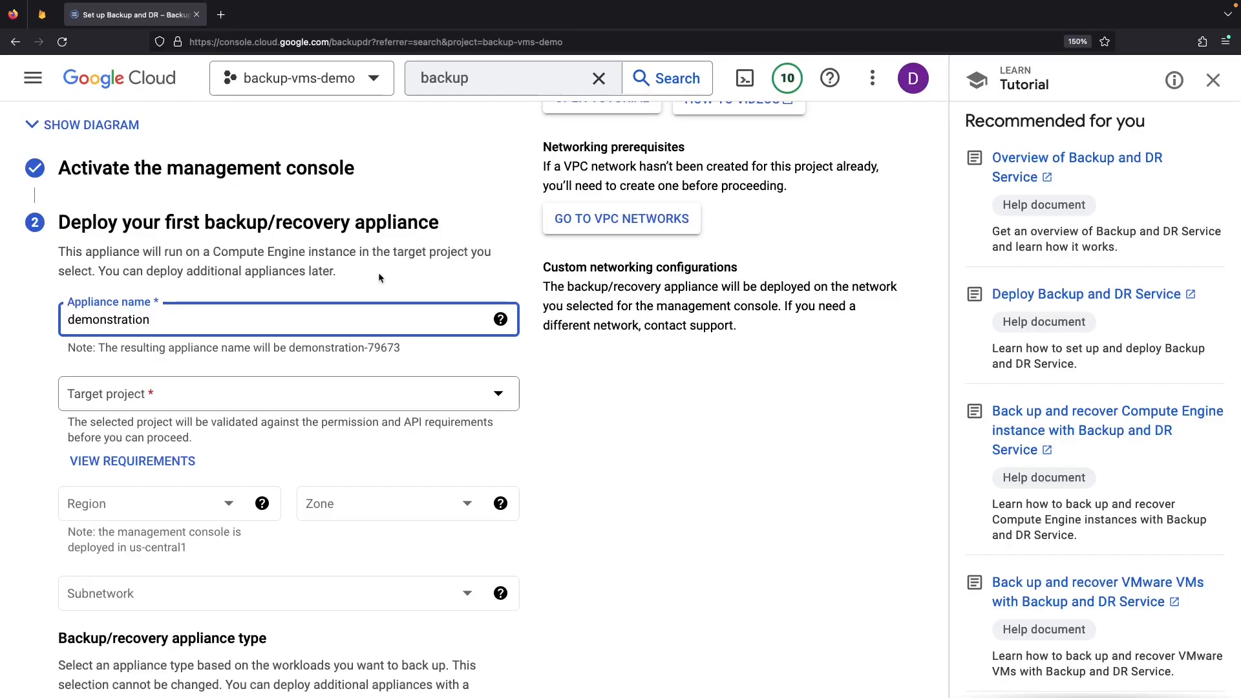
click(325, 401)
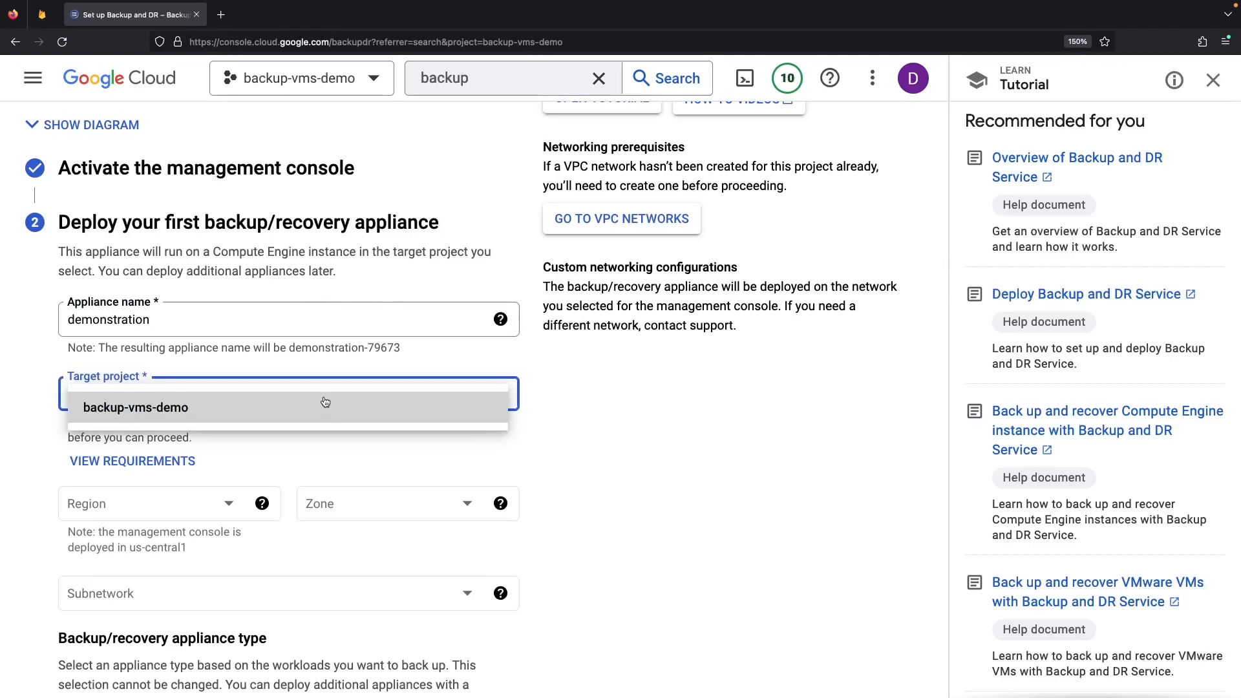
click(325, 408)
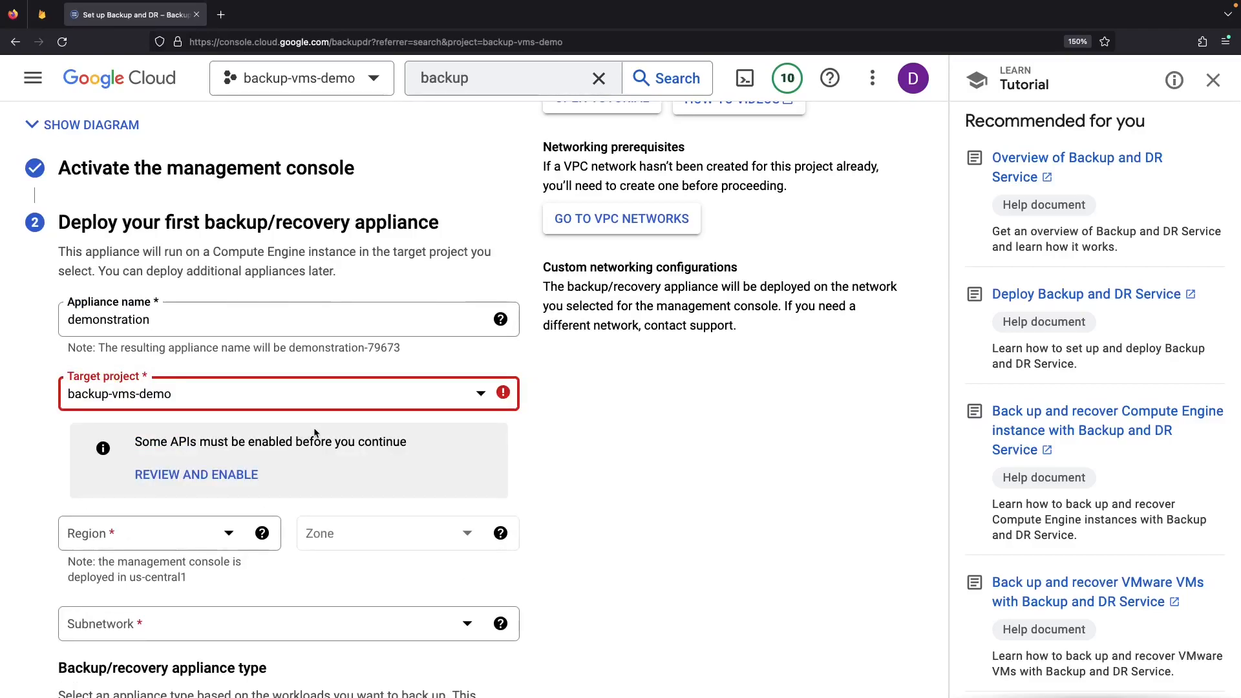
click(192, 477)
click(690, 515)
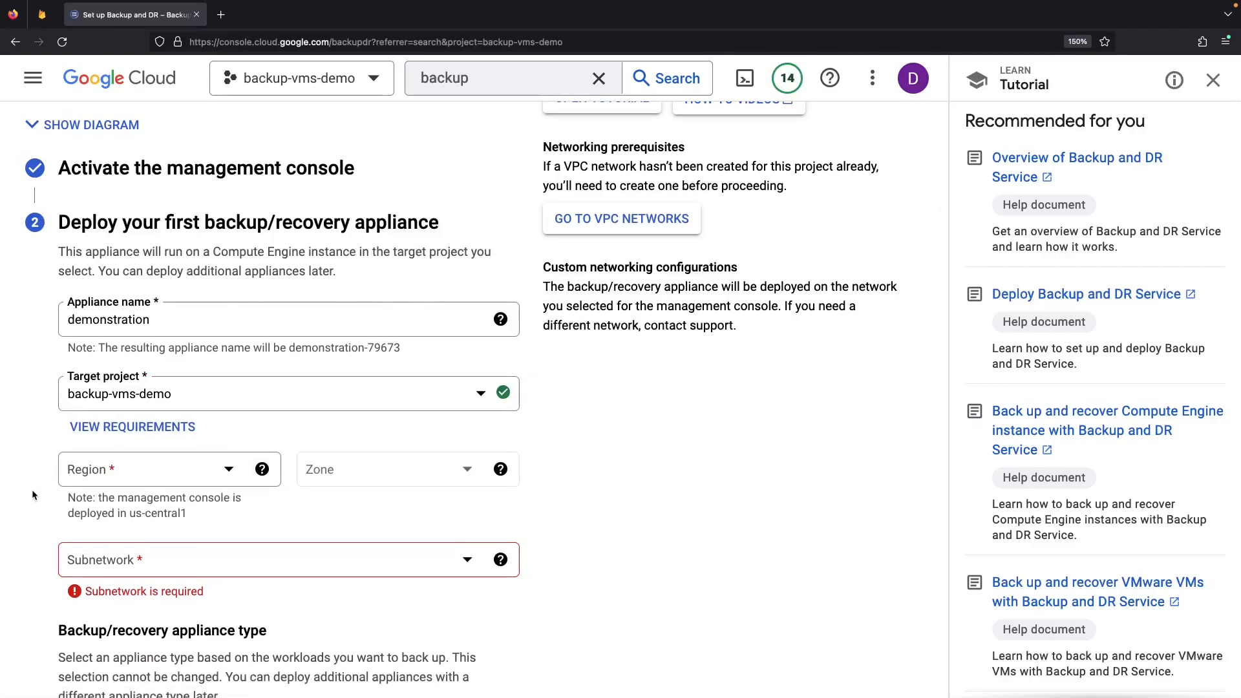
click(142, 470)
click(152, 439)
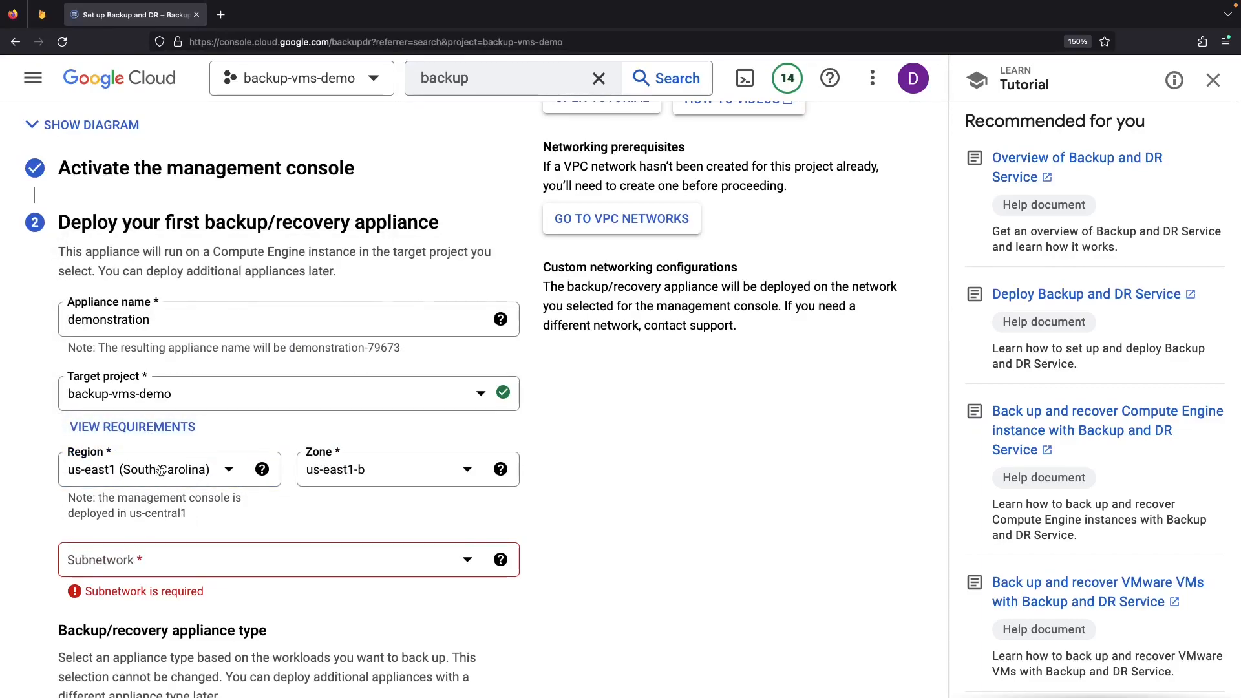
click(149, 427)
click(149, 428)
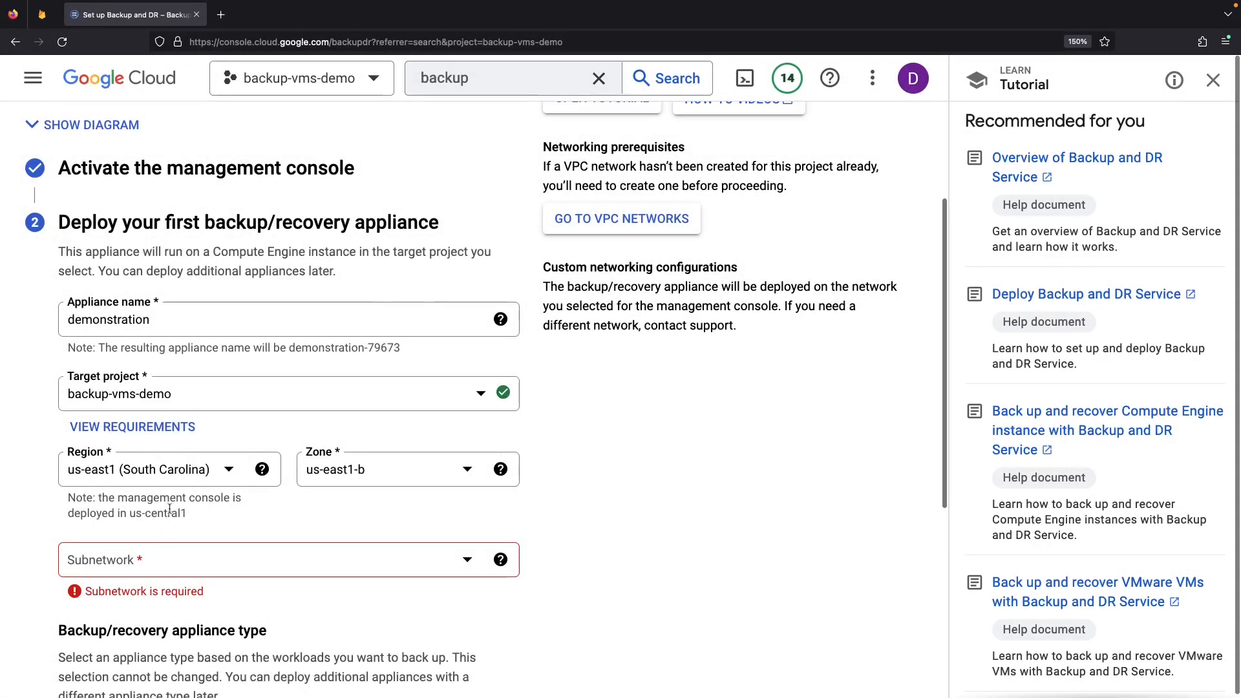
Set the backup/recovery appliance's region to us-central1 (Iowa) and its subnetwork to default.
click(172, 474)
click(172, 417)
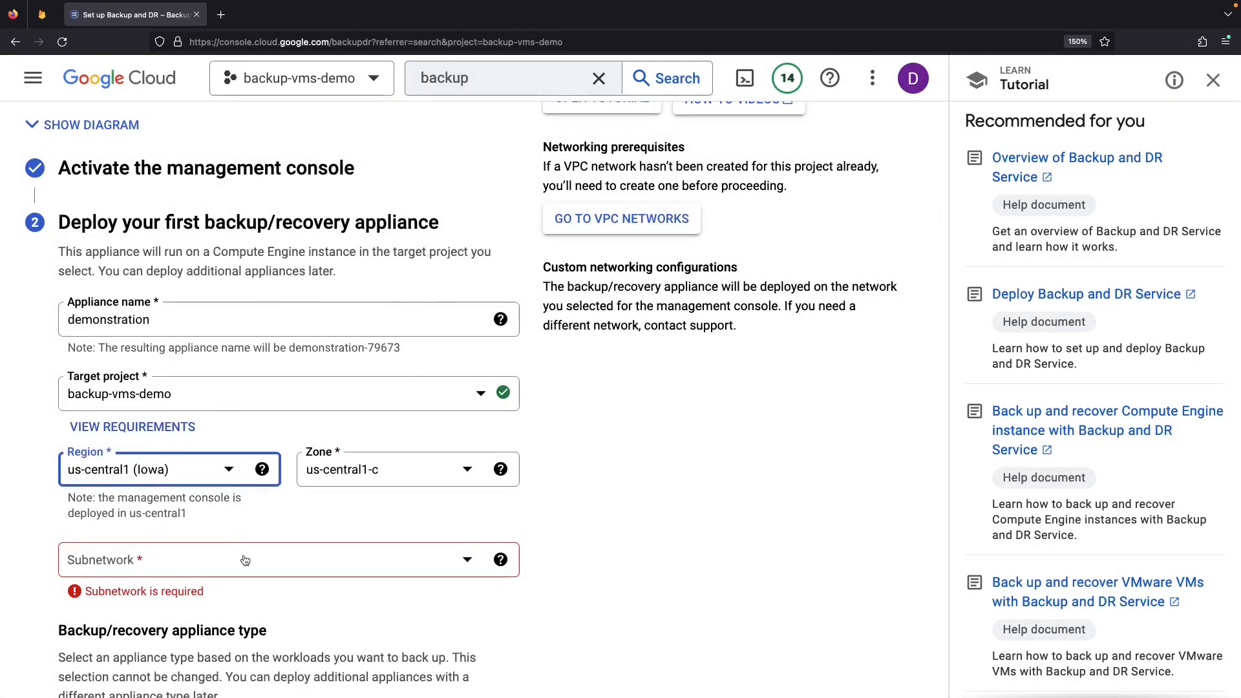
scroll(233, 535, down, 2)
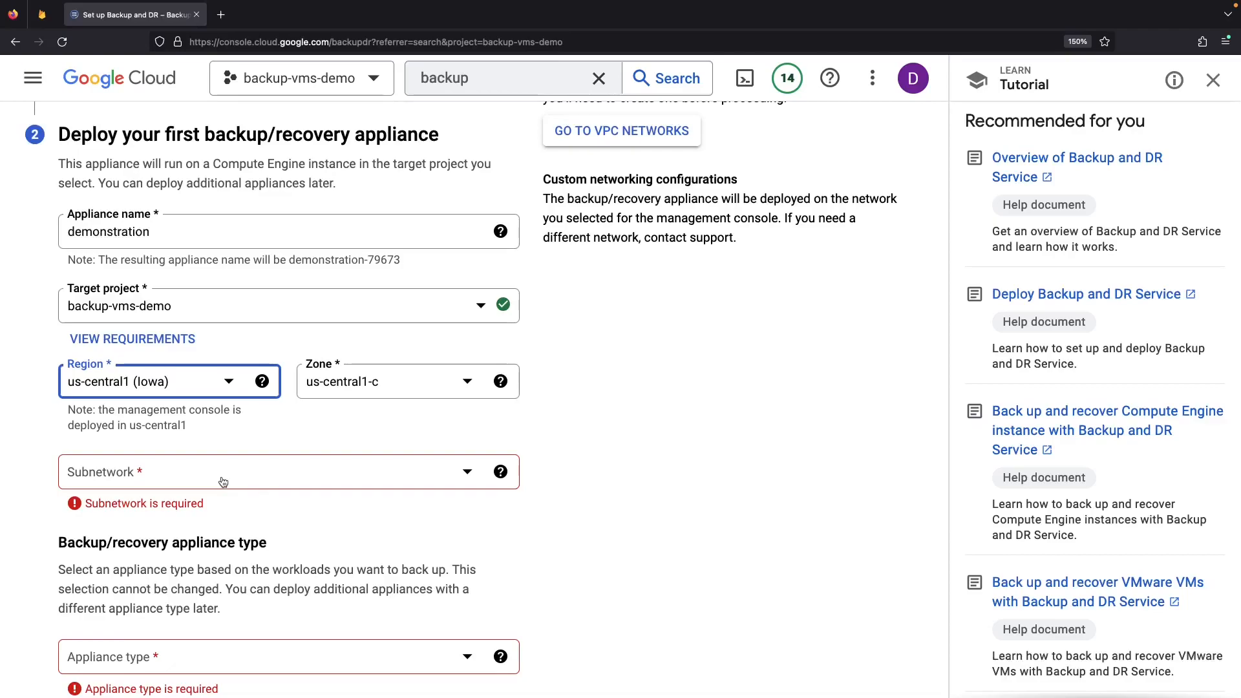
click(223, 481)
click(222, 537)
Set the appliance type to Standard for Compute Engine VMs.
scroll(312, 518, down, 1)
scroll(312, 518, down, 3)
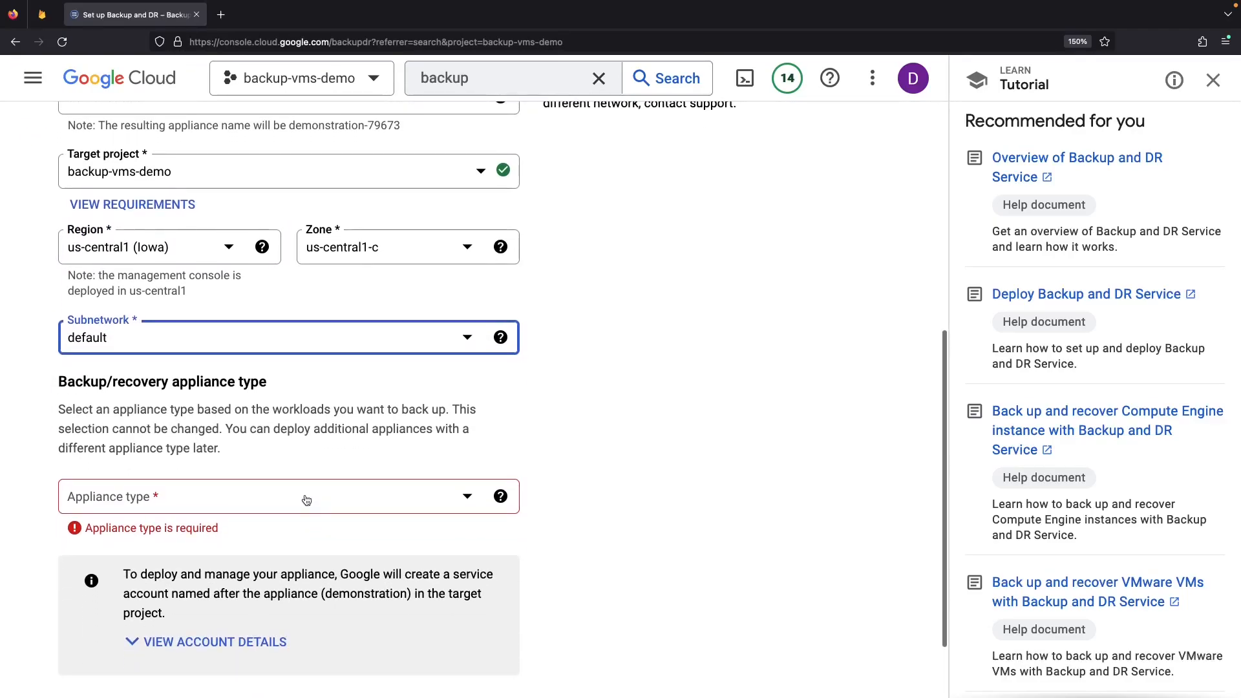
click(307, 499)
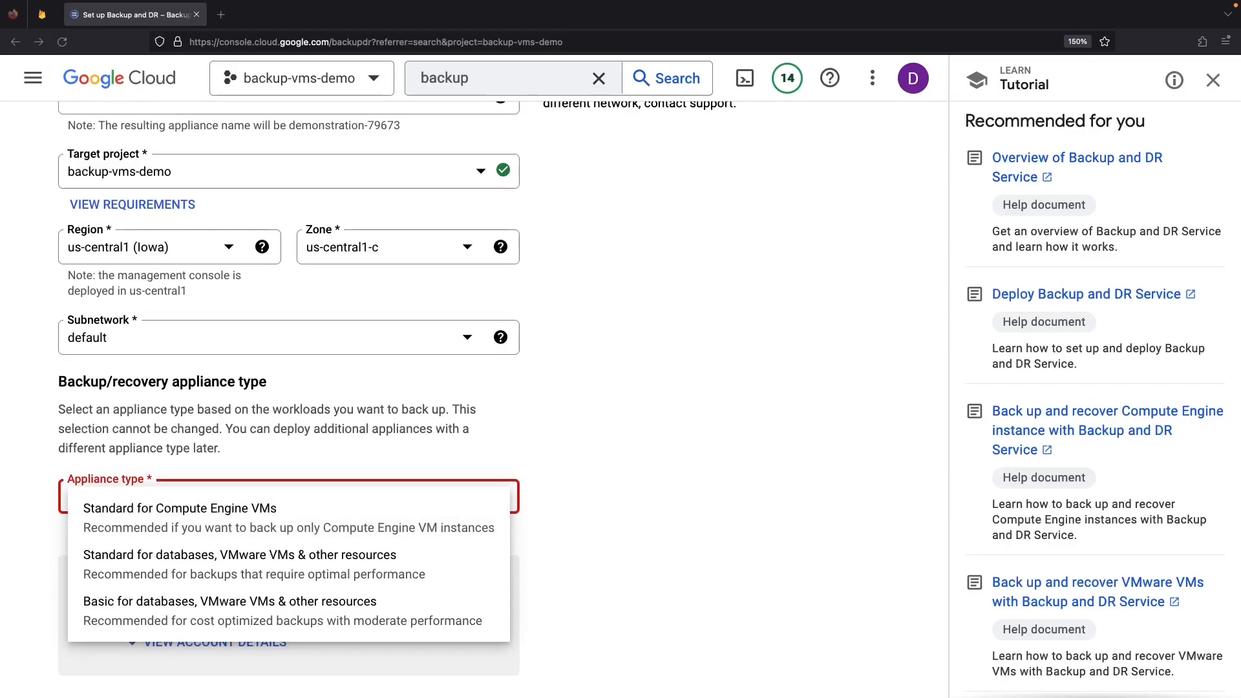
click(245, 518)
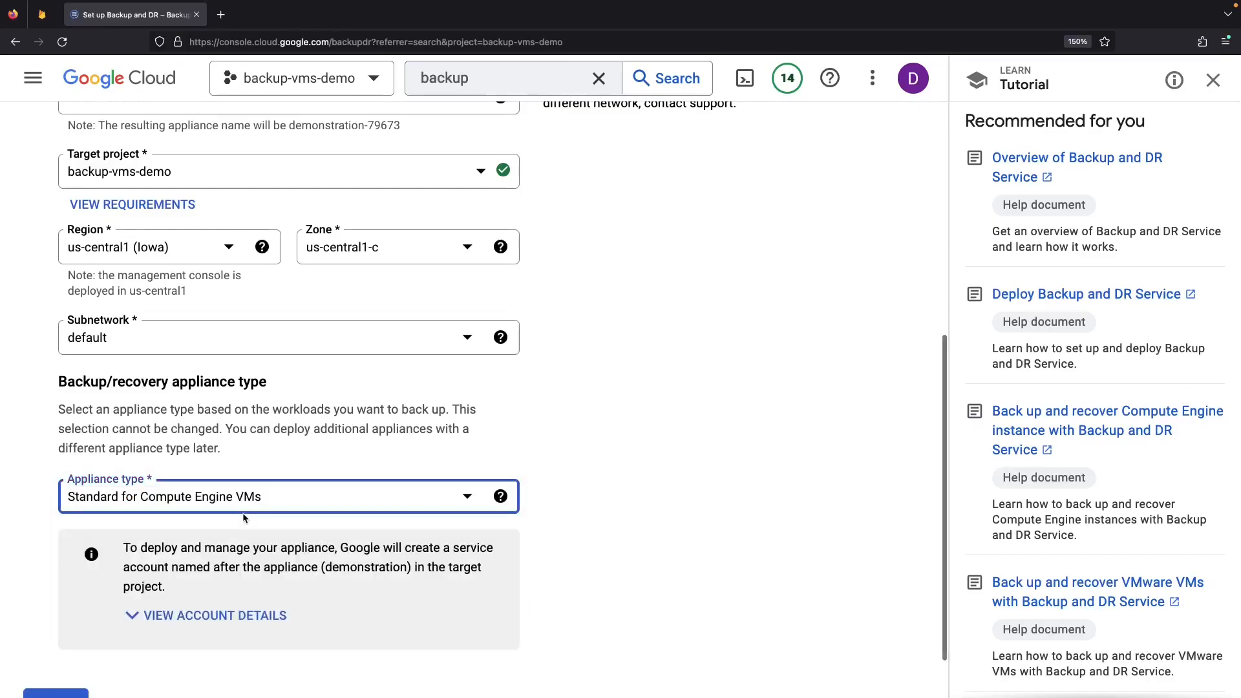
Review the appliance's service account details and granted roles, and start the Backup and DR setup.
click(223, 617)
scroll(221, 594, down, 3)
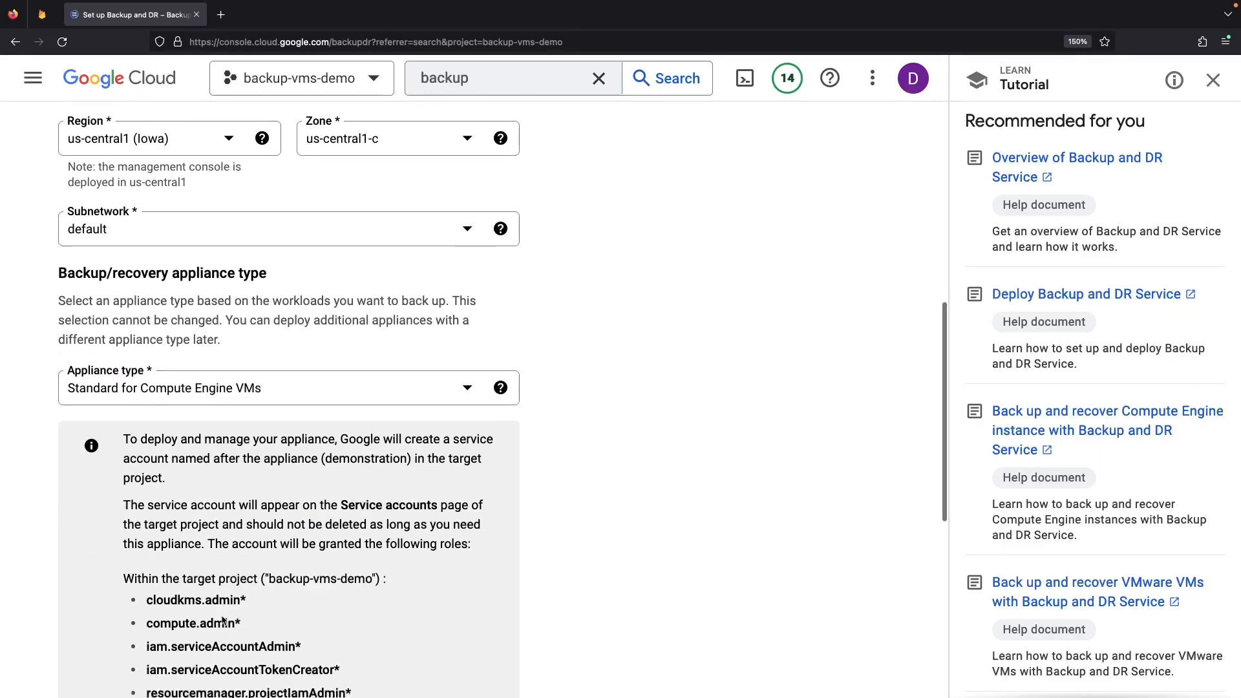
scroll(284, 439, down, 1)
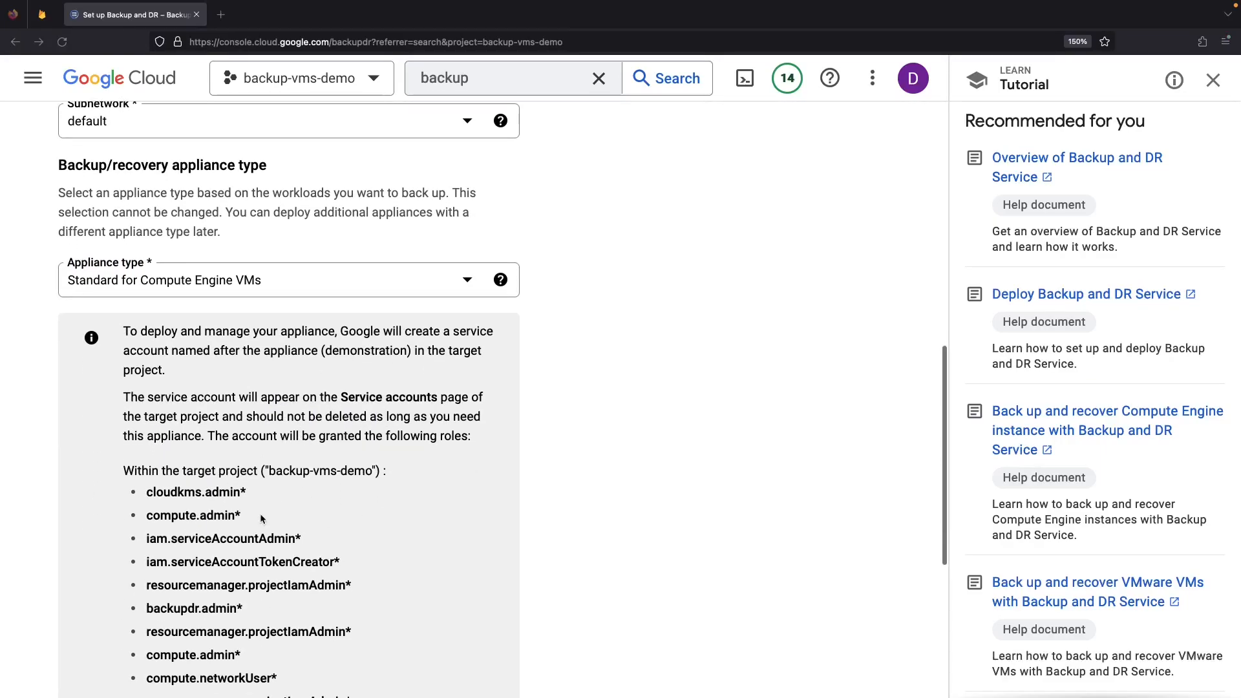
scroll(262, 518, down, 3)
scroll(409, 346, down, 4)
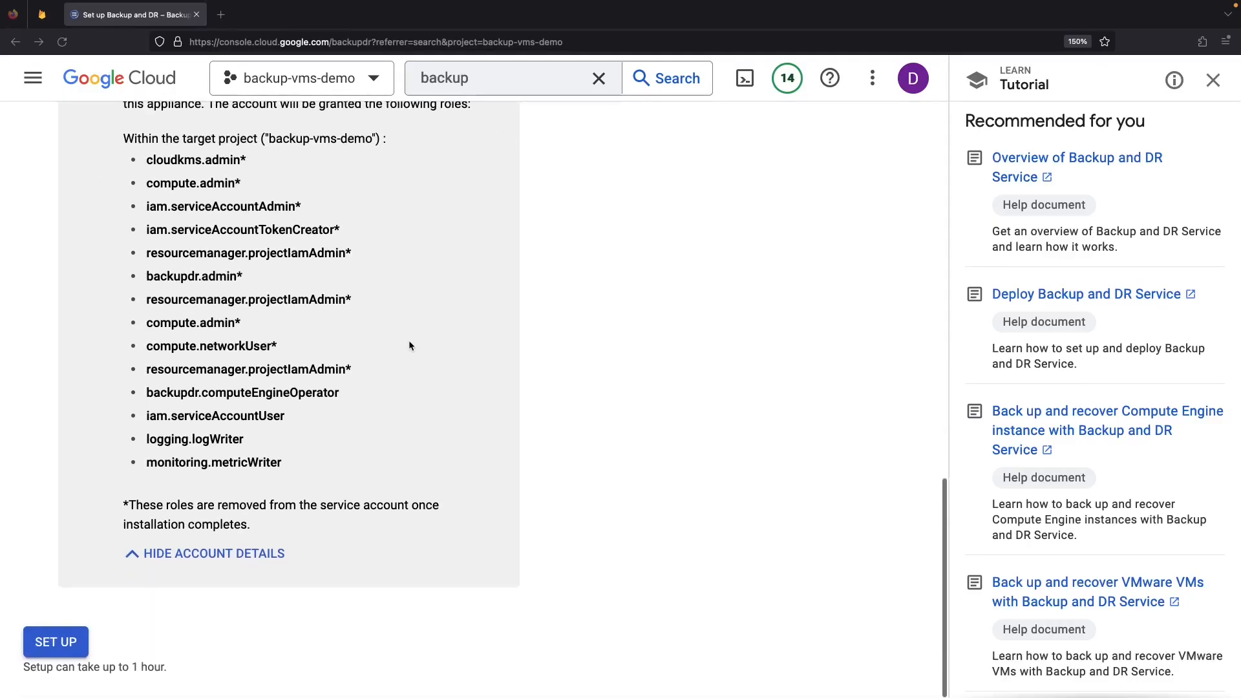
scroll(407, 336, up, 15)
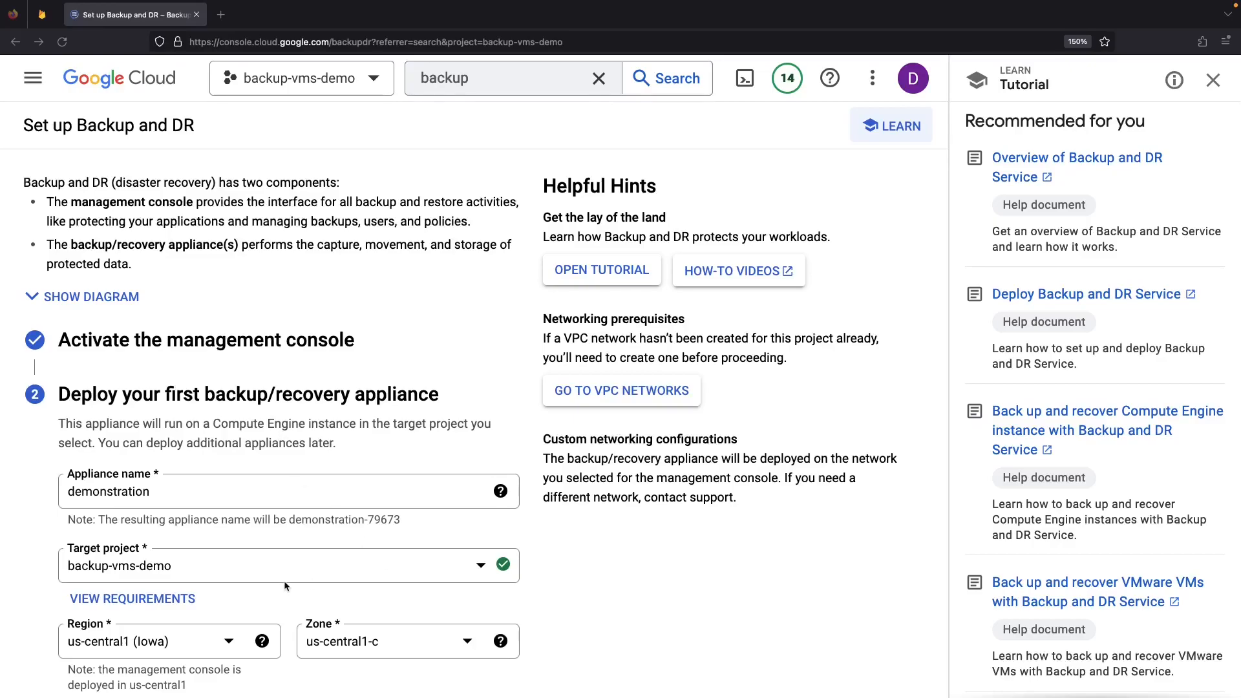
scroll(285, 581, down, 10)
scroll(284, 581, down, 7)
click(62, 640)
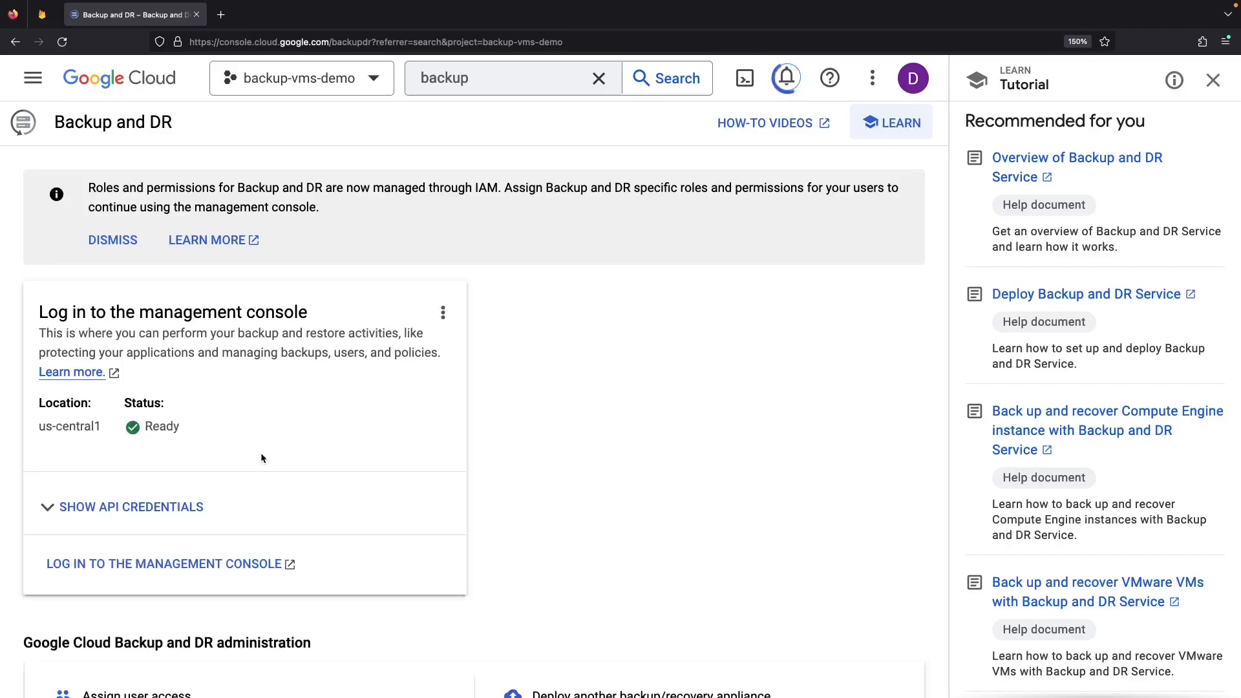
Log in to the Backup and DR management console with the Google account.
scroll(300, 459, down, 2)
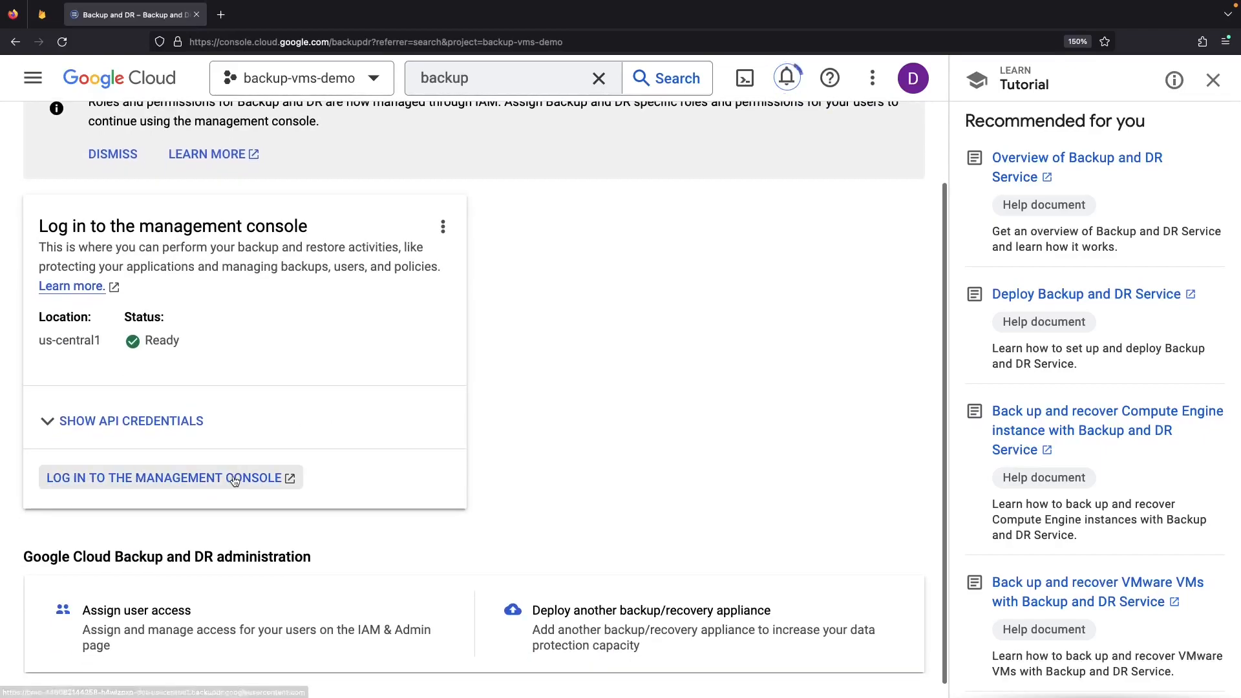
click(229, 475)
click(556, 375)
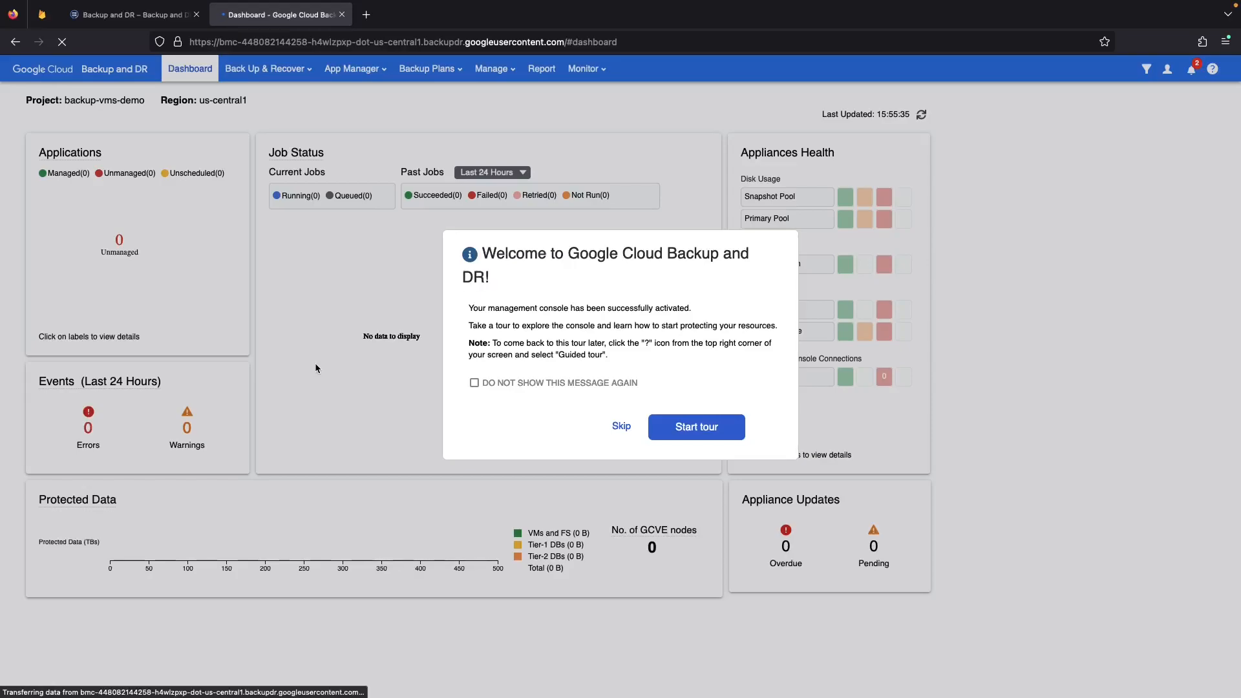
Start the welcome tour of the management console, step through its first stops and skip the rest.
key(ctrl+plus)
key(ctrl+plus)
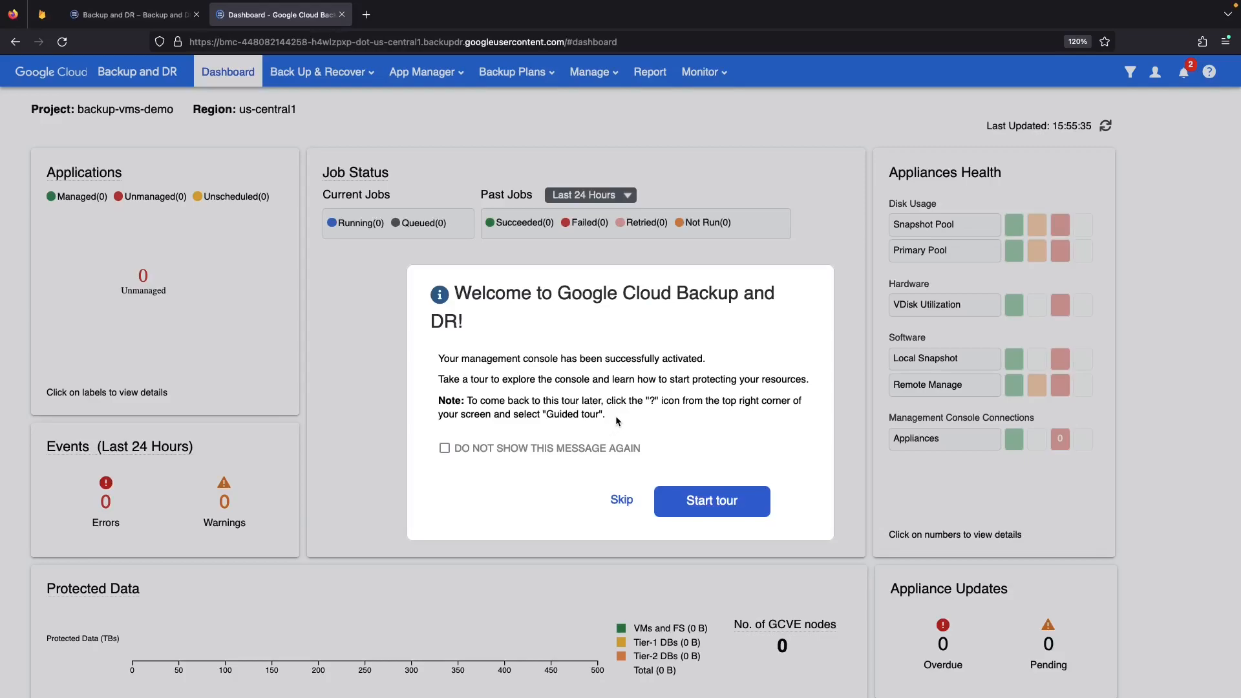
click(713, 508)
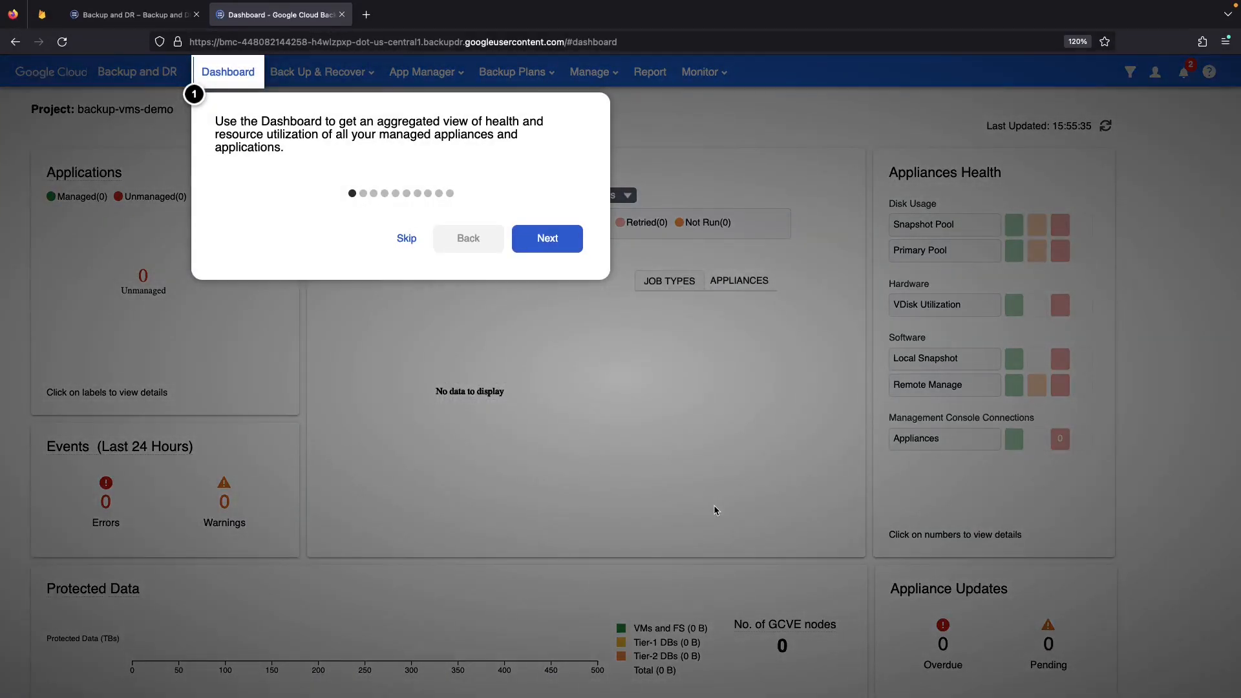
click(568, 249)
click(613, 347)
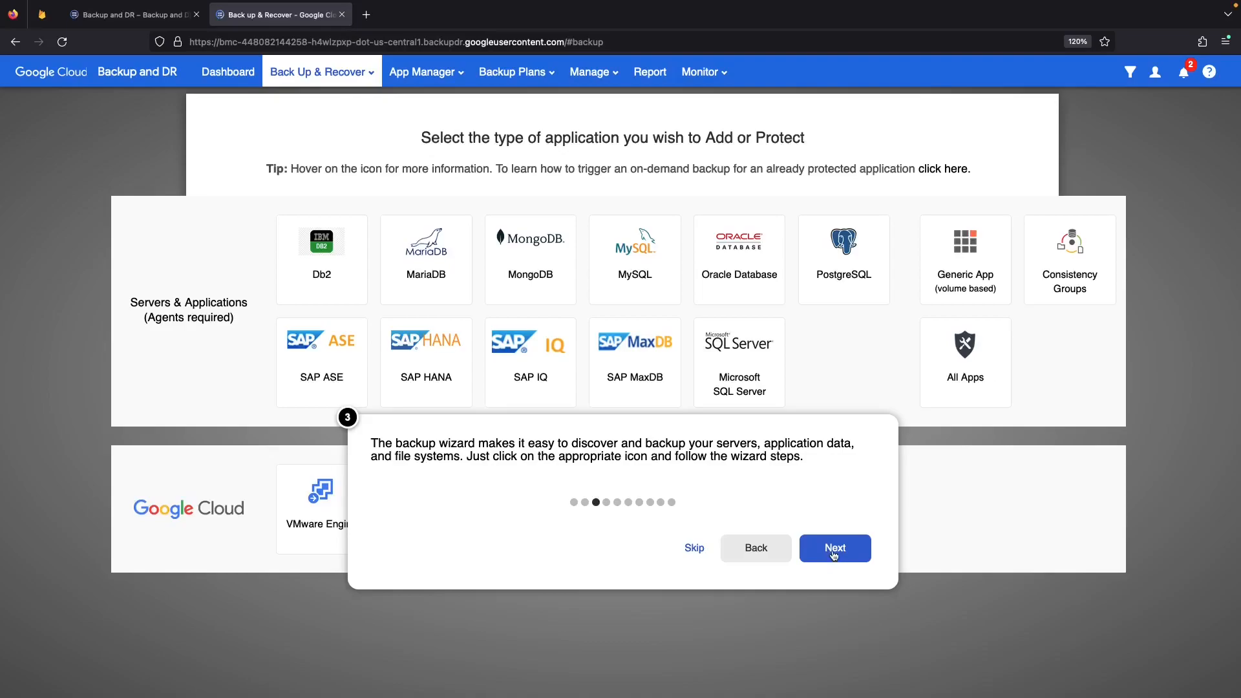
click(833, 554)
click(541, 281)
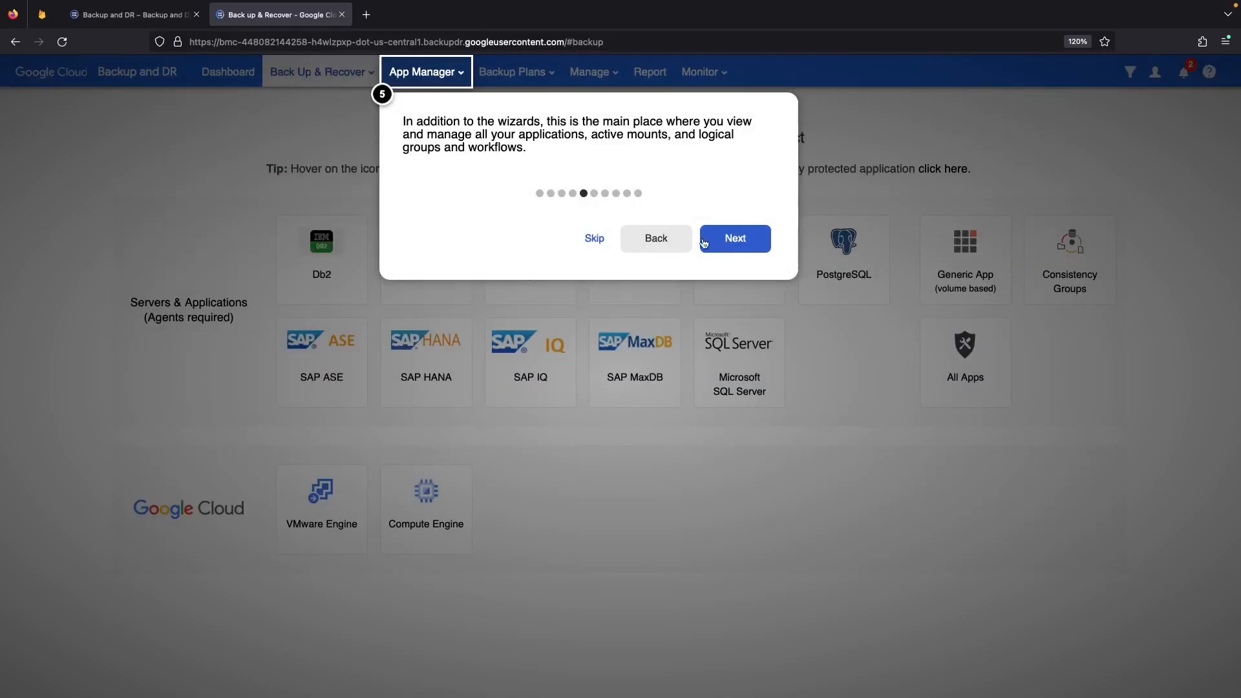
click(594, 238)
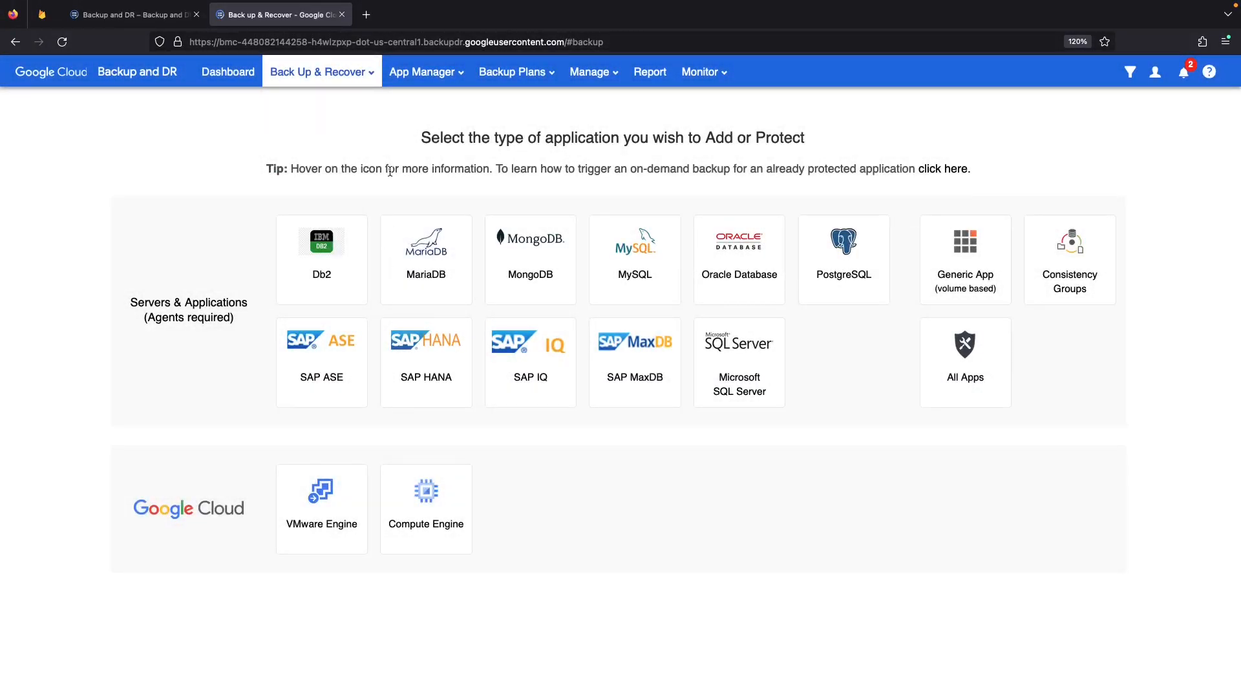
Look over the management console's dashboard, from applications and job status to protected data.
click(226, 75)
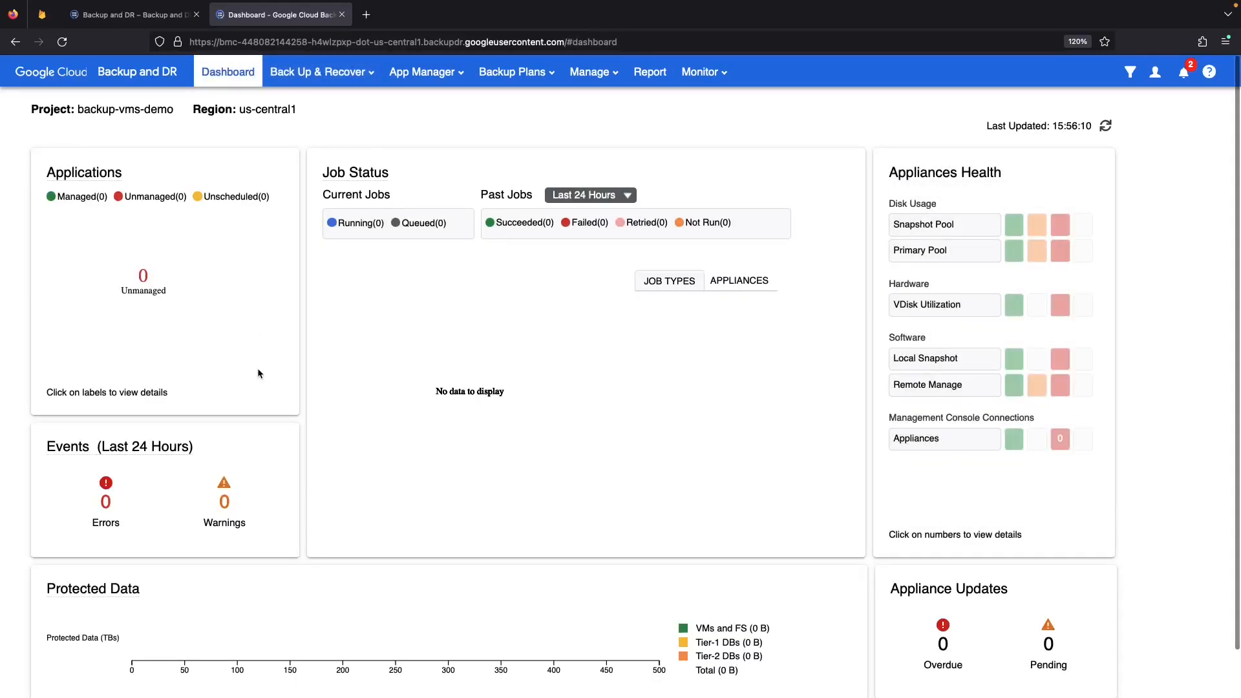
scroll(516, 509, down, 2)
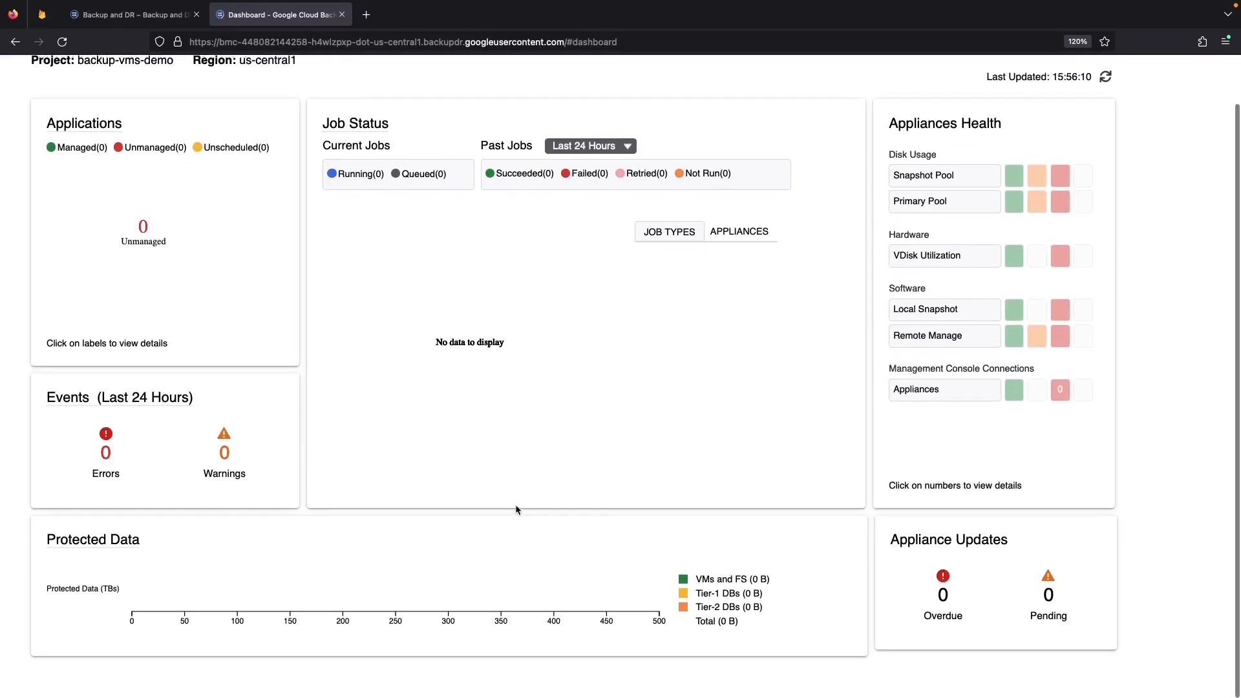
scroll(516, 509, up, 2)
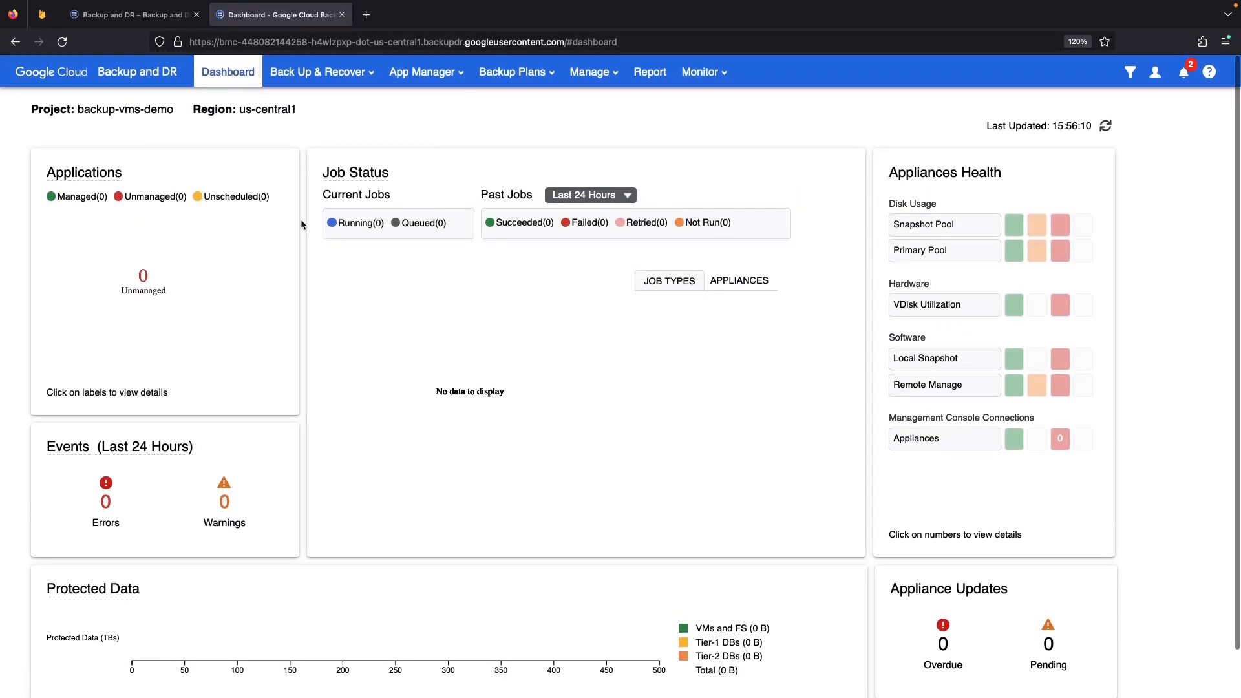
Open the backup wizard for Compute Engine VM instances and check its available credentials.
mouse_move(291, 70)
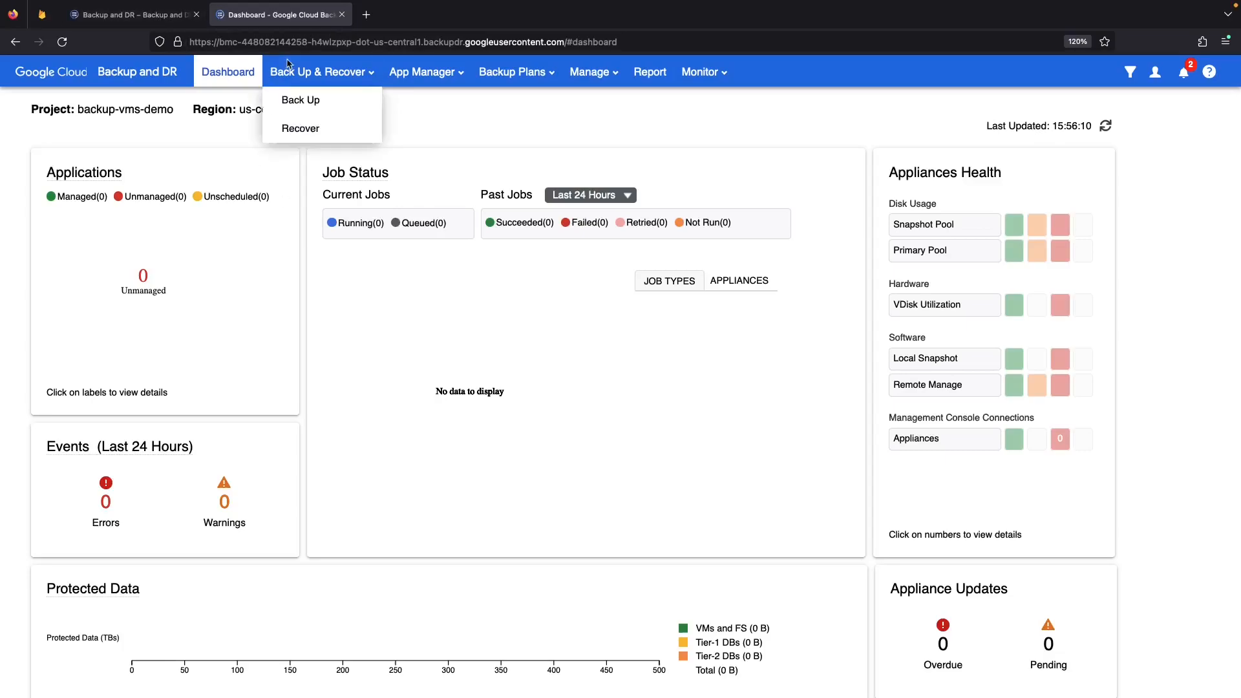
click(302, 100)
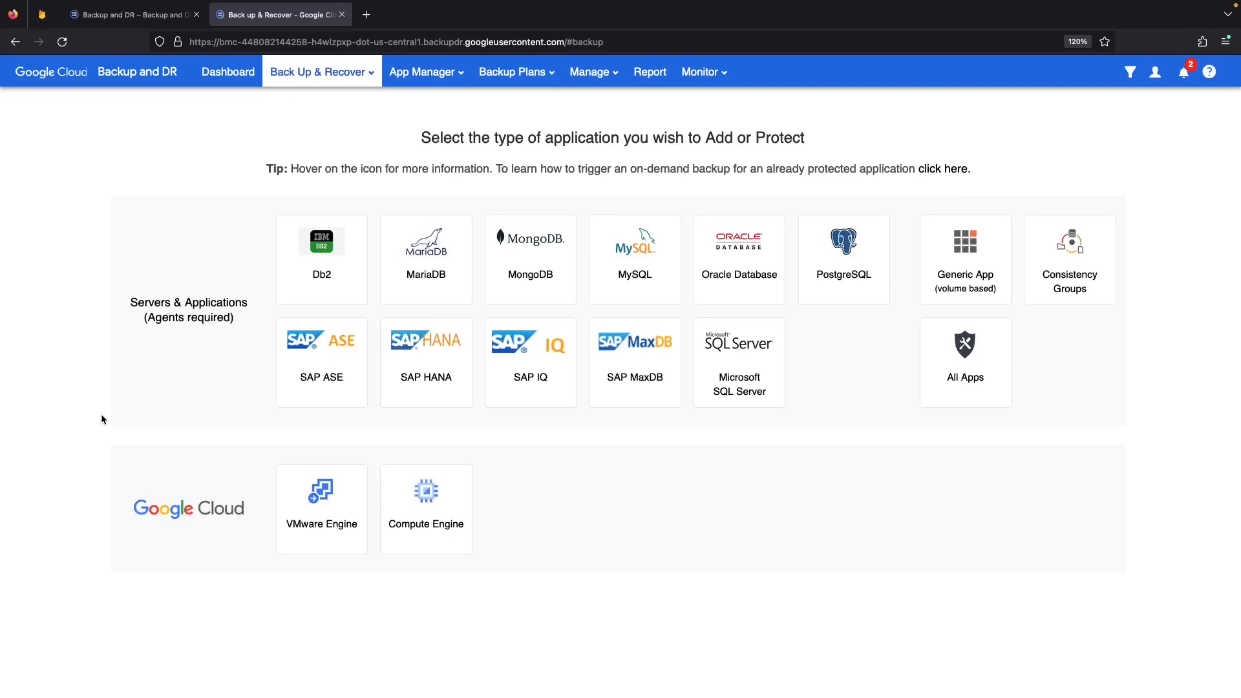
click(436, 507)
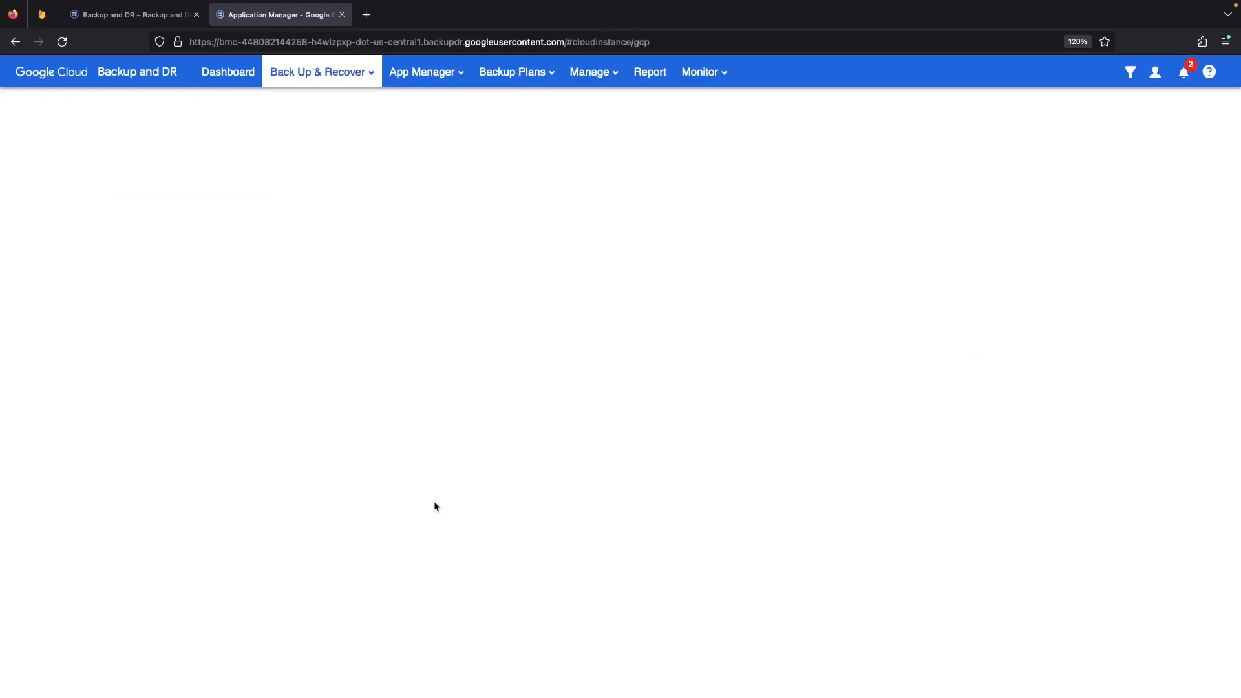
Switch to the Google Cloud console, search for compute and open the Compute Engine VM instances list.
click(110, 6)
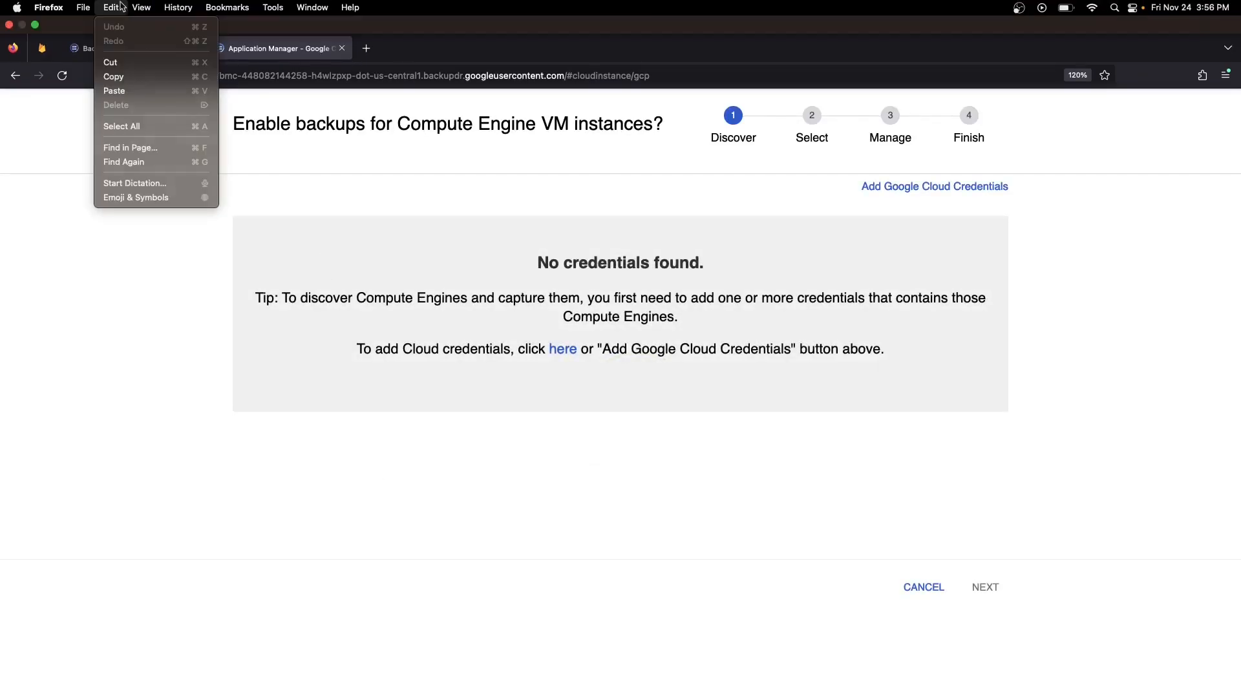
click(123, 45)
scroll(190, 235, down, 1)
scroll(190, 237, up, 2)
scroll(190, 237, down, 2)
scroll(191, 238, up, 2)
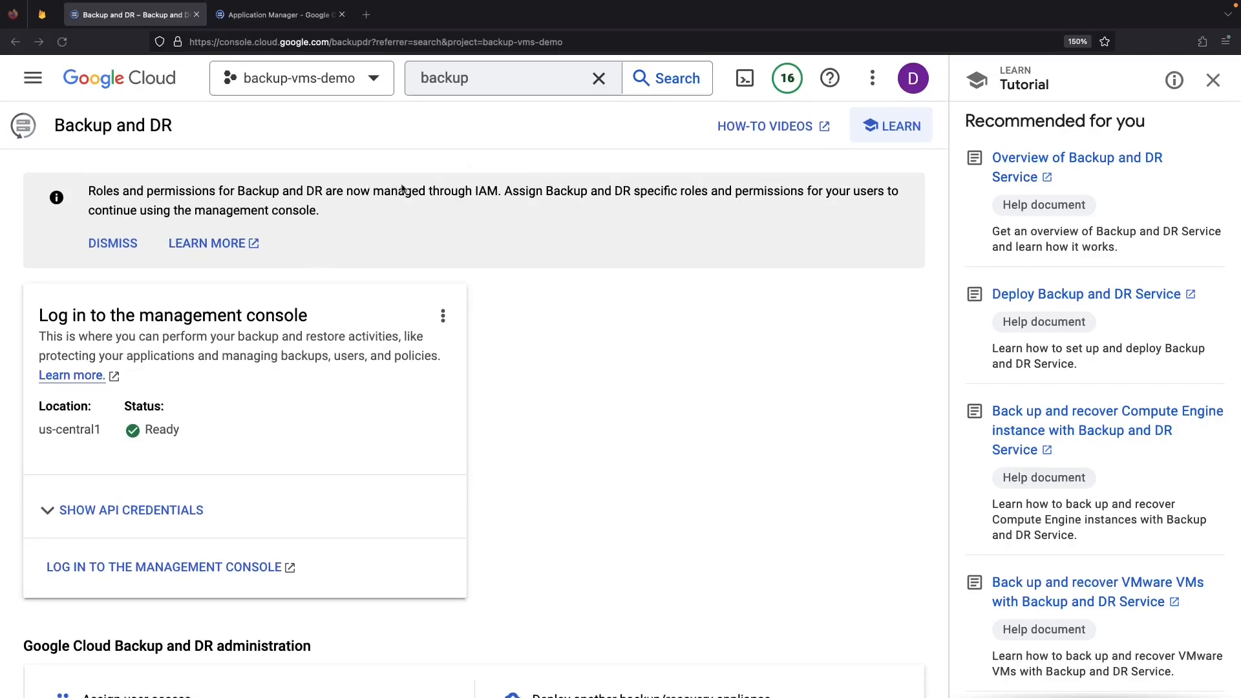
double_click(469, 79)
text(compute)
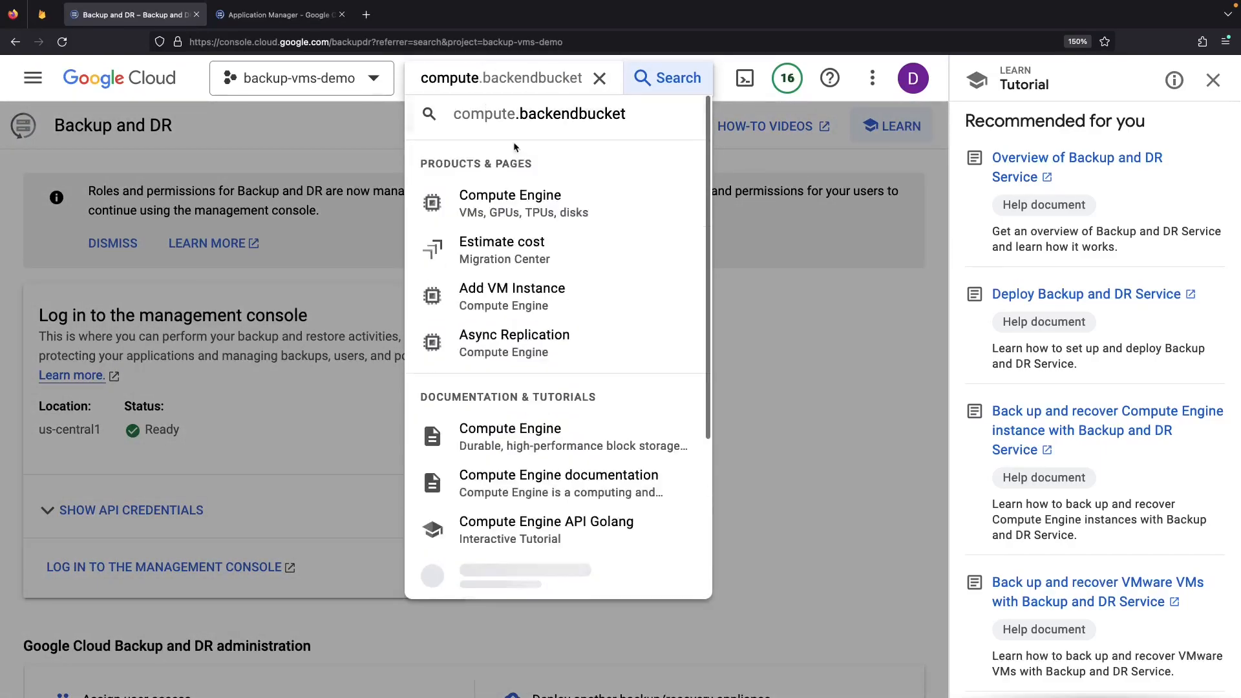
click(517, 195)
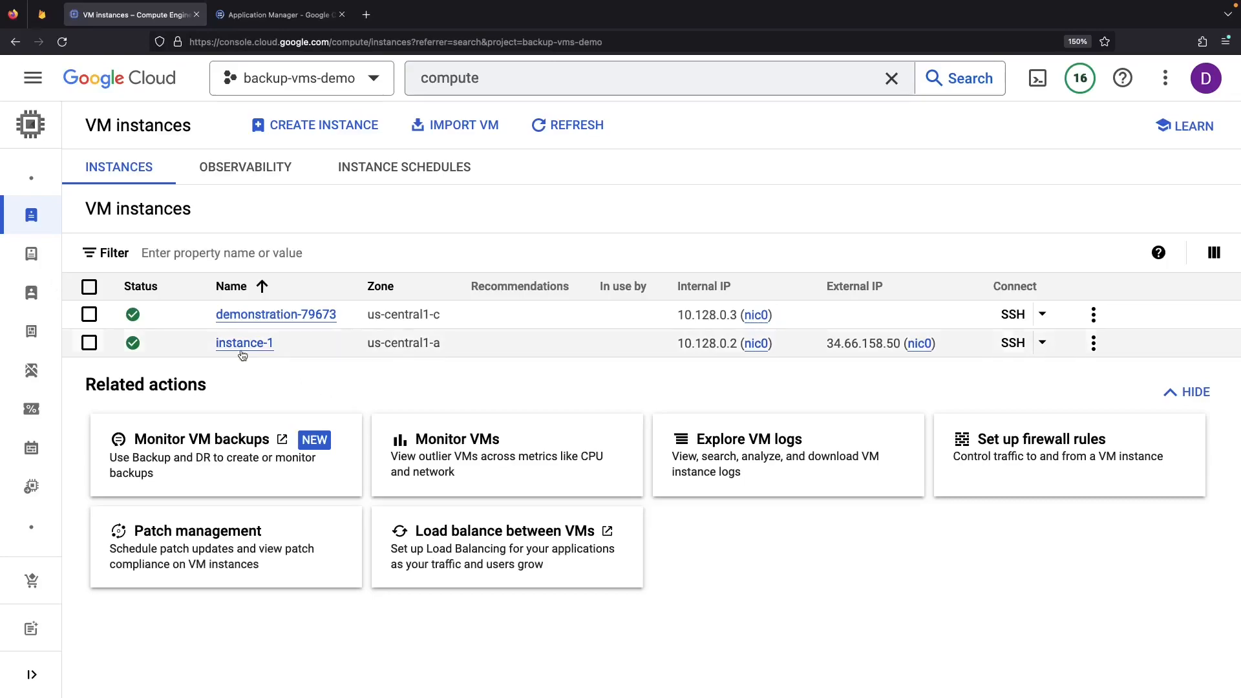
Return to the Backup and DR management console, open its list of managed appliances and hide the filters.
click(302, 19)
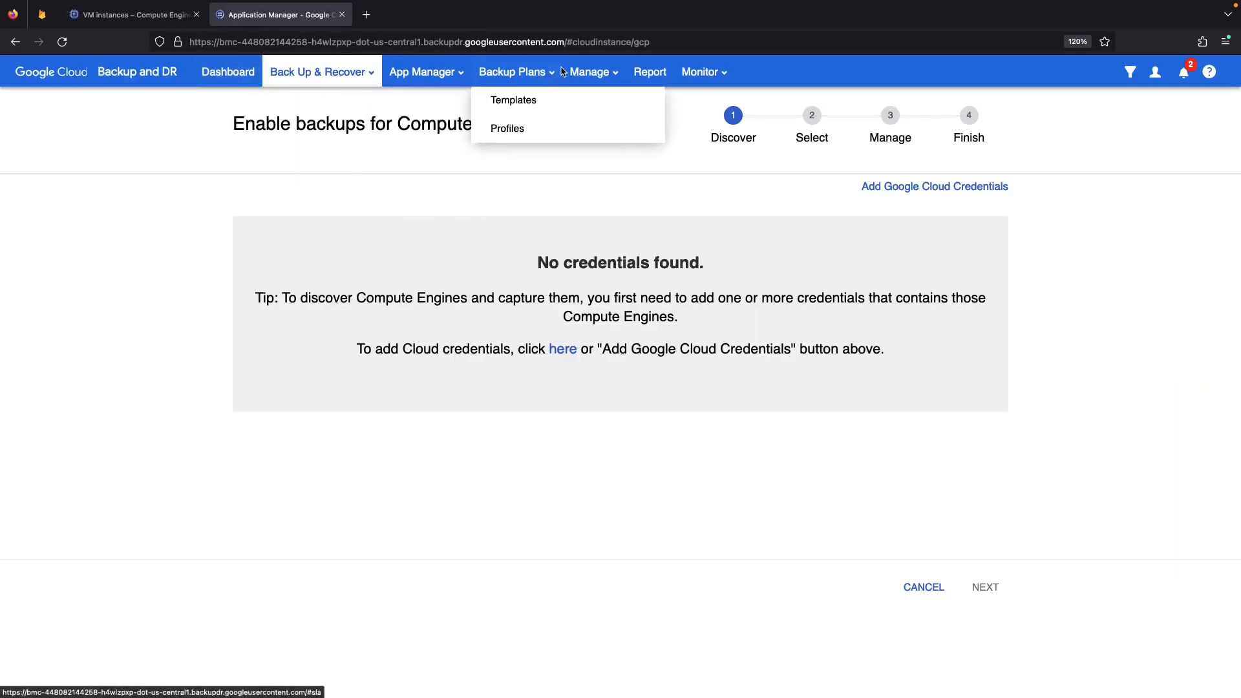
mouse_move(589, 72)
click(596, 103)
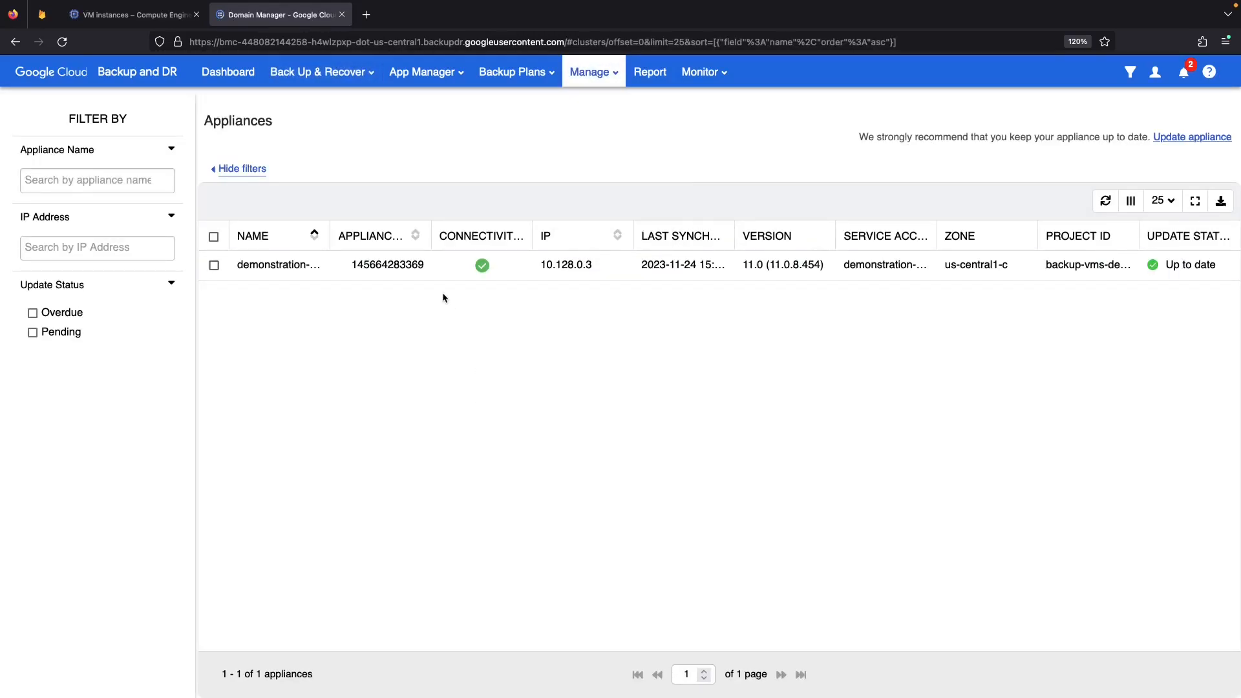
click(241, 168)
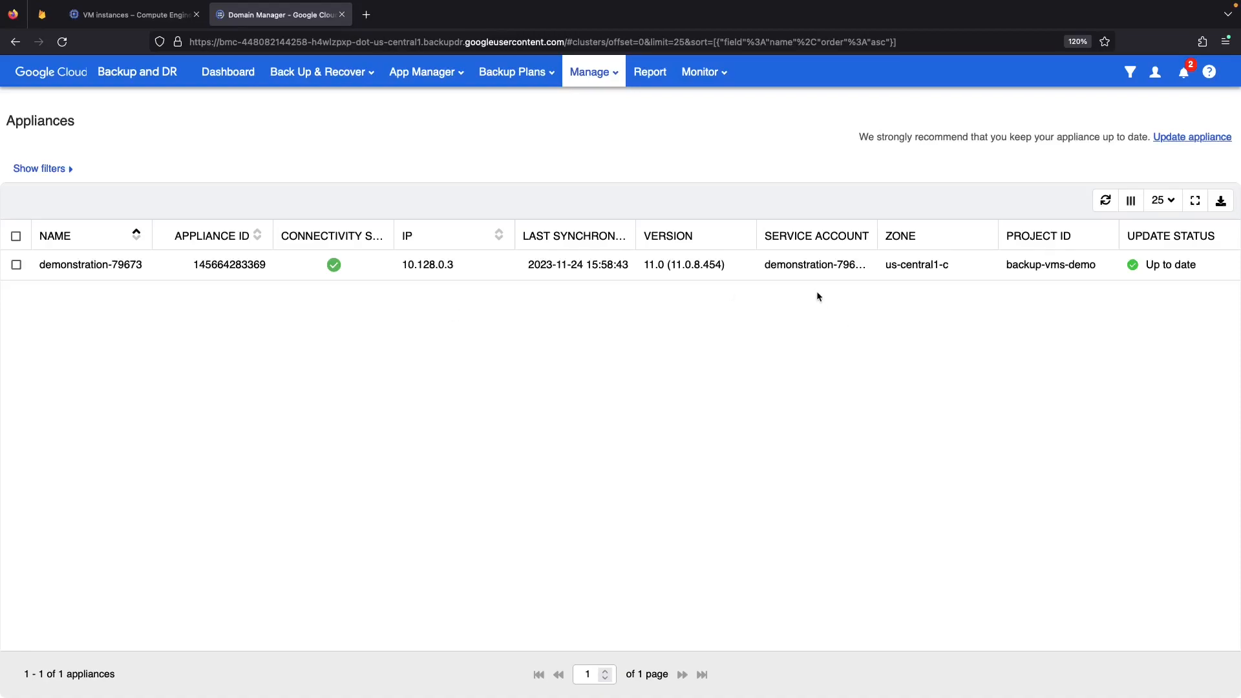
Reopen the Compute Engine backup wizard and select the demonstration-79673 credential to back up the VM.
mouse_move(317, 71)
click(299, 101)
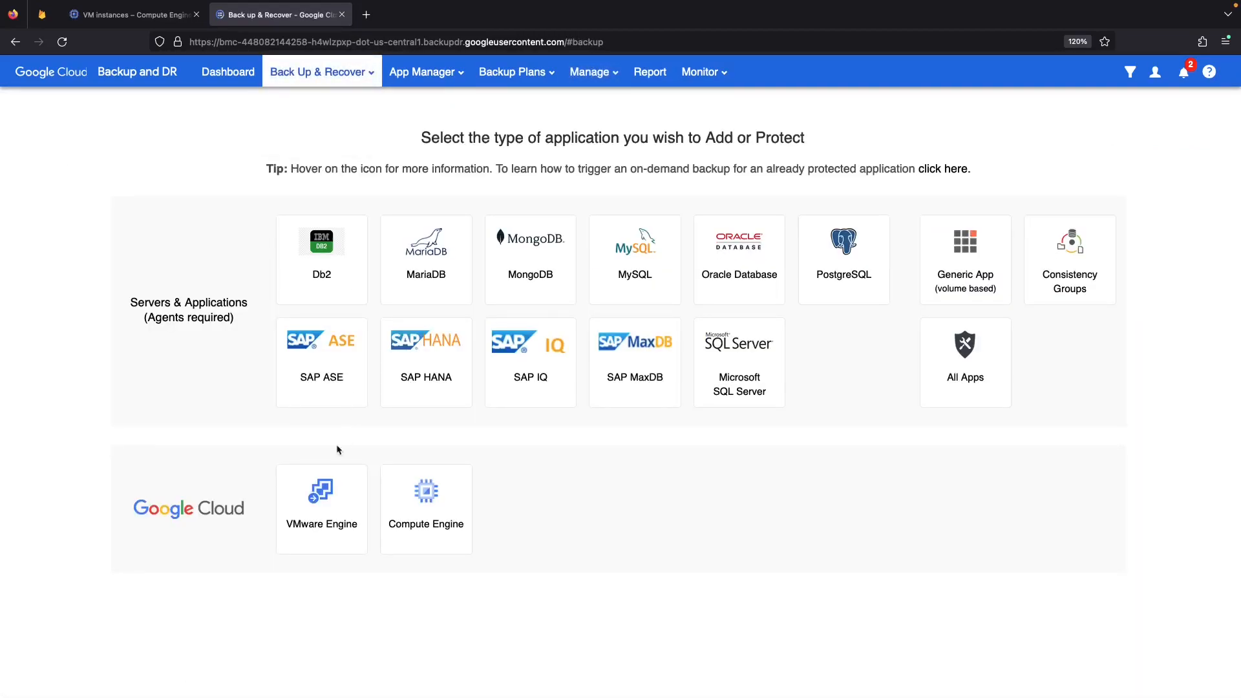
click(415, 513)
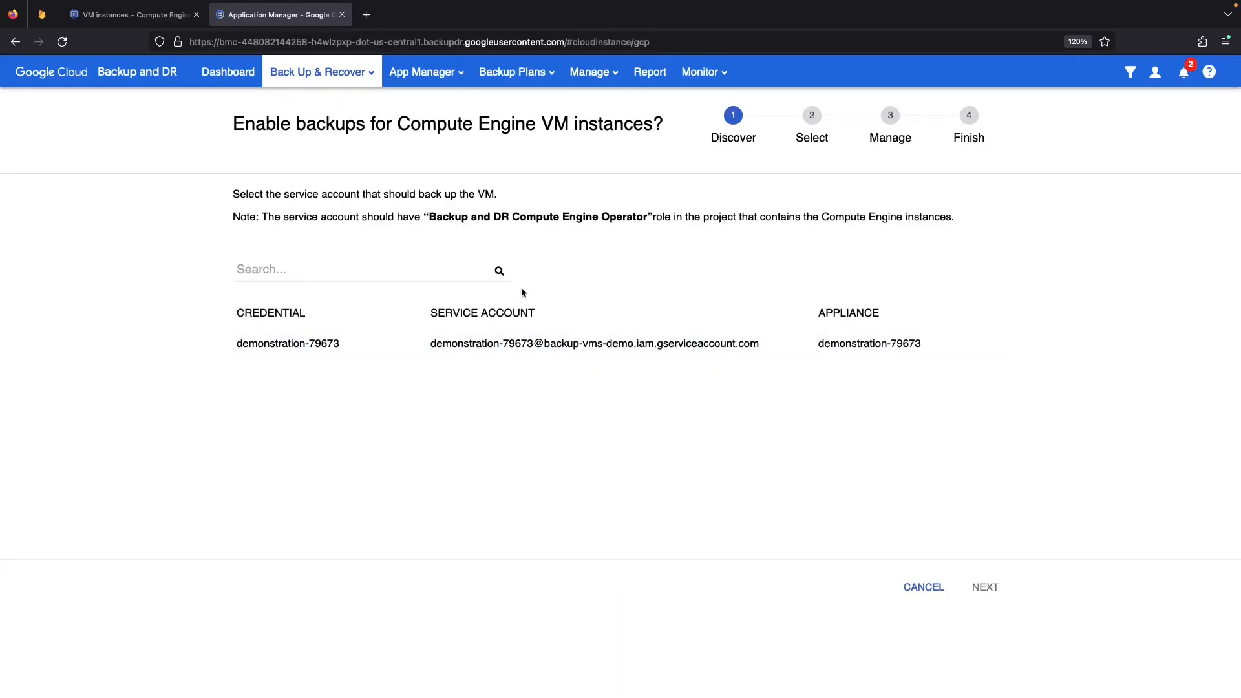
click(526, 349)
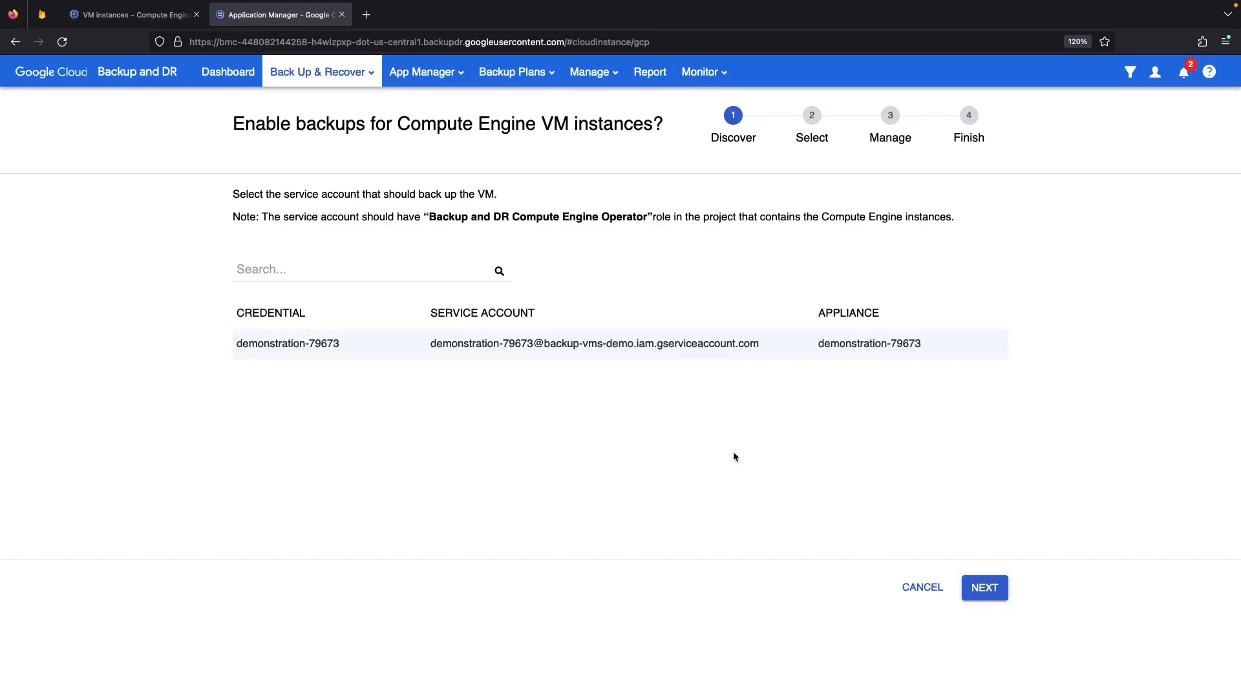
Switch to the Google Cloud console, search for iam and open the project's service accounts list.
click(129, 14)
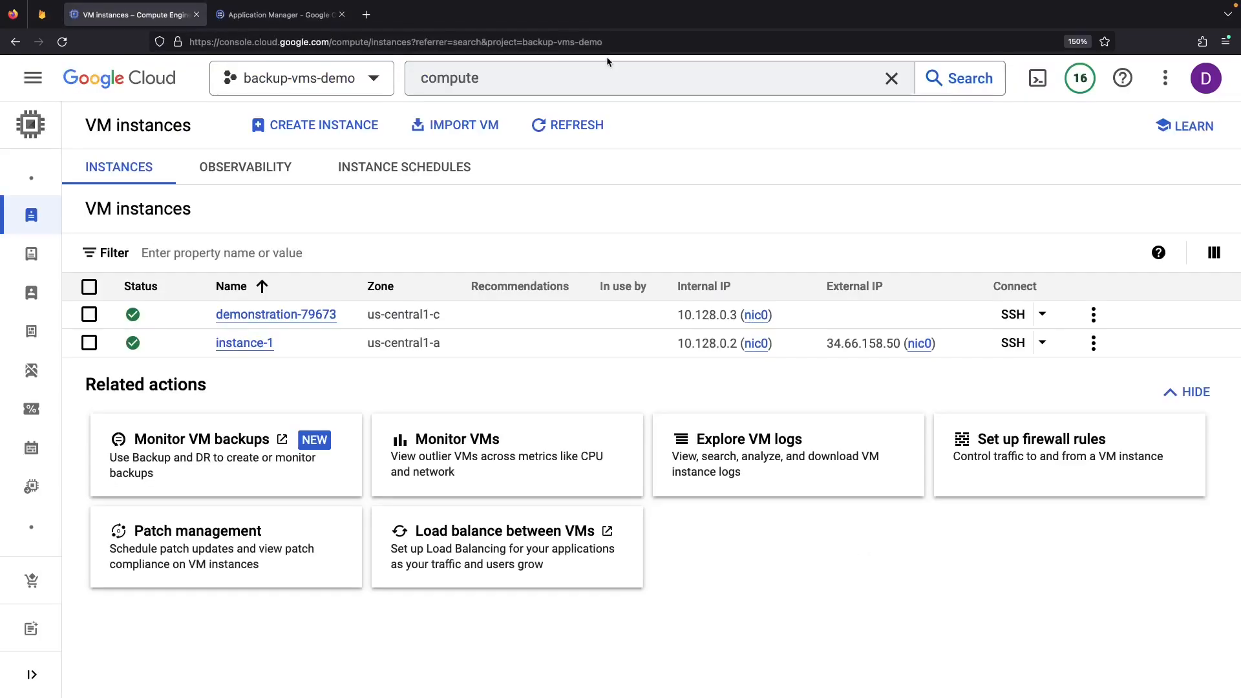
click(467, 79)
text(iam)
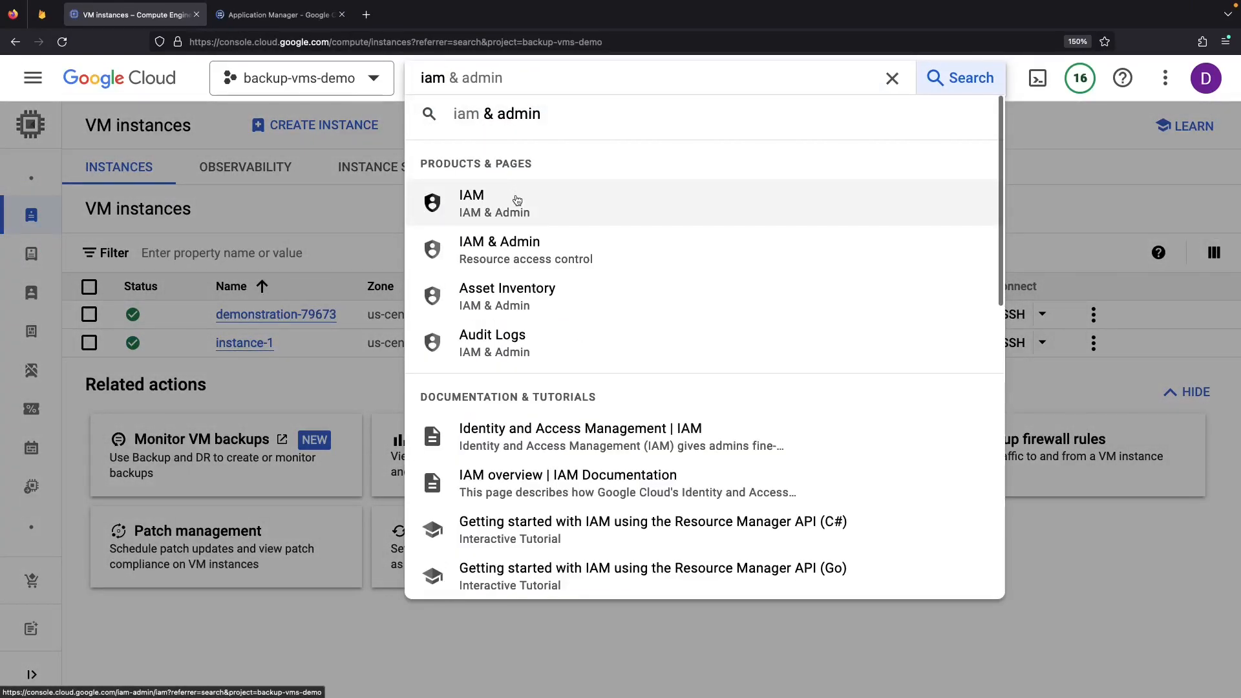
click(300, 149)
click(42, 79)
click(366, 276)
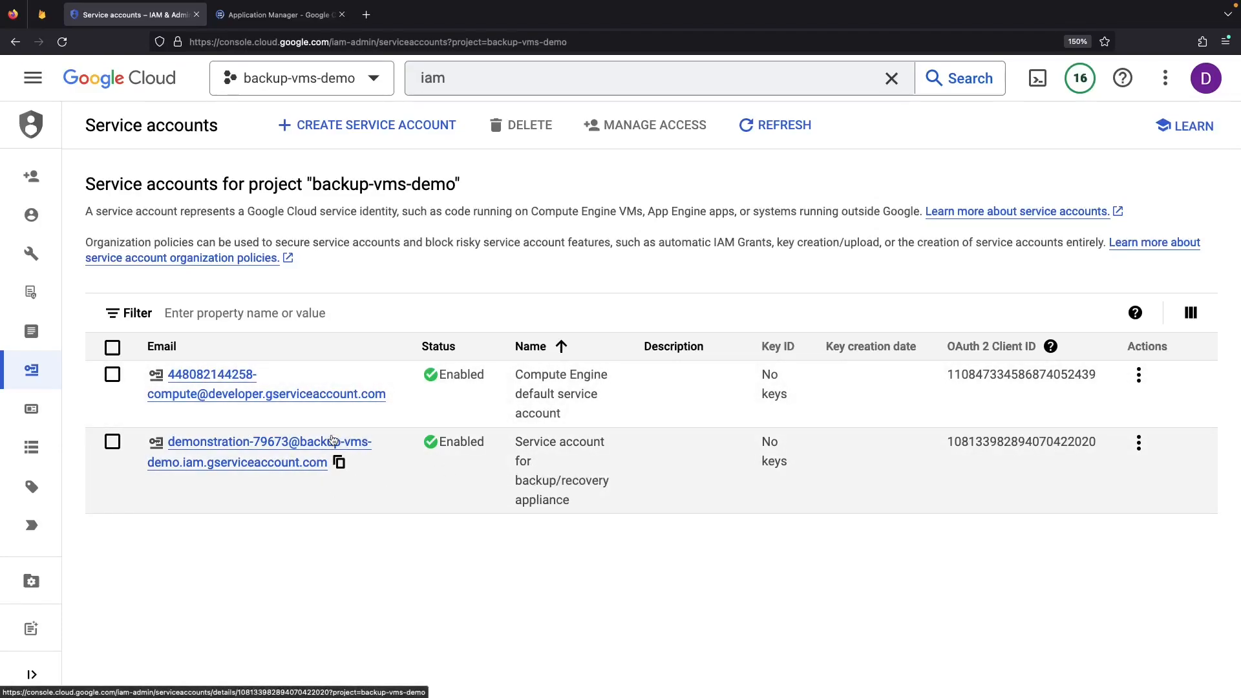
Continue the backup wizard to instance selection, and check the VM instances' zones in the Google Cloud console.
click(279, 14)
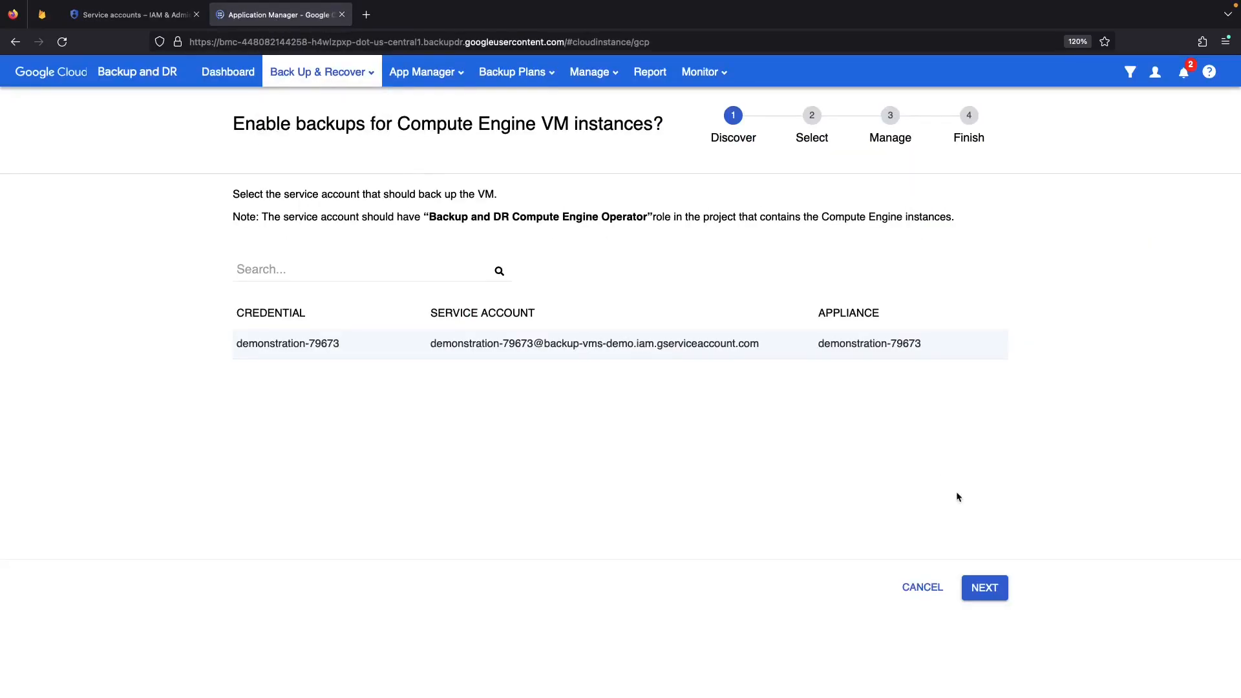
click(976, 587)
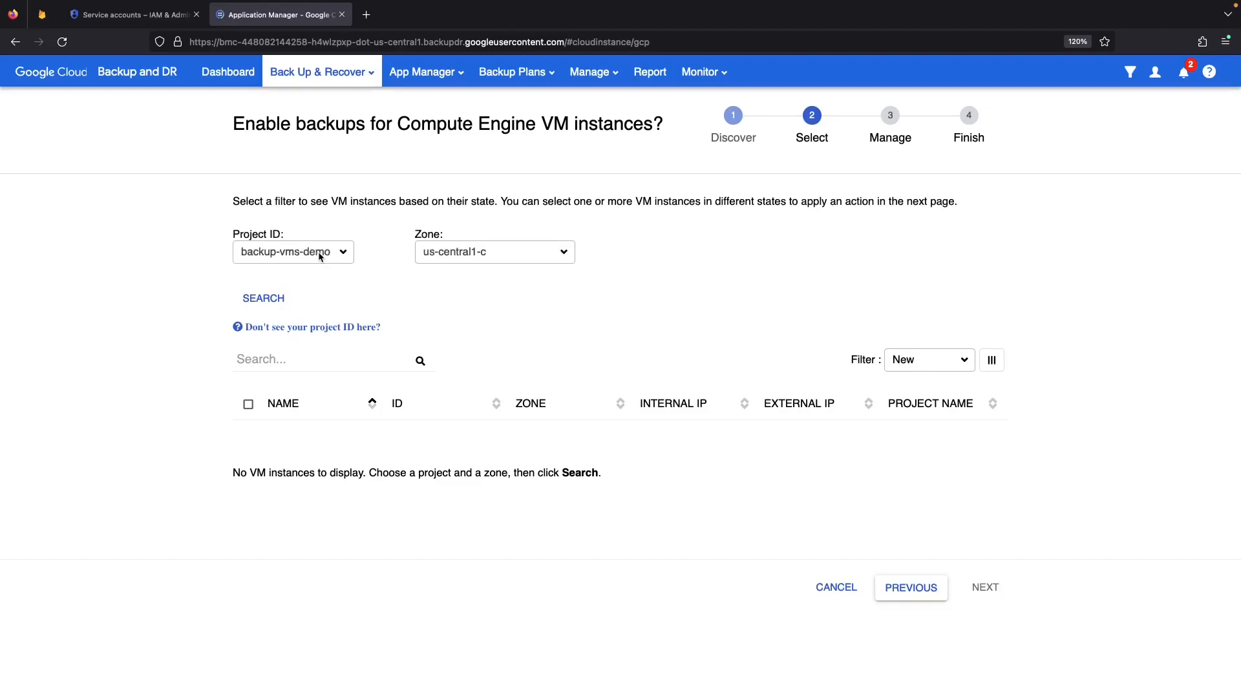
click(132, 15)
click(33, 77)
click(120, 447)
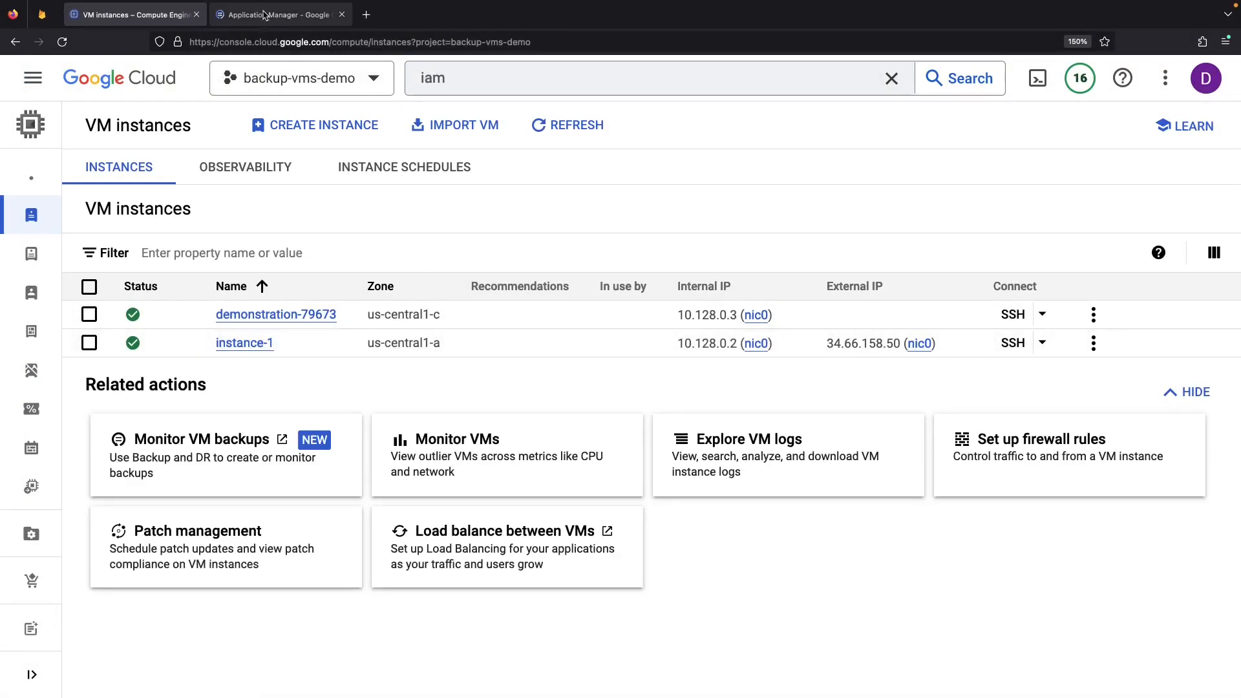
Return to the backup wizard, set the zone to us-central1-a and search for its VM instances.
click(279, 14)
click(471, 251)
click(504, 544)
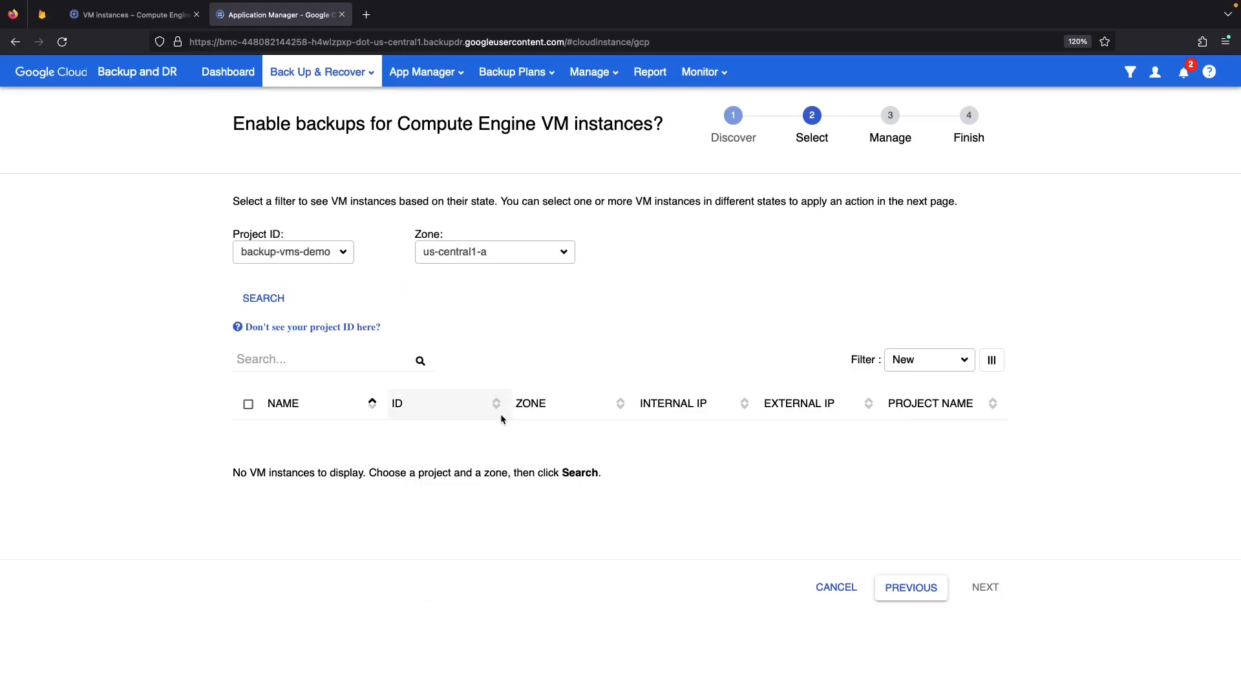
click(251, 301)
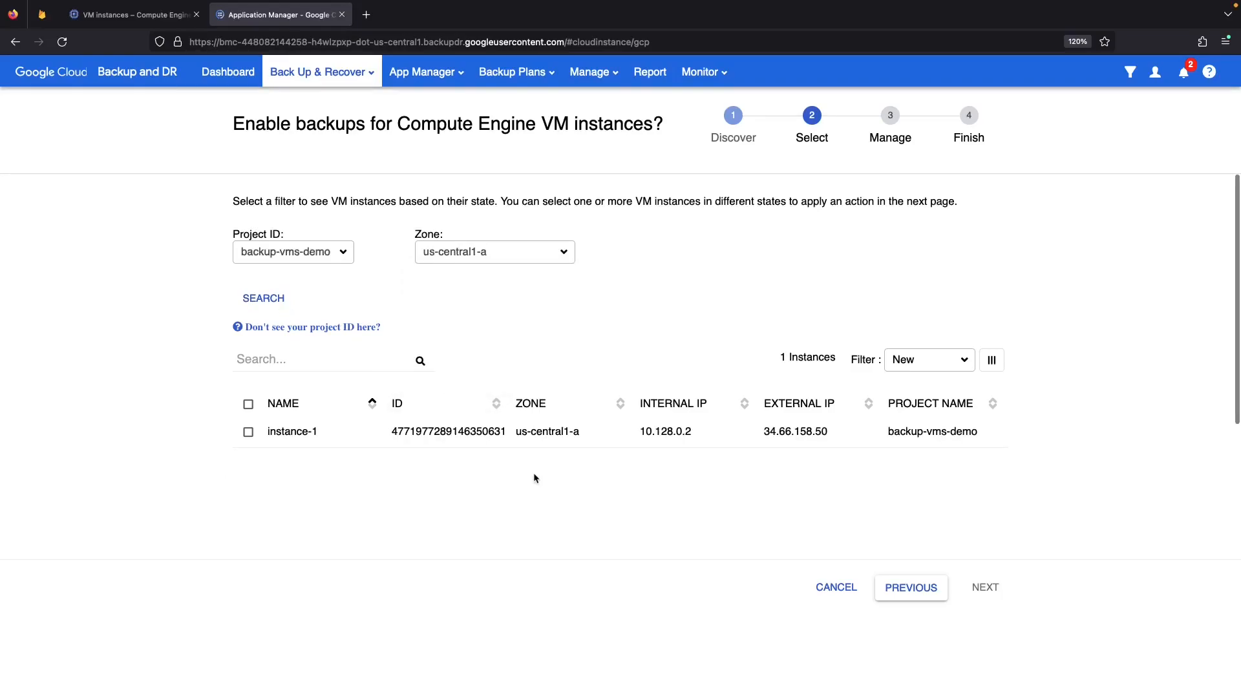
Select instance-1 for backup, continue to the wizard's Manage stage and select the instance there.
click(248, 432)
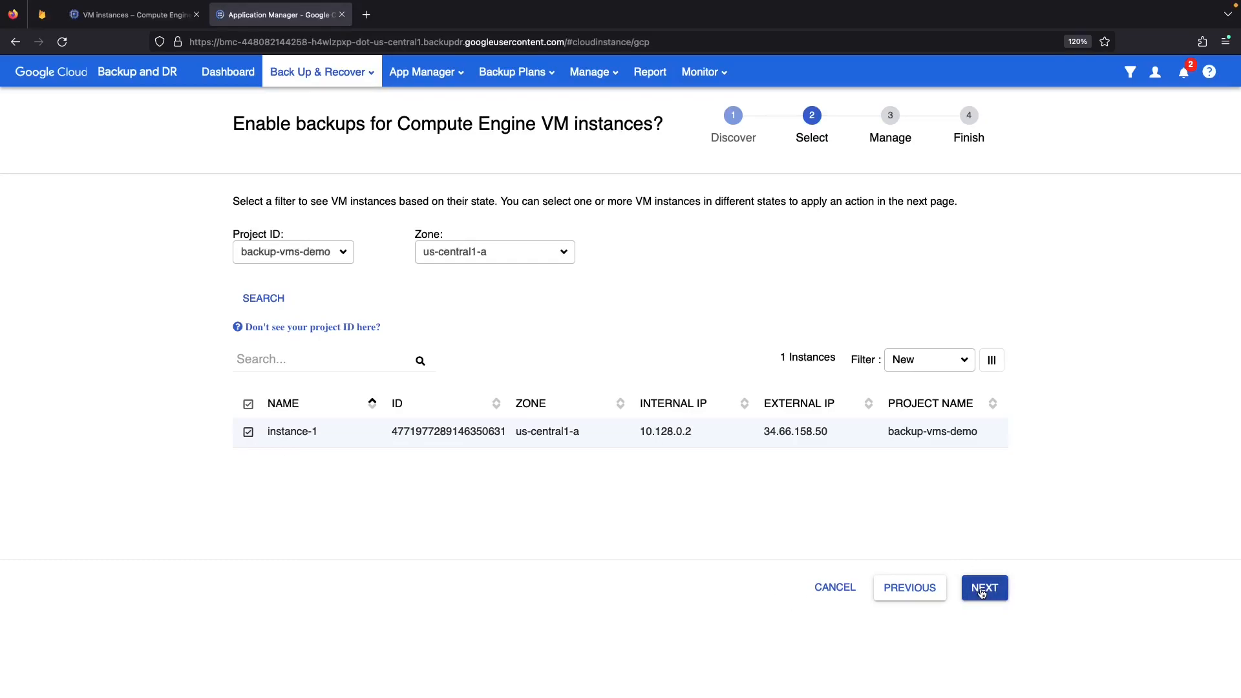
click(982, 594)
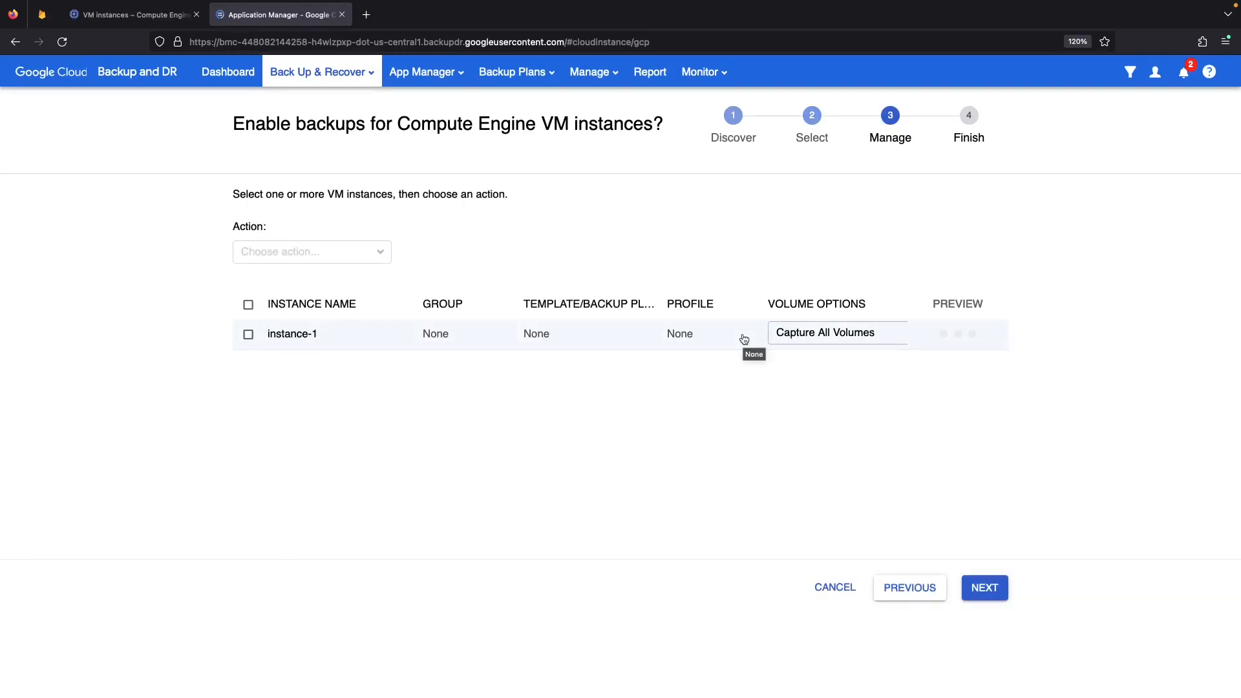
click(800, 340)
click(802, 336)
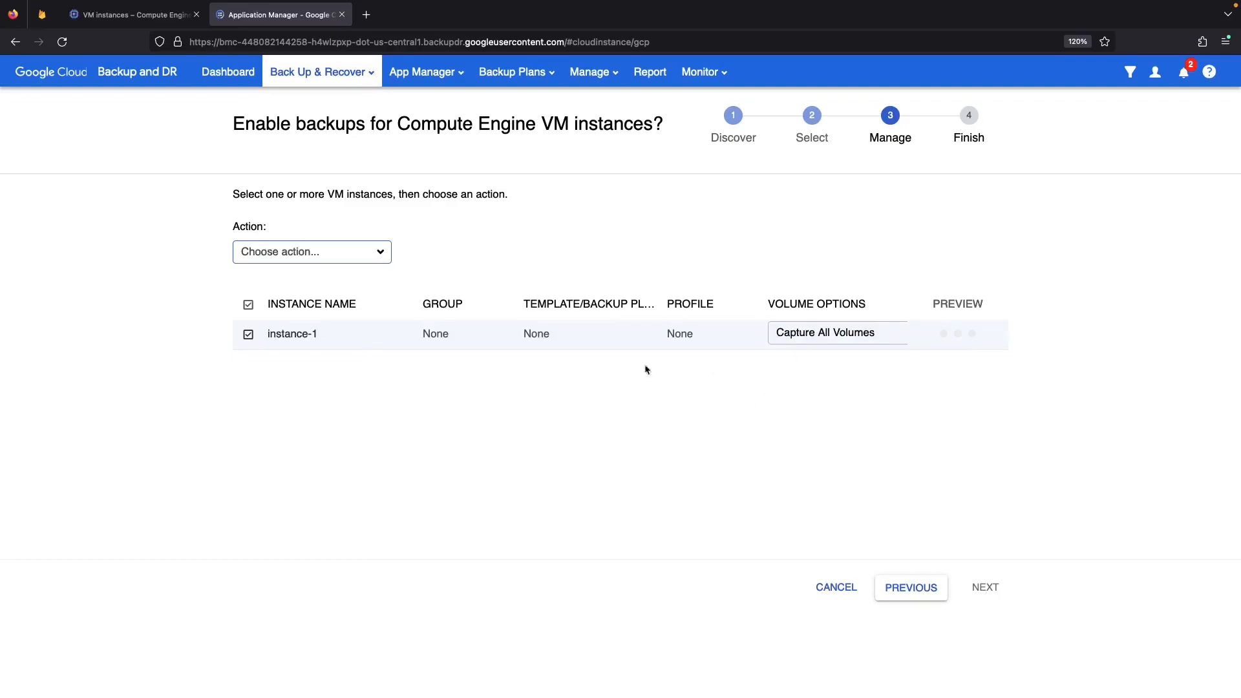
Try to apply a backup template to instance-1.
click(361, 257)
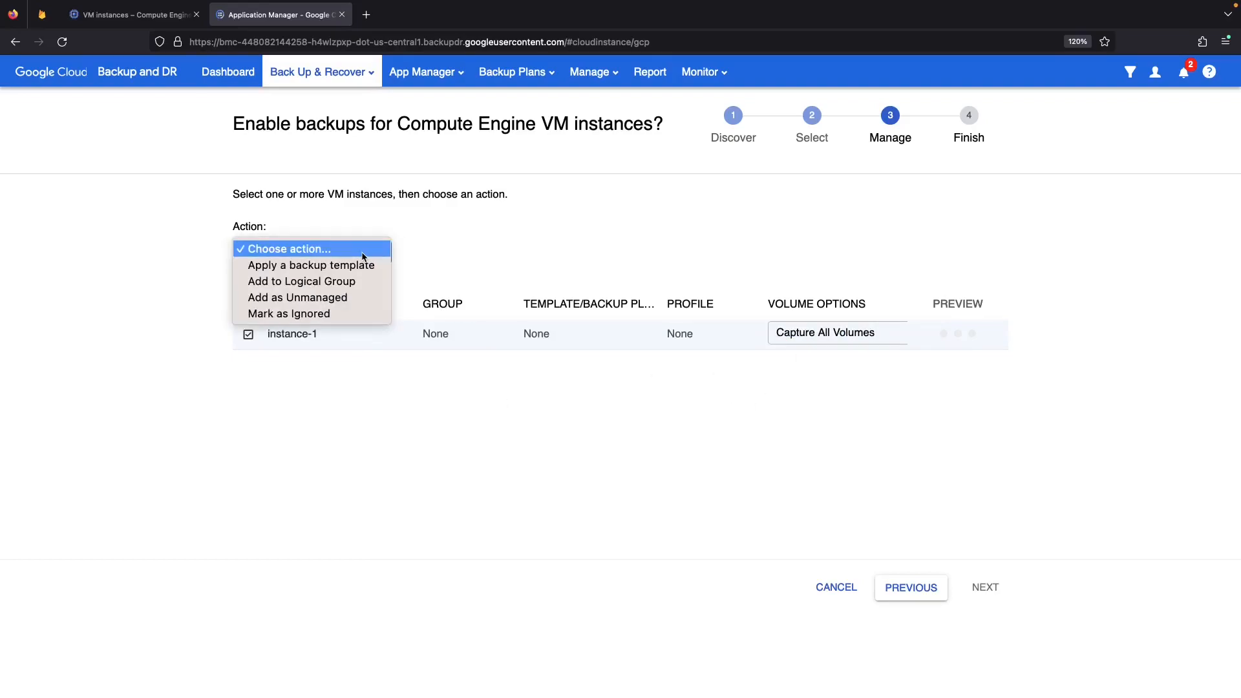
click(365, 265)
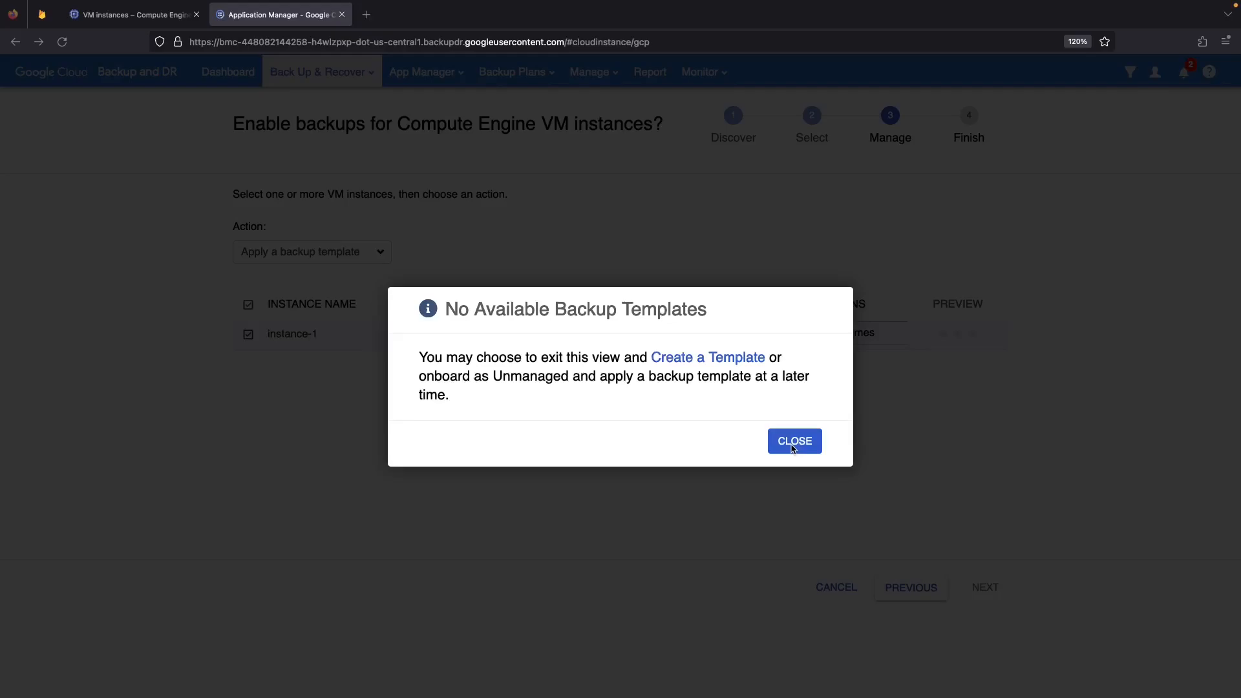
click(793, 447)
Add instance-1 as Unmanaged, finish the onboarding wizard and open the applications list.
click(303, 255)
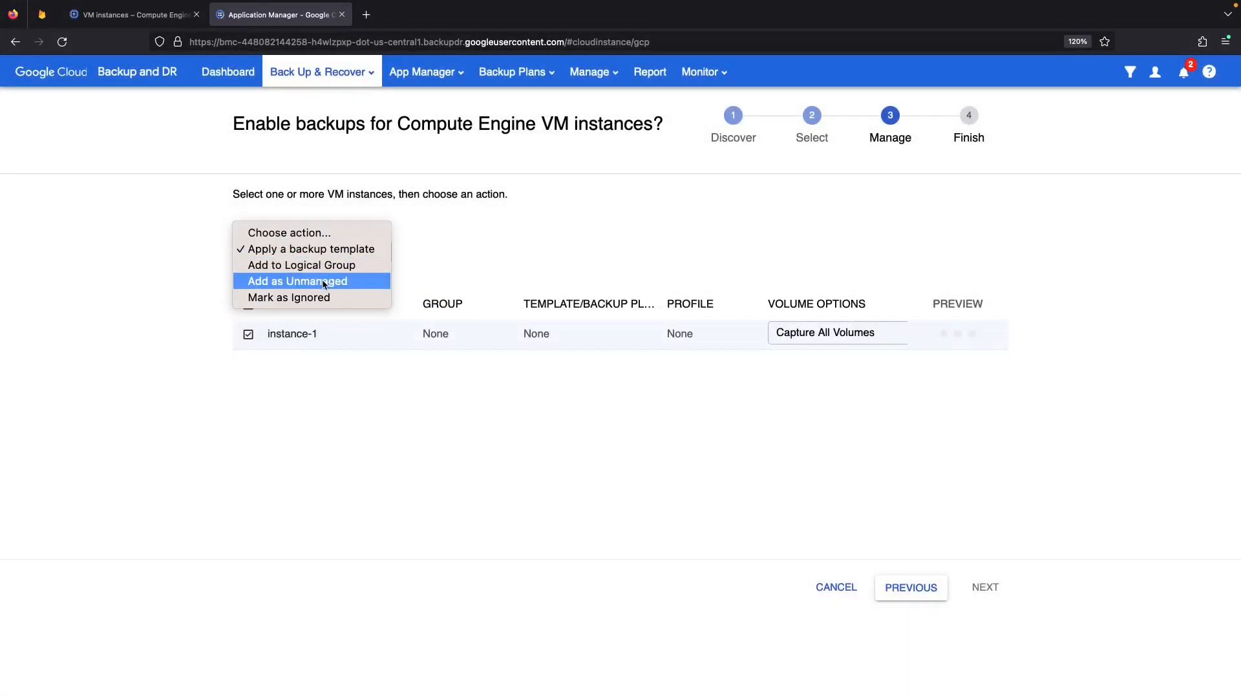
click(322, 282)
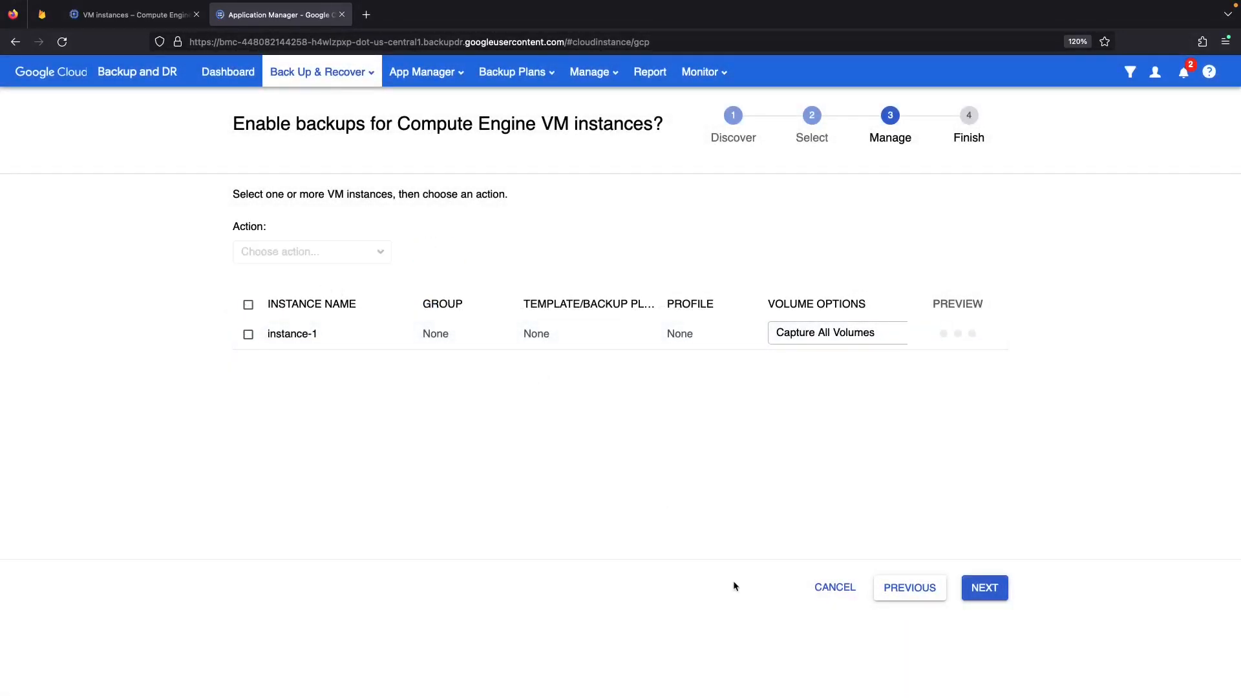
click(987, 589)
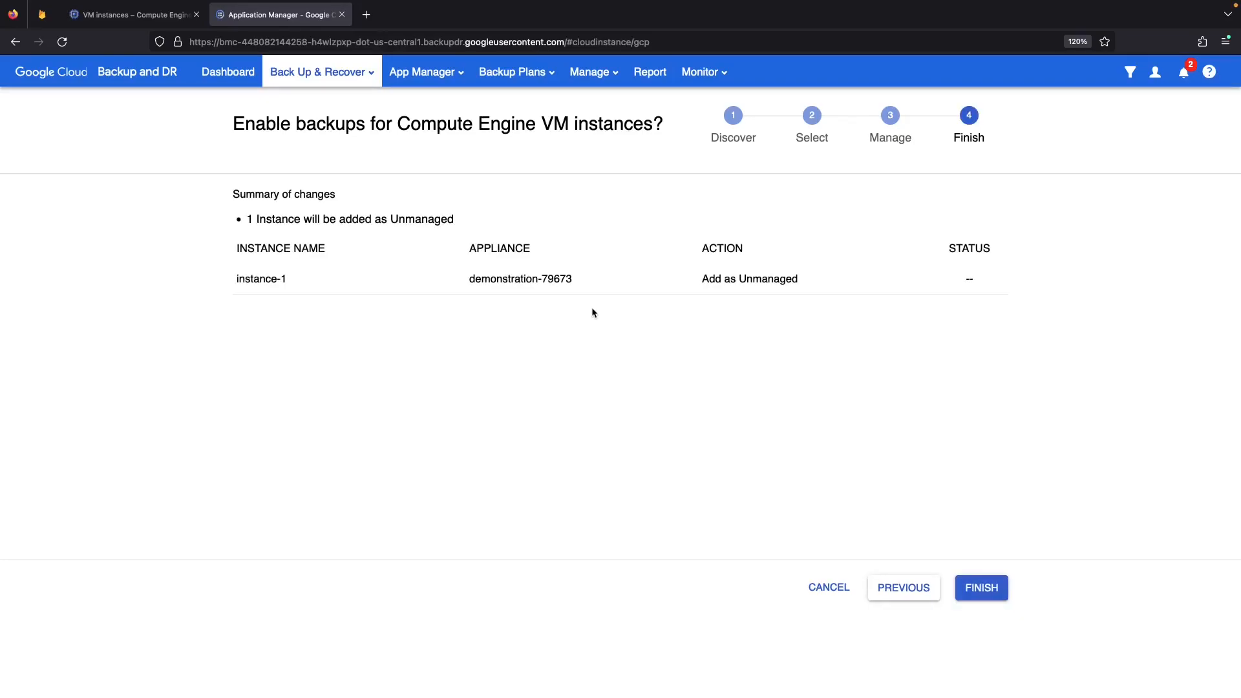
click(985, 585)
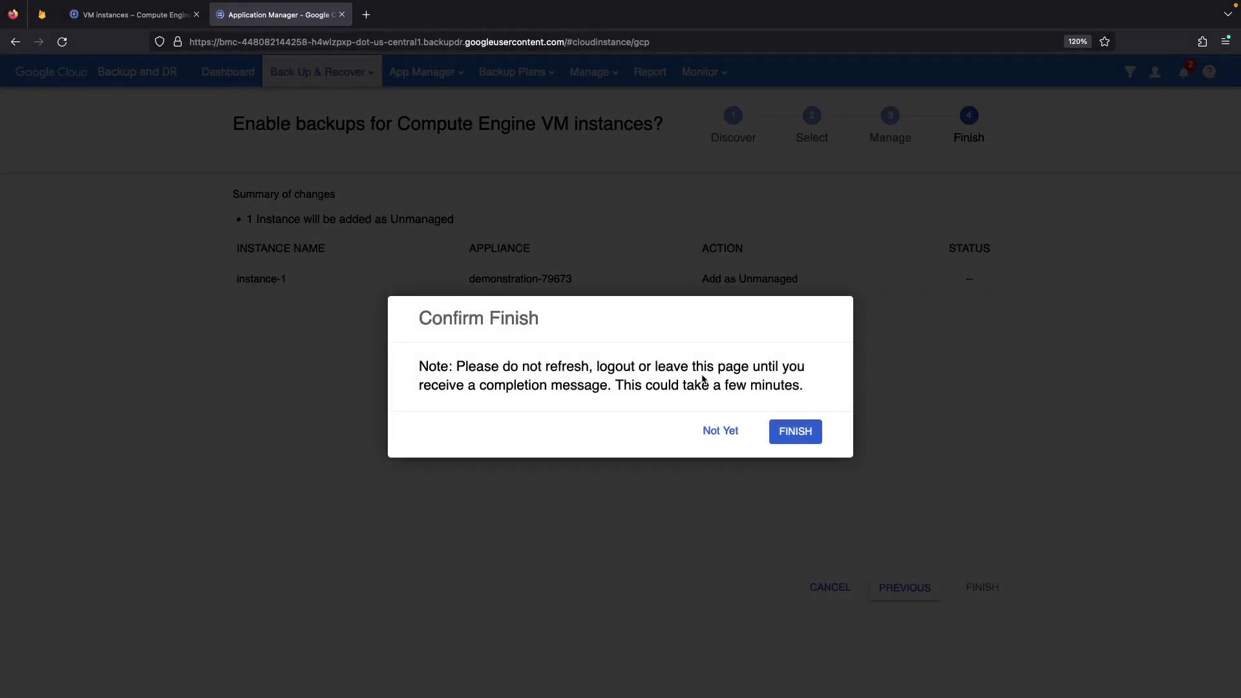
click(782, 424)
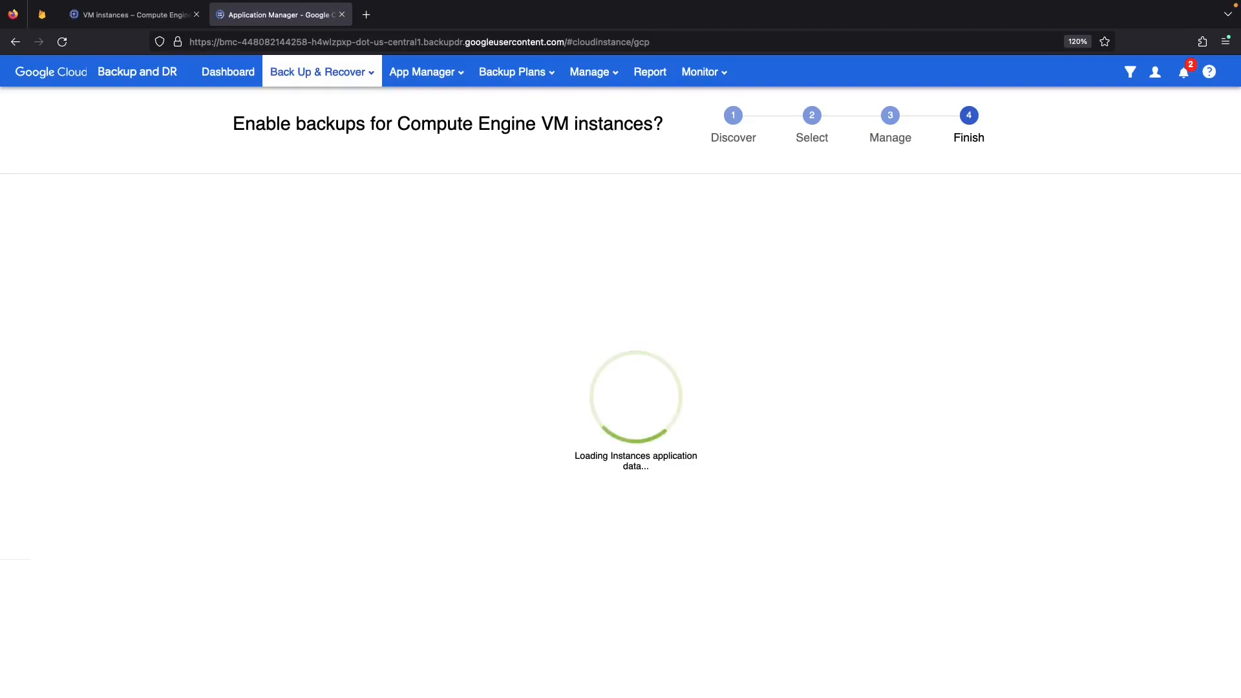
key(ctrl+plus)
key(ctrl+plus)
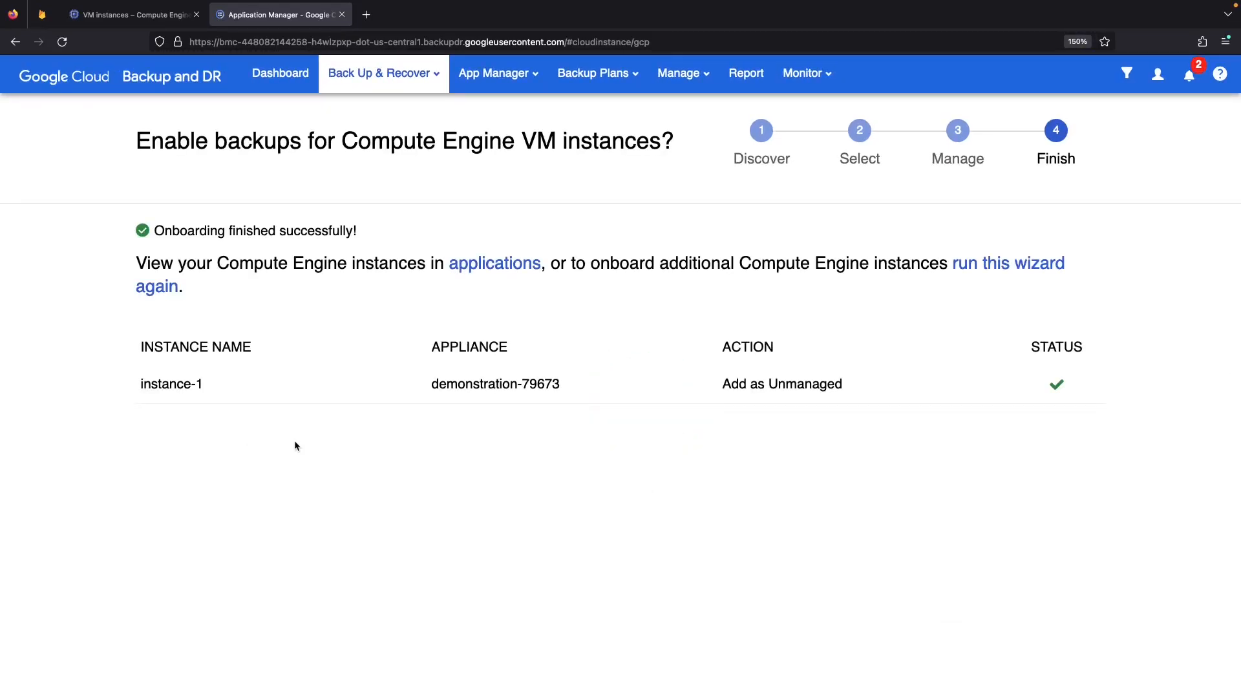
click(498, 270)
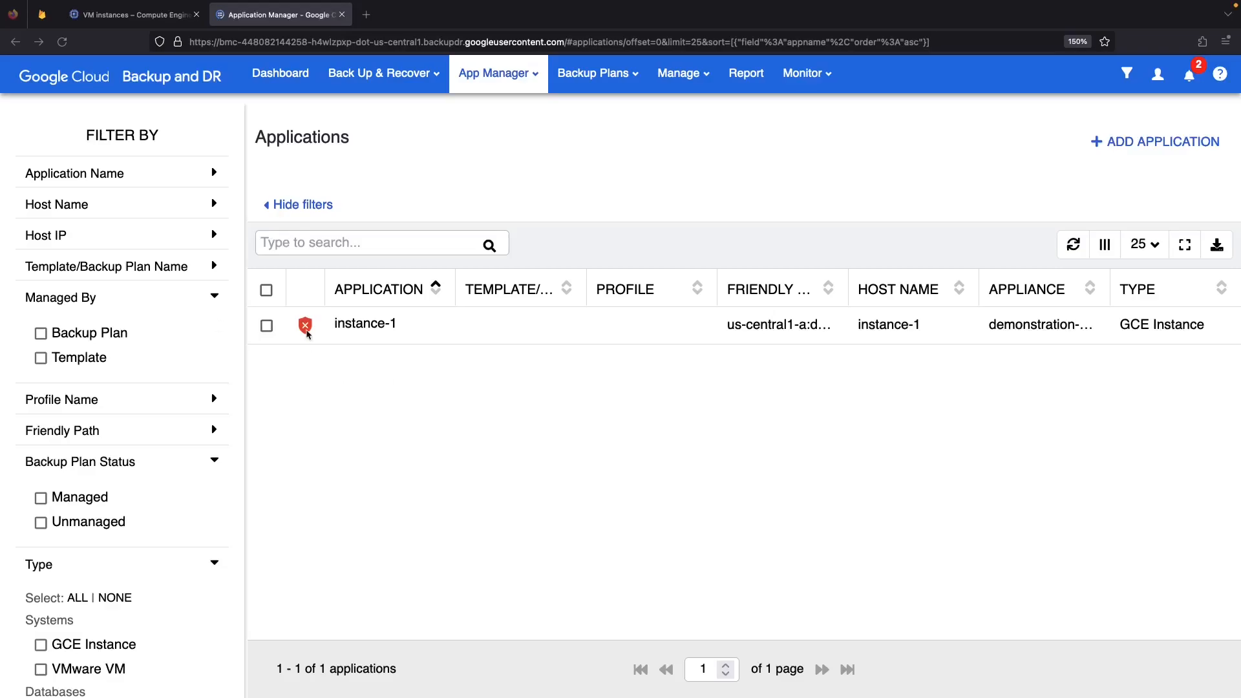
Open the backup plan templates and start a new template named demonstration.
click(607, 77)
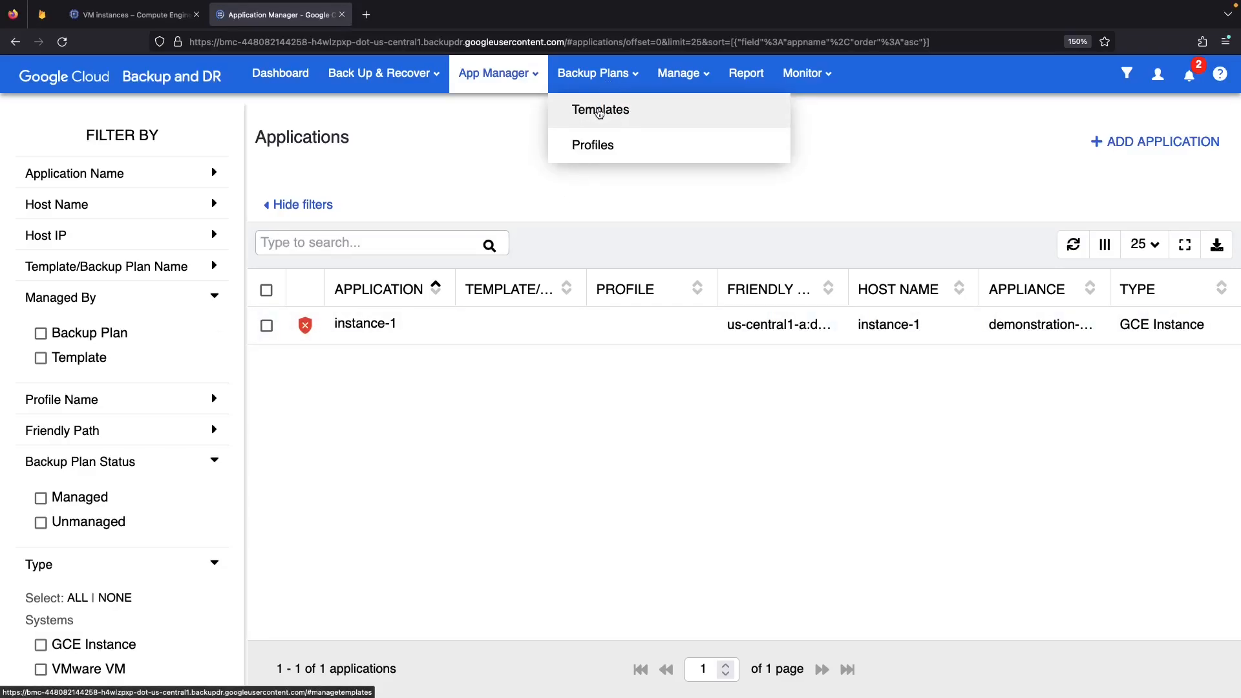
click(599, 112)
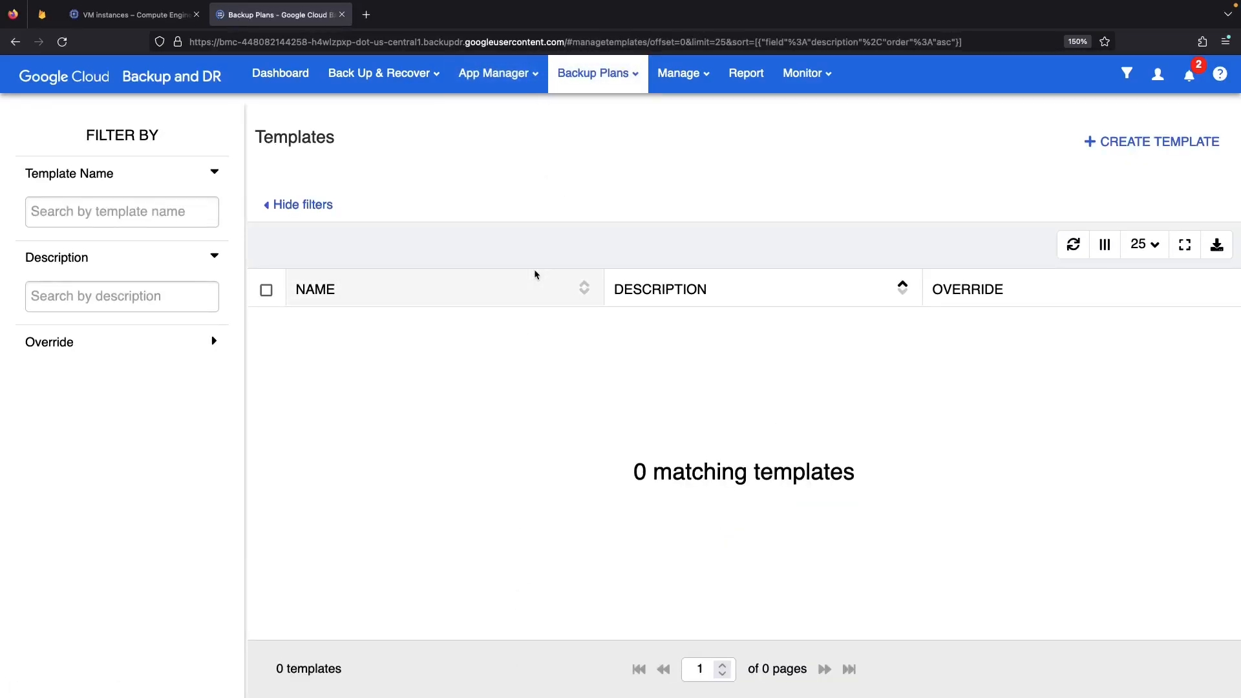
click(1144, 142)
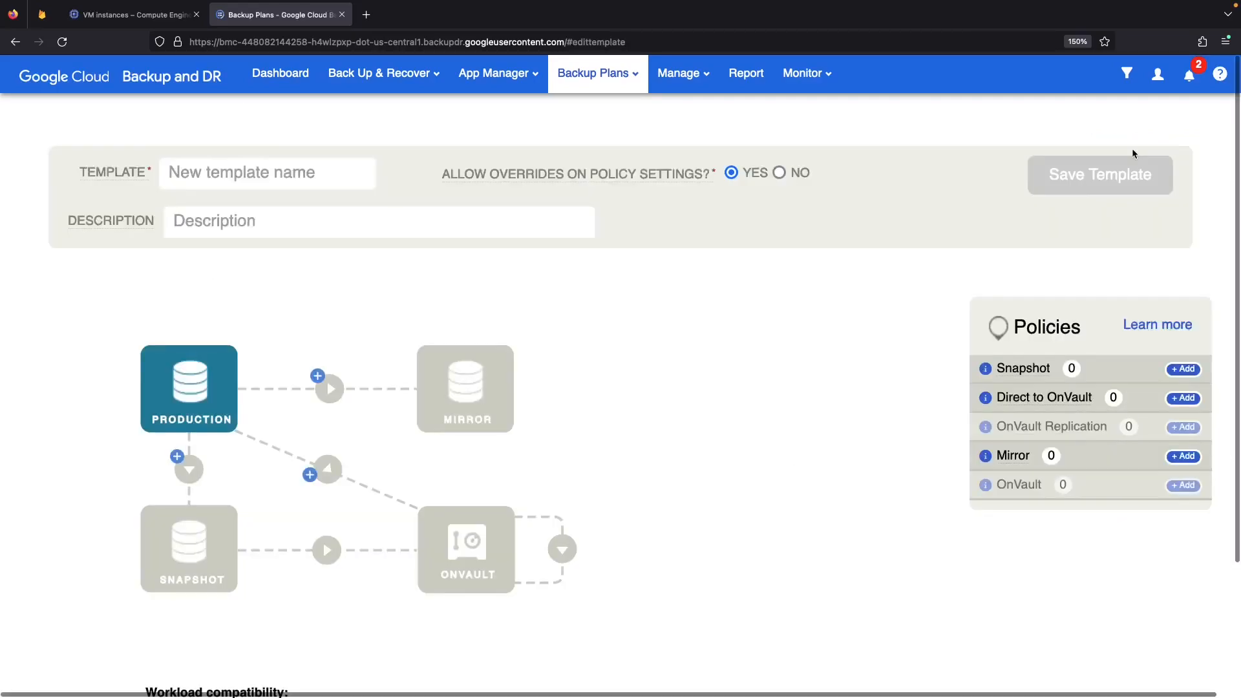
click(347, 184)
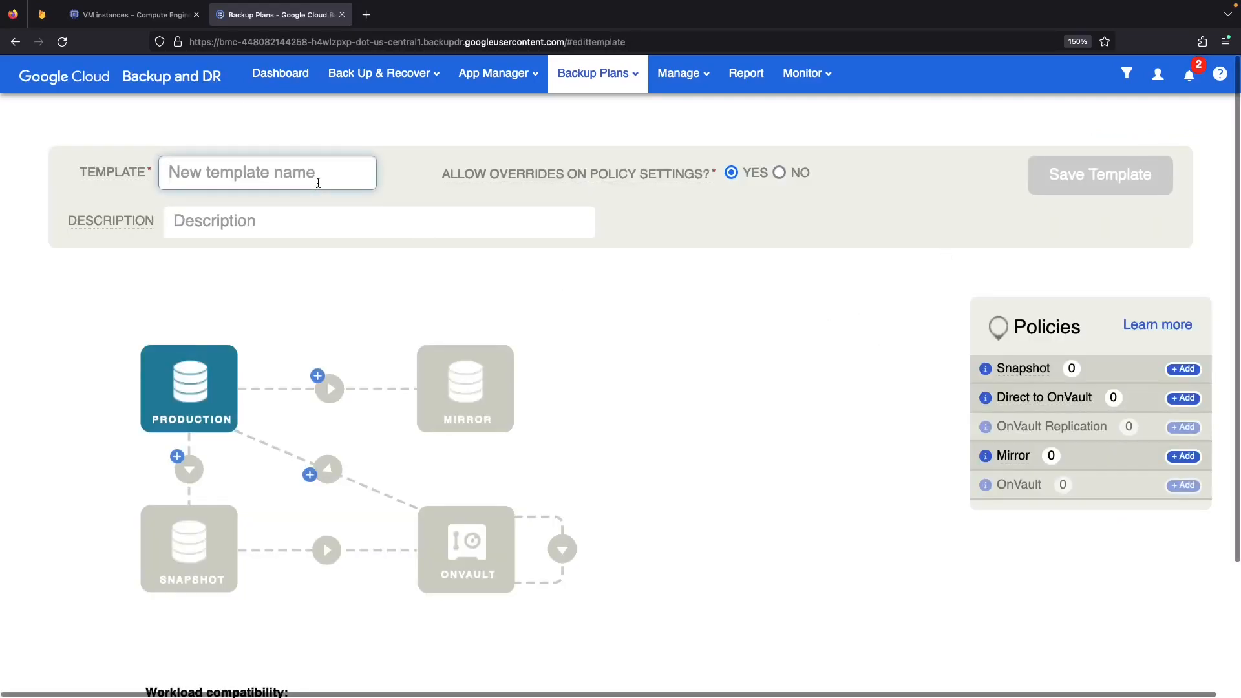
text(demonstration)
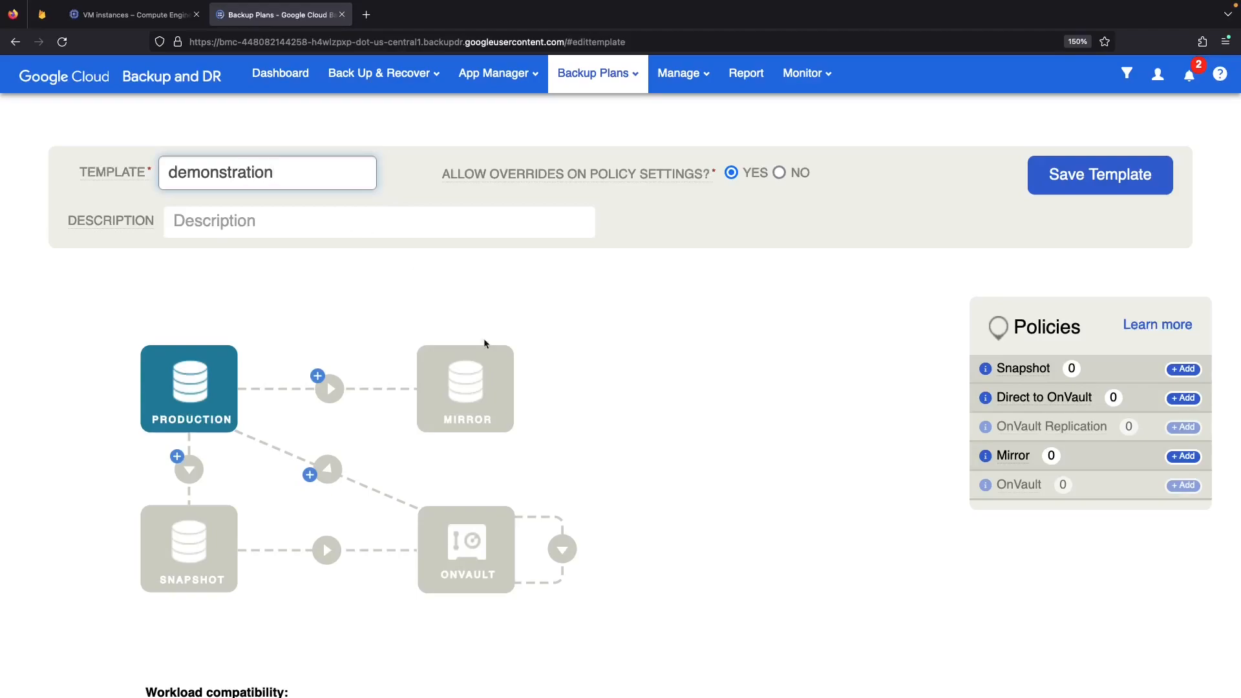
Try to show the workload compatibility details and to save the demonstration template without a policy.
scroll(491, 355, down, 3)
scroll(504, 471, down, 1)
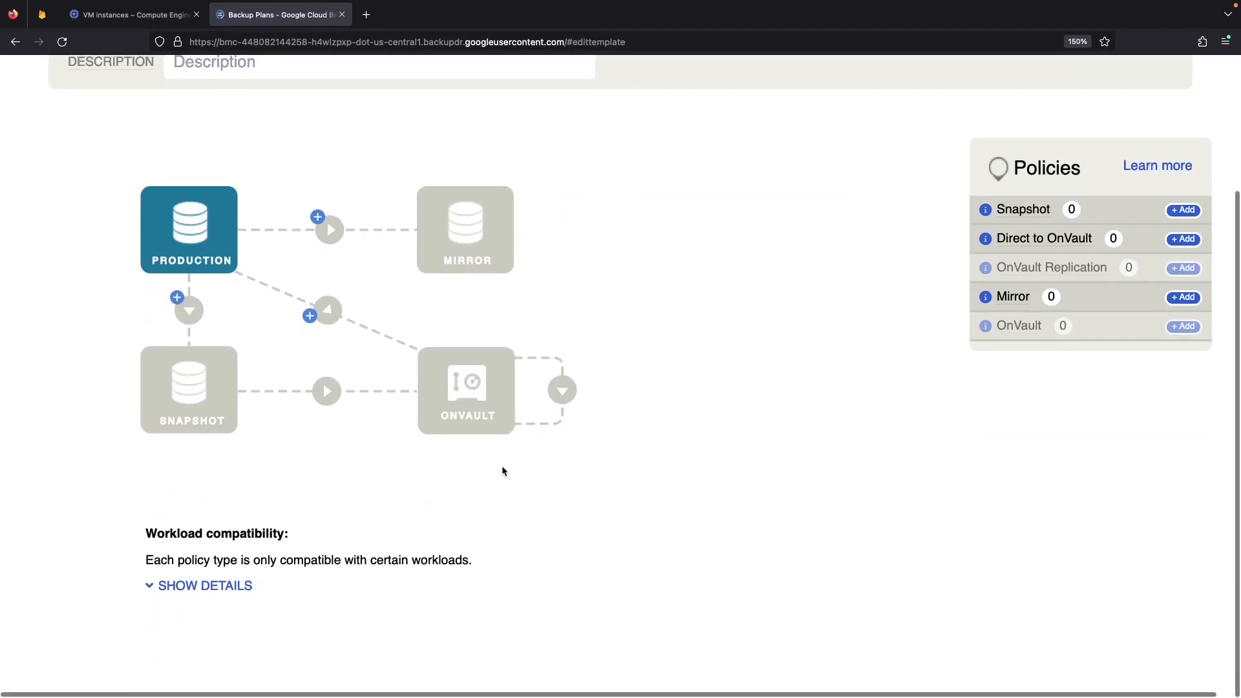
click(206, 586)
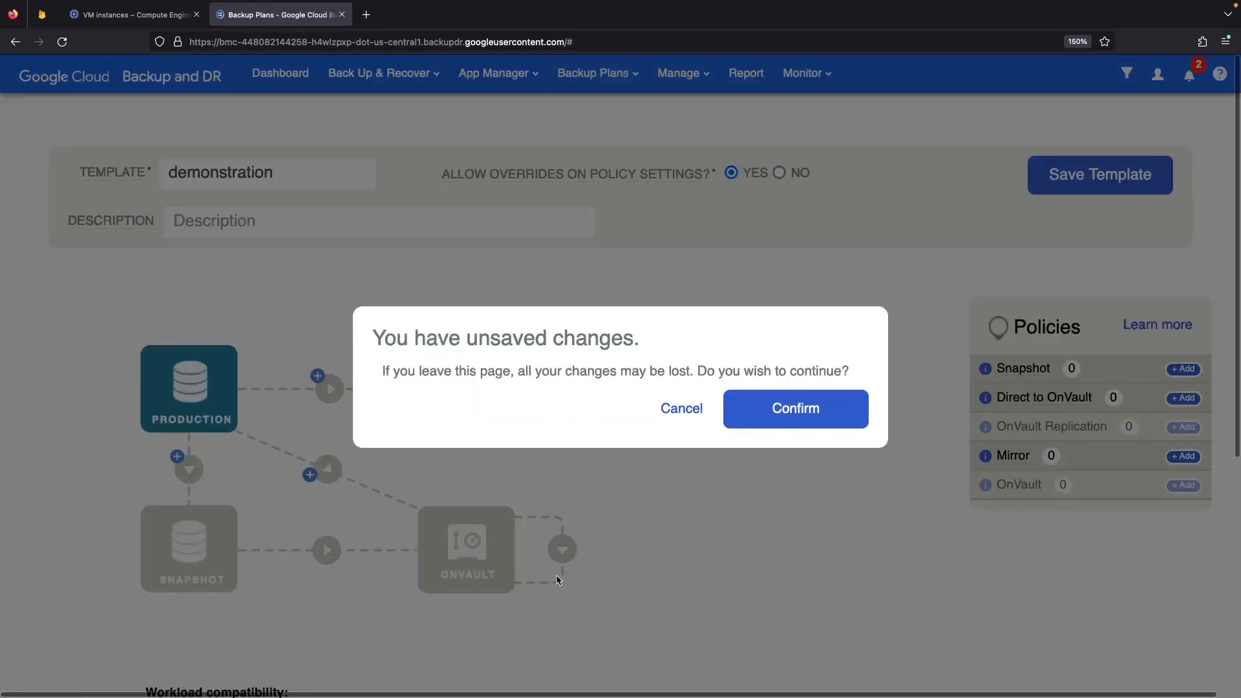
click(682, 411)
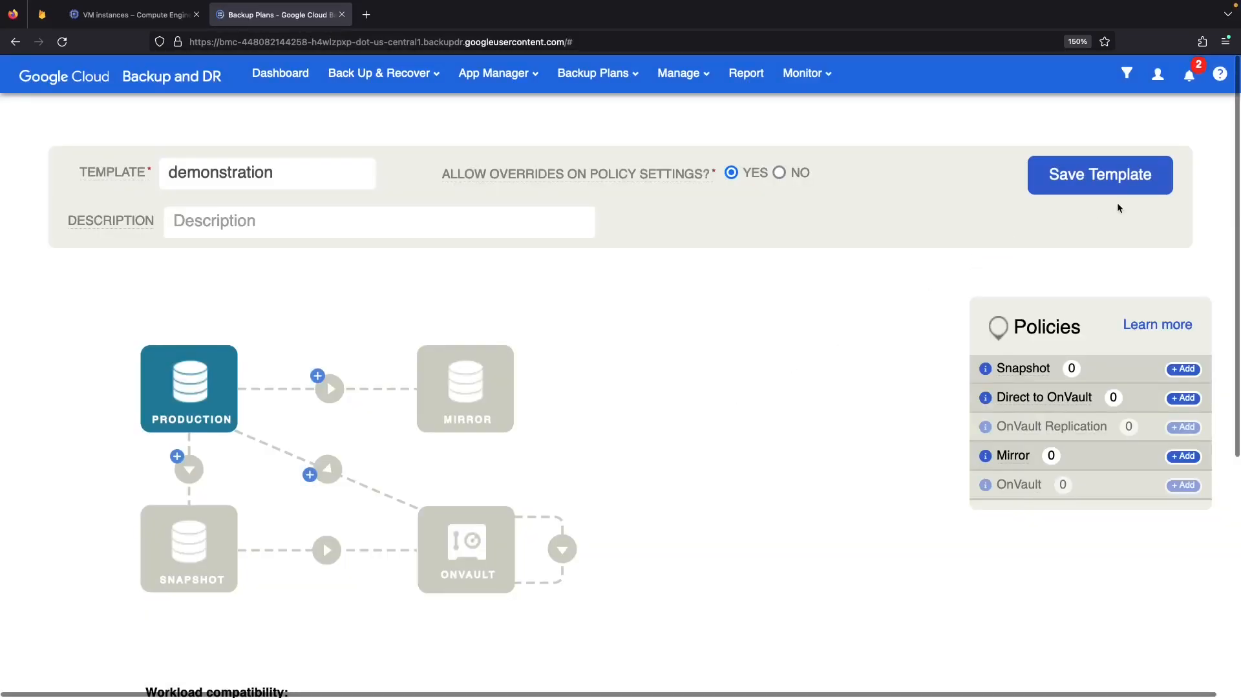
click(1104, 189)
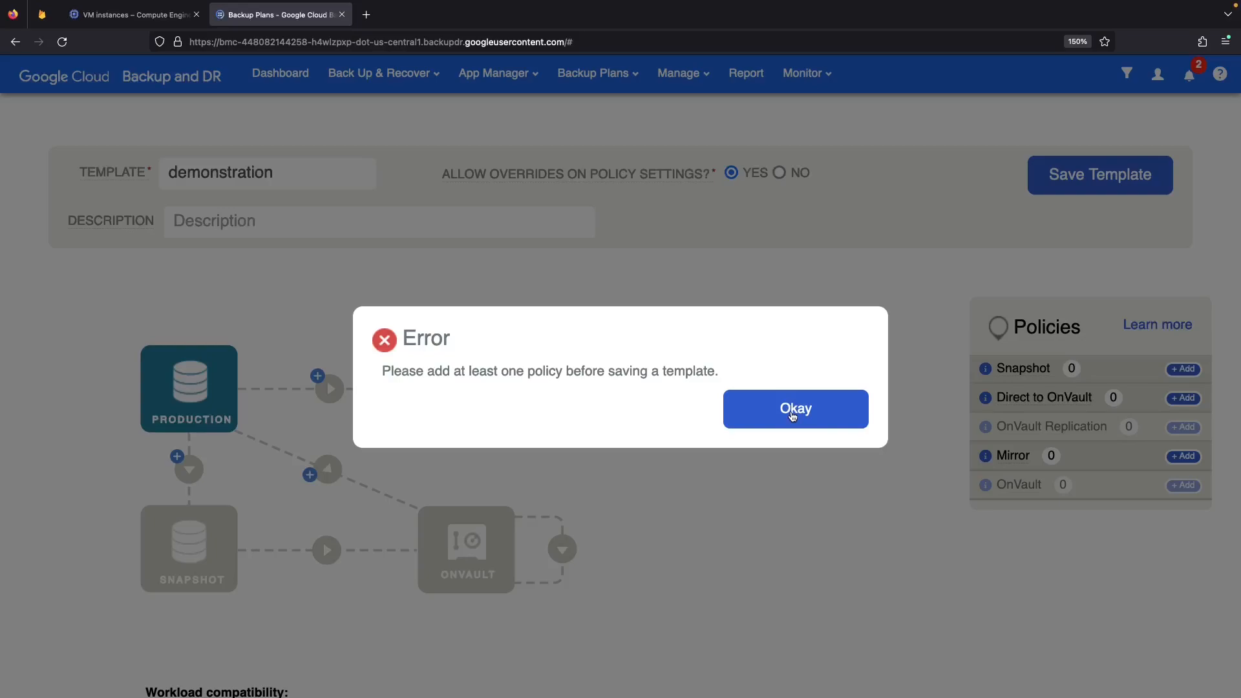
click(793, 416)
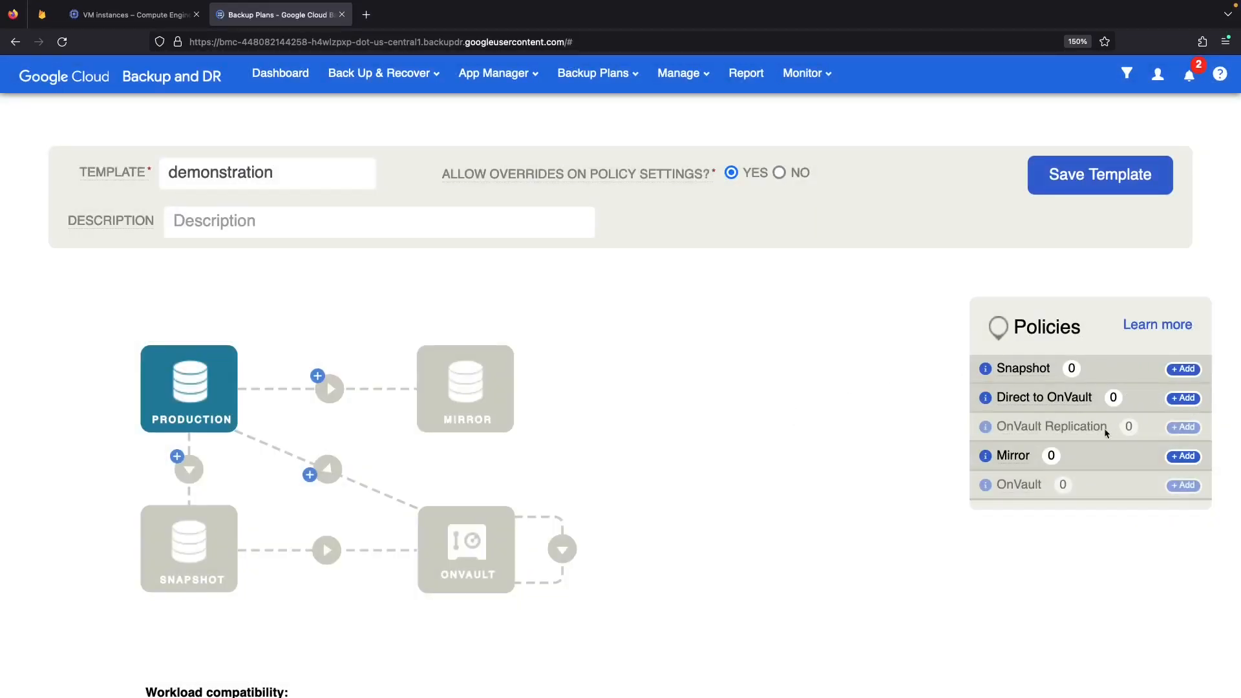
Add a windowed Snapshot policy named snapshot to the demonstration template, retained for 3 days.
click(1182, 369)
click(592, 262)
text(snapshot)
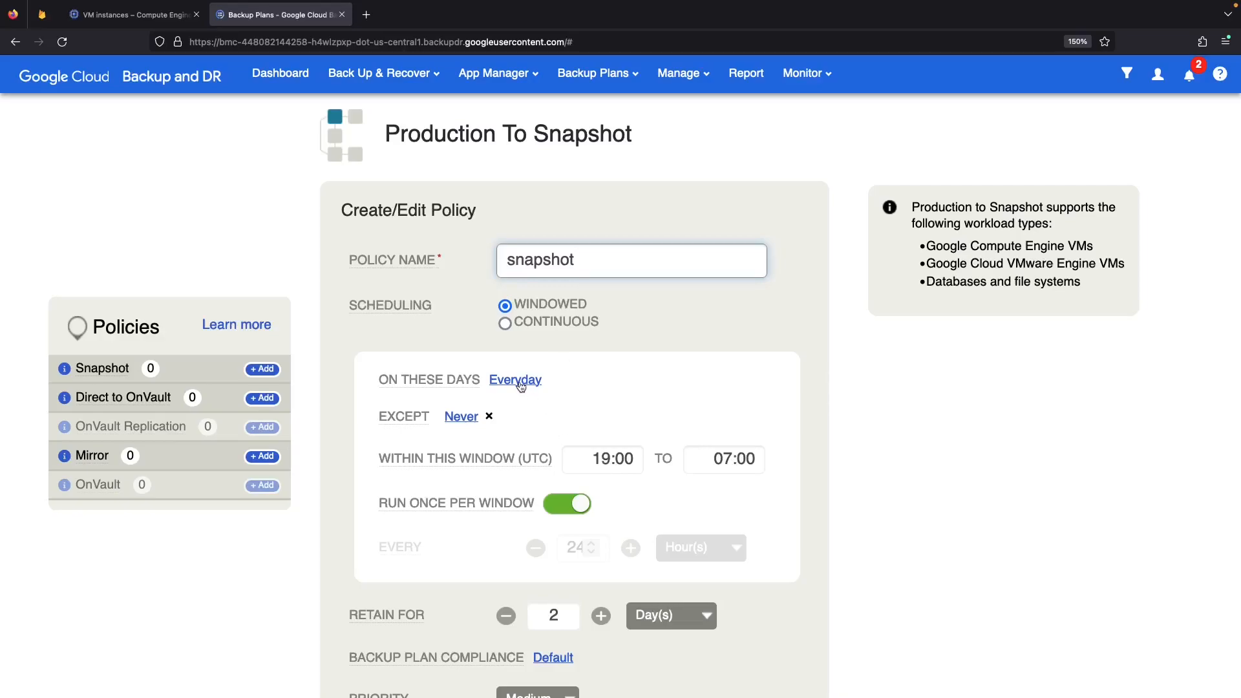
scroll(565, 396, down, 1)
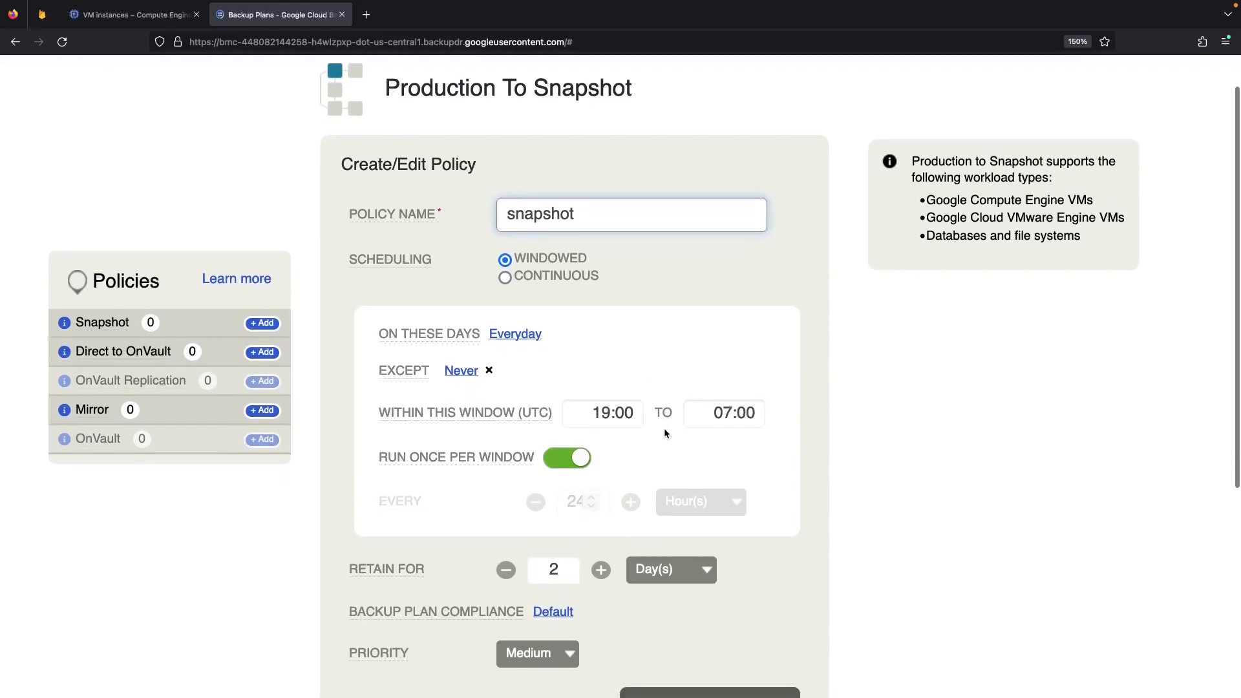
scroll(680, 388, down, 1)
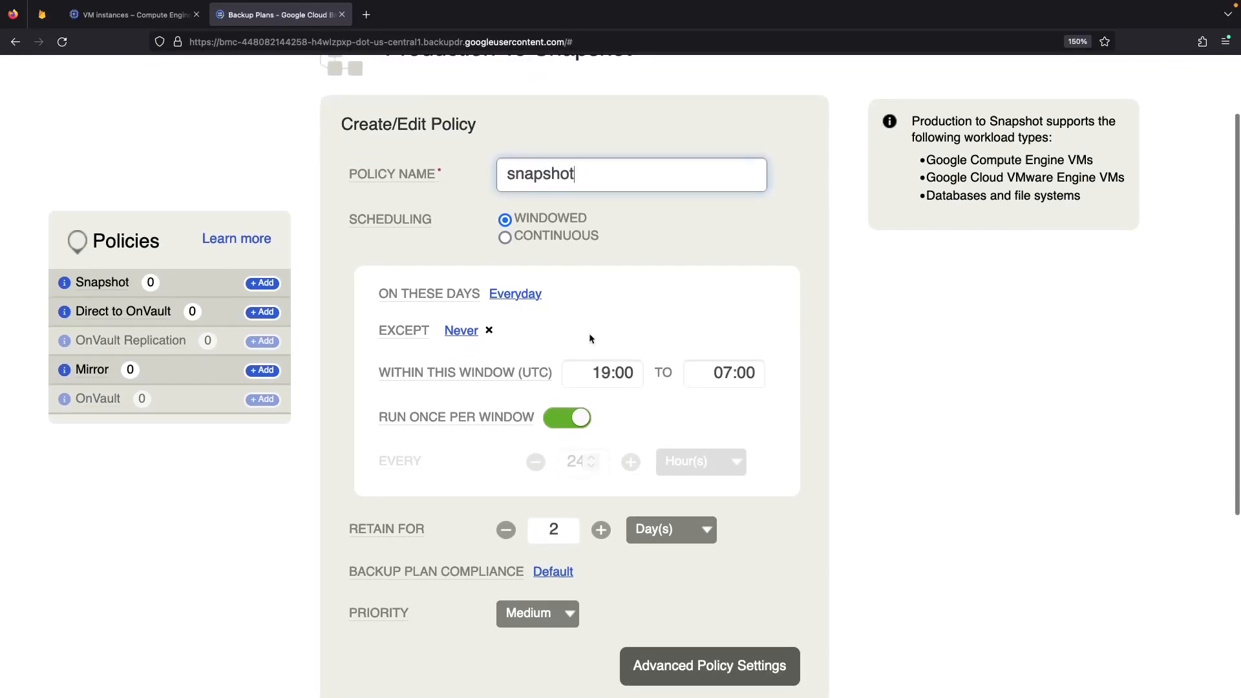
click(595, 532)
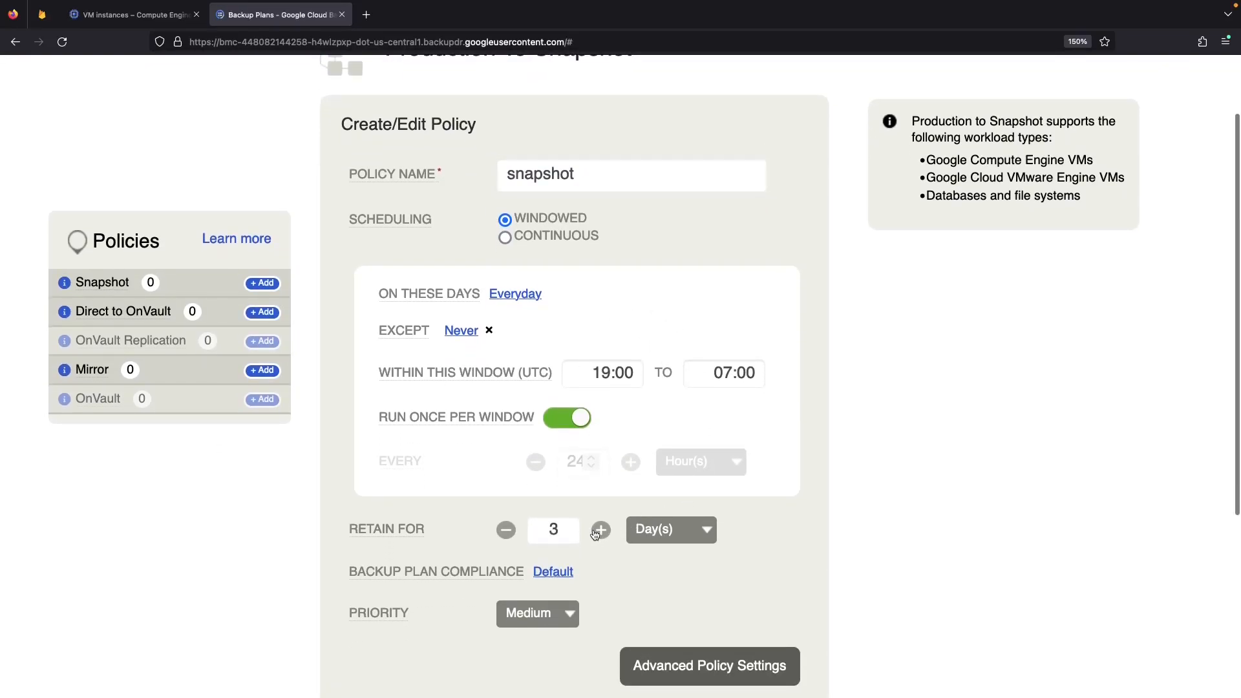
scroll(652, 506, down, 2)
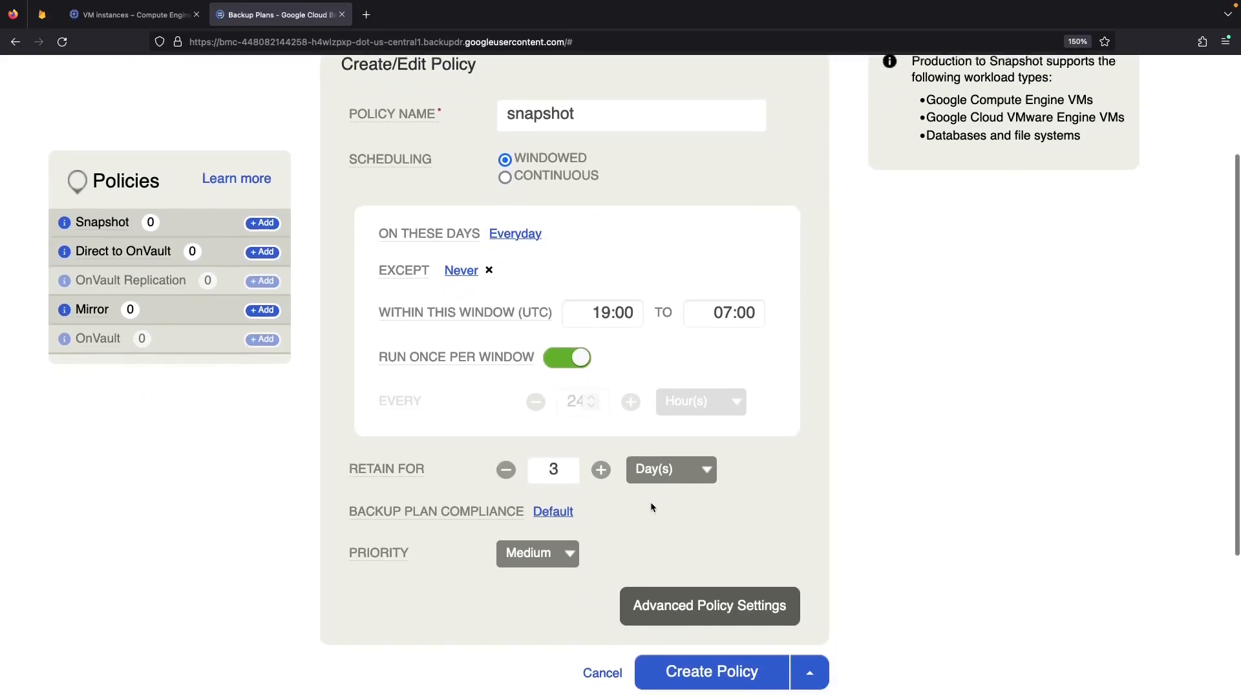
scroll(652, 506, up, 2)
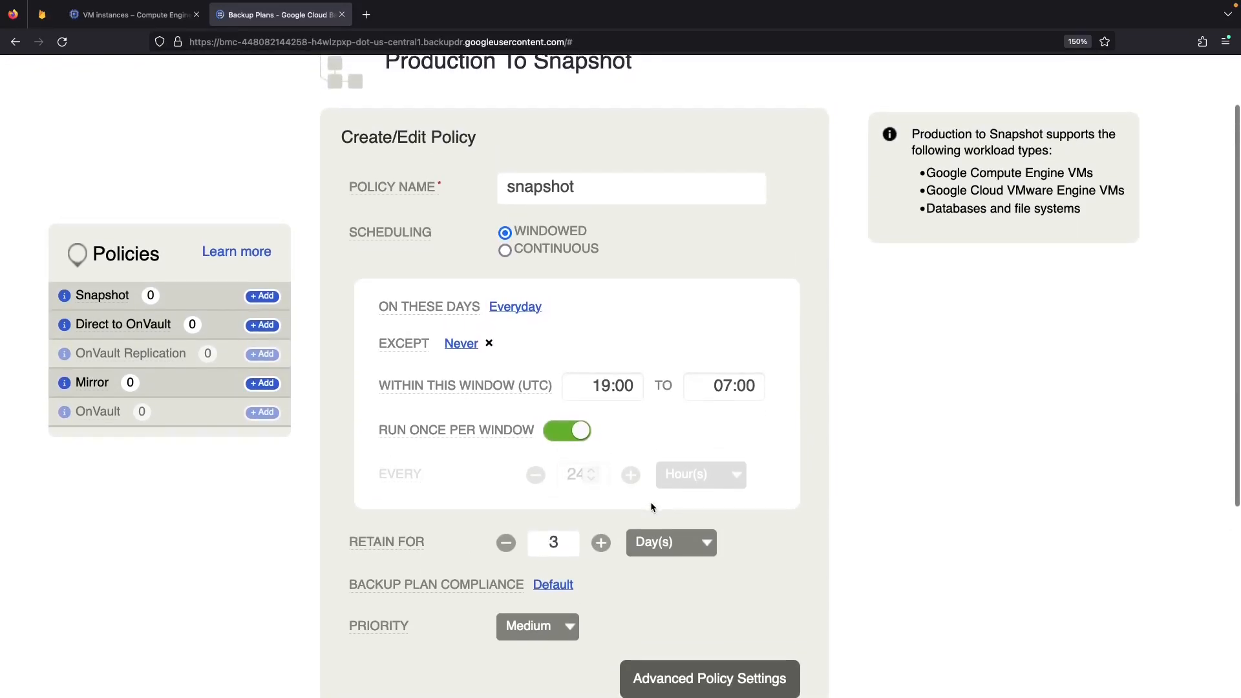
scroll(651, 504, down, 2)
click(695, 640)
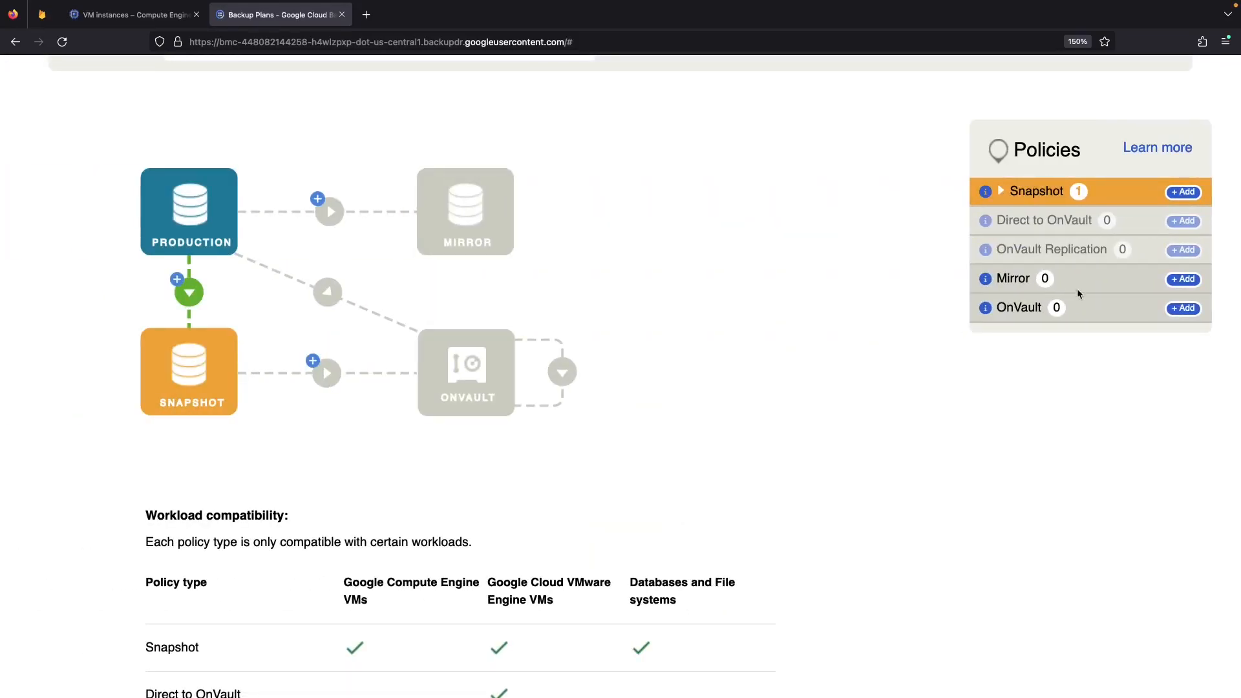
Add a Mirror policy named mirror to the demonstration template, keeping only the most recent remote image.
scroll(1126, 292, down, 1)
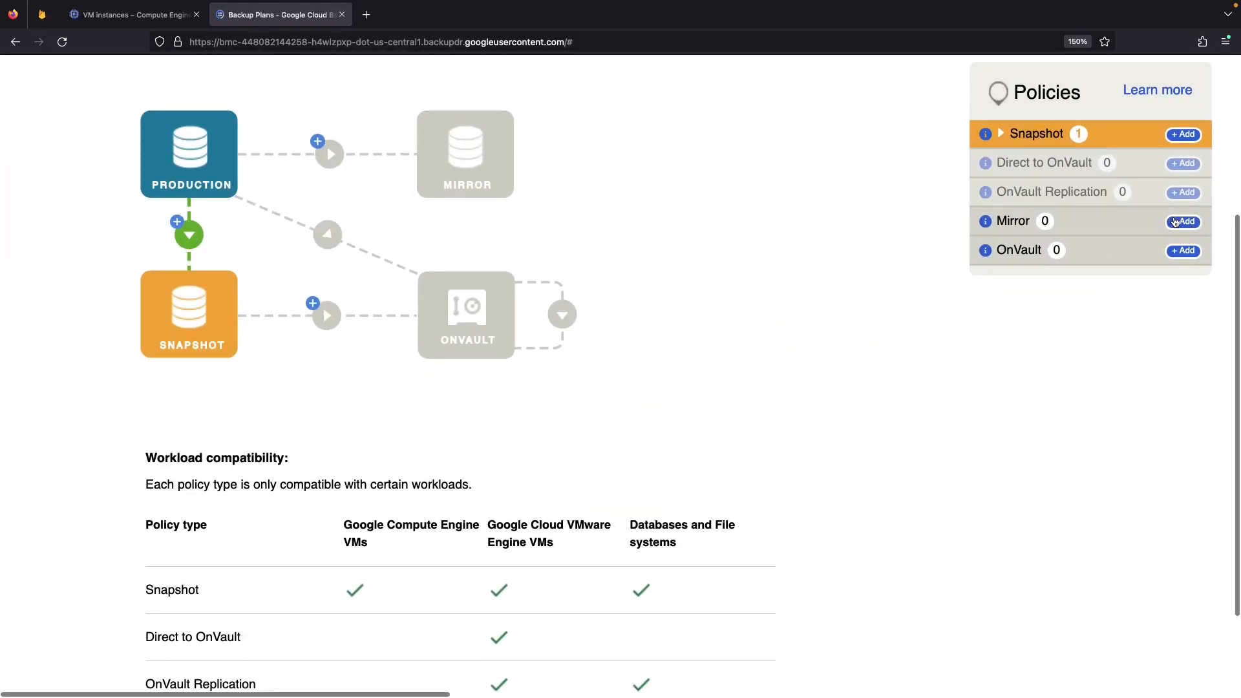
click(1182, 222)
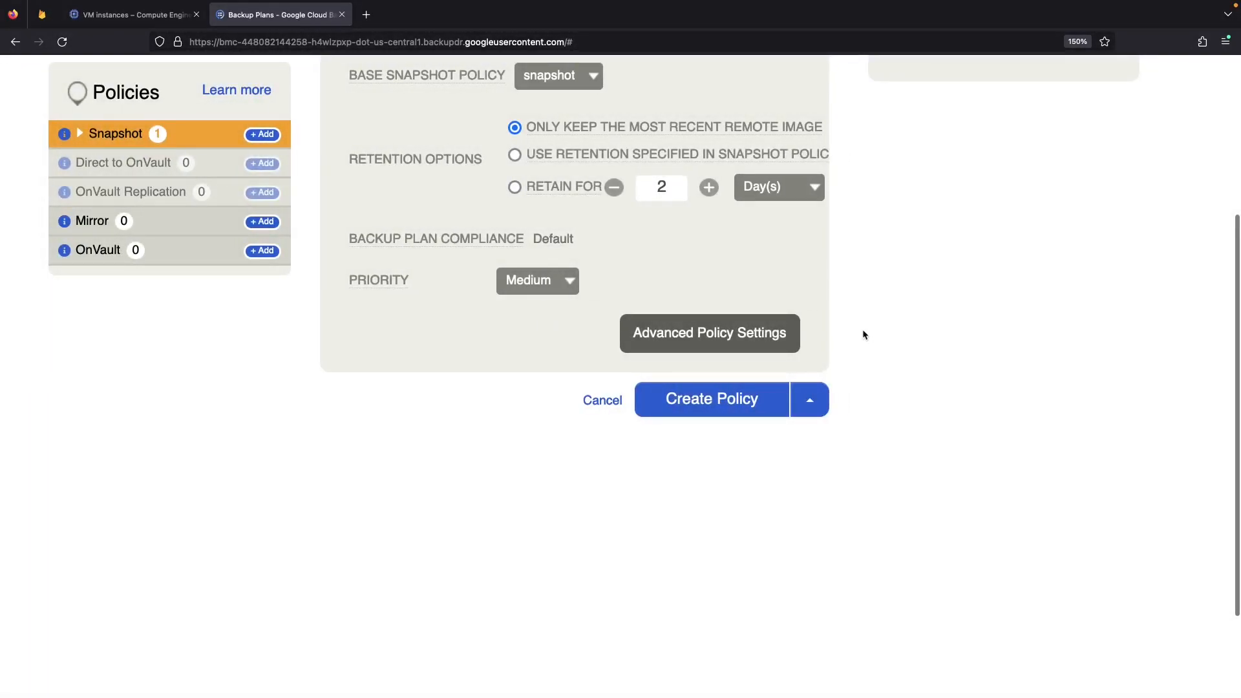
text(mirror)
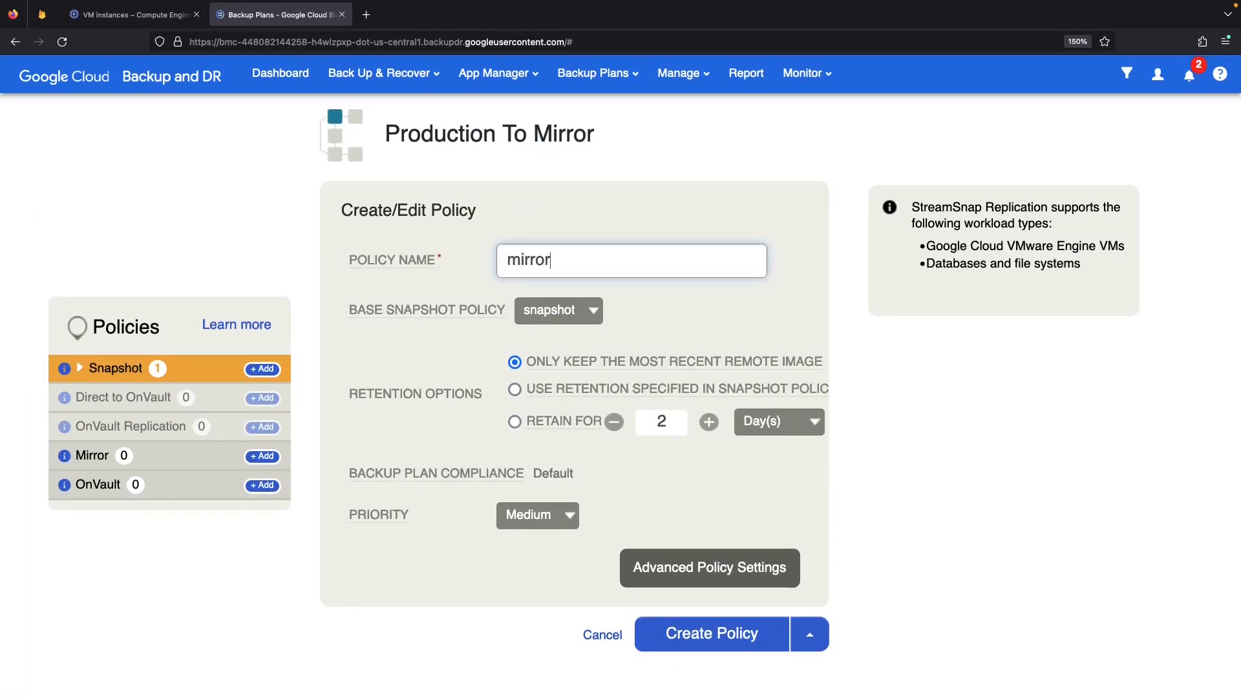
scroll(755, 344, down, 1)
scroll(725, 384, right, 1)
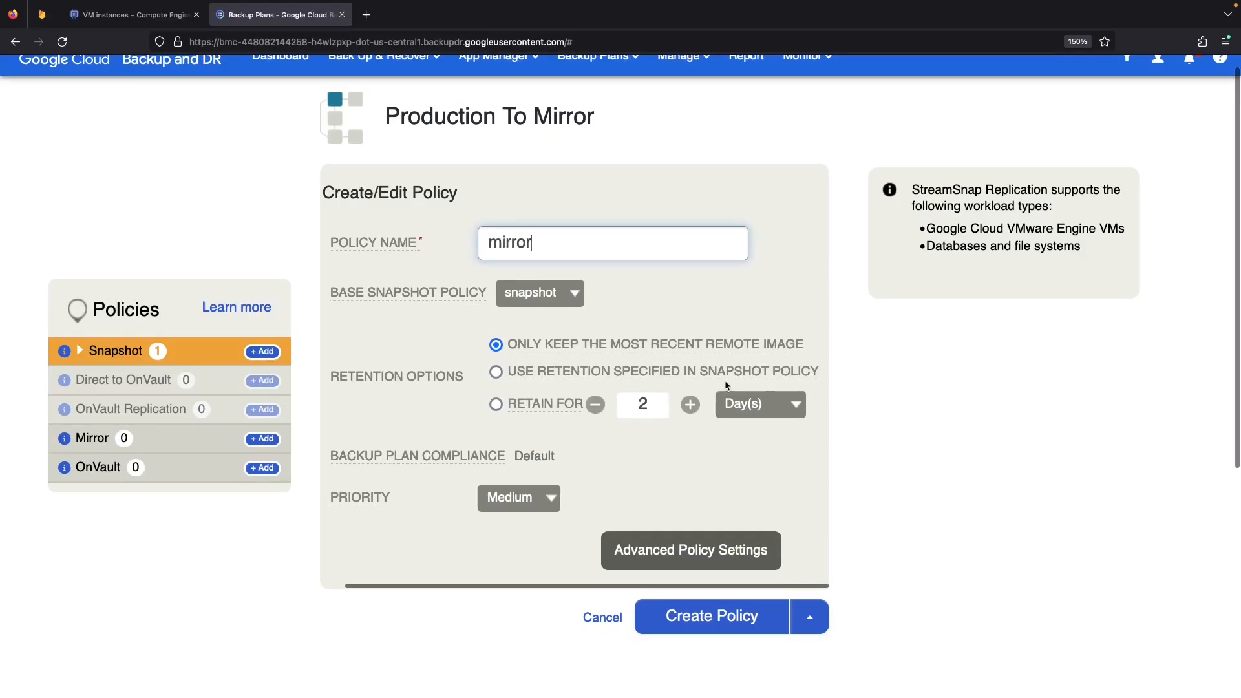
scroll(712, 433, down, 1)
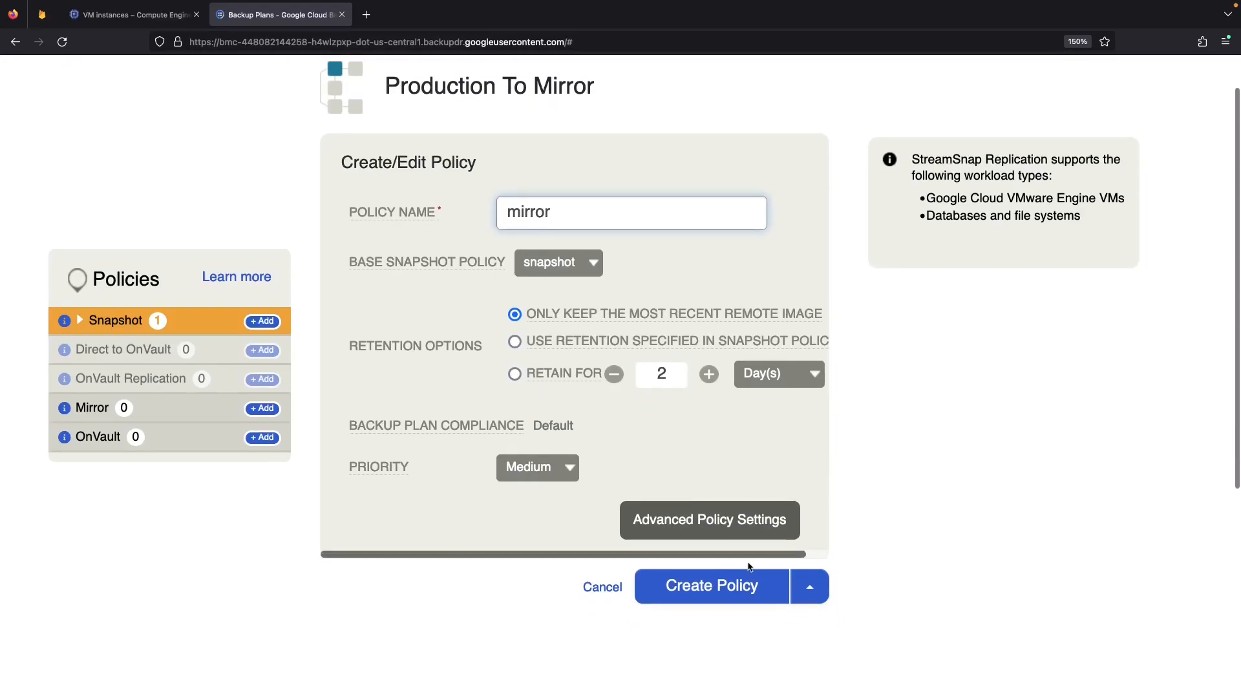
click(741, 593)
Review the snapshot policy's details and add an OnVault policy named onvault with OnVault Pool 1 as the target pool.
scroll(1034, 452, down, 1)
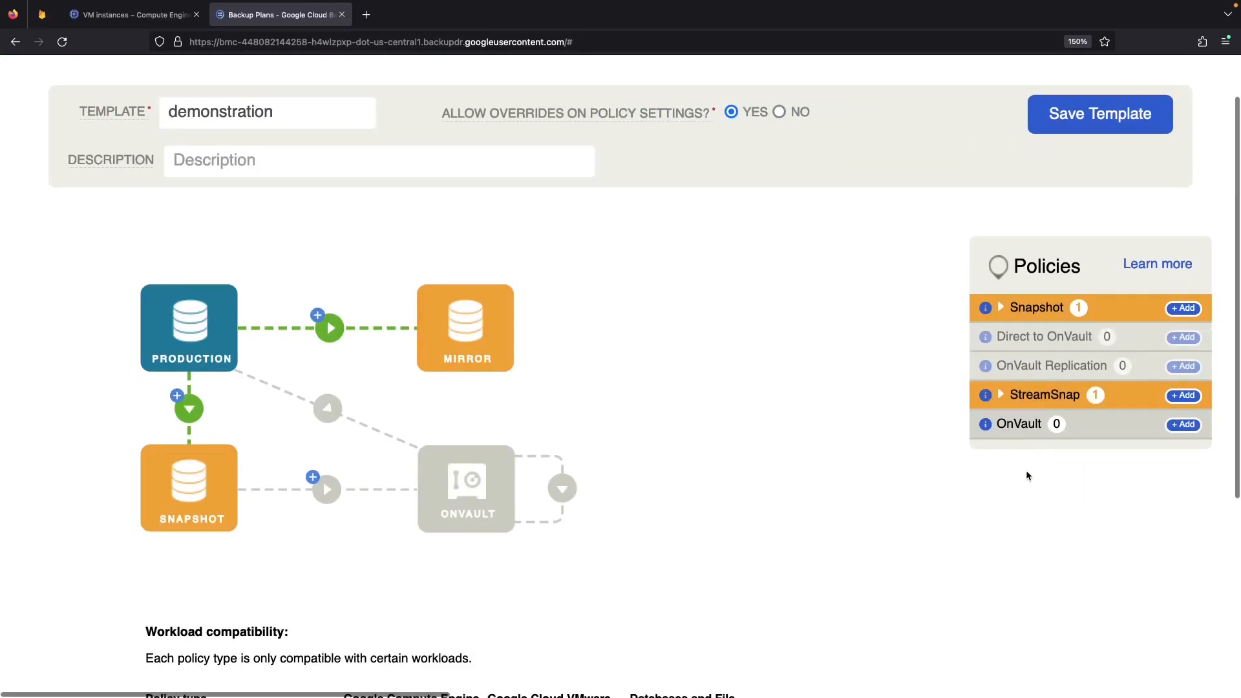
click(1000, 395)
click(1000, 308)
scroll(1099, 491, down, 1)
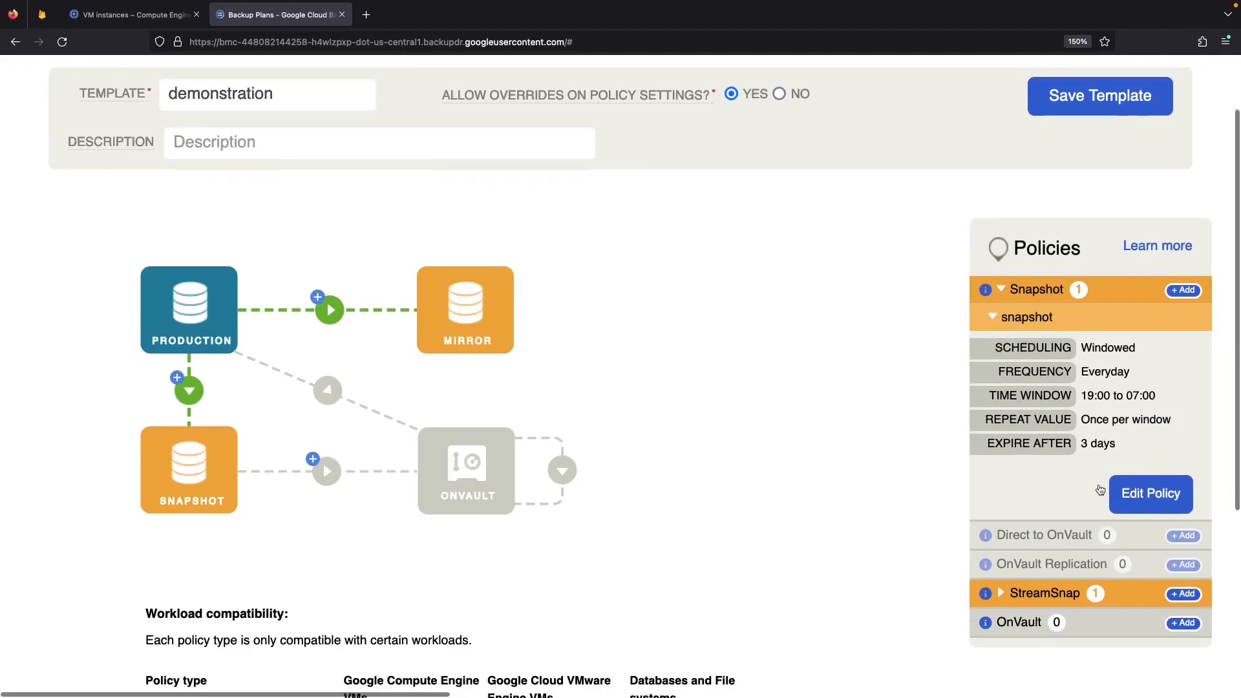
click(992, 316)
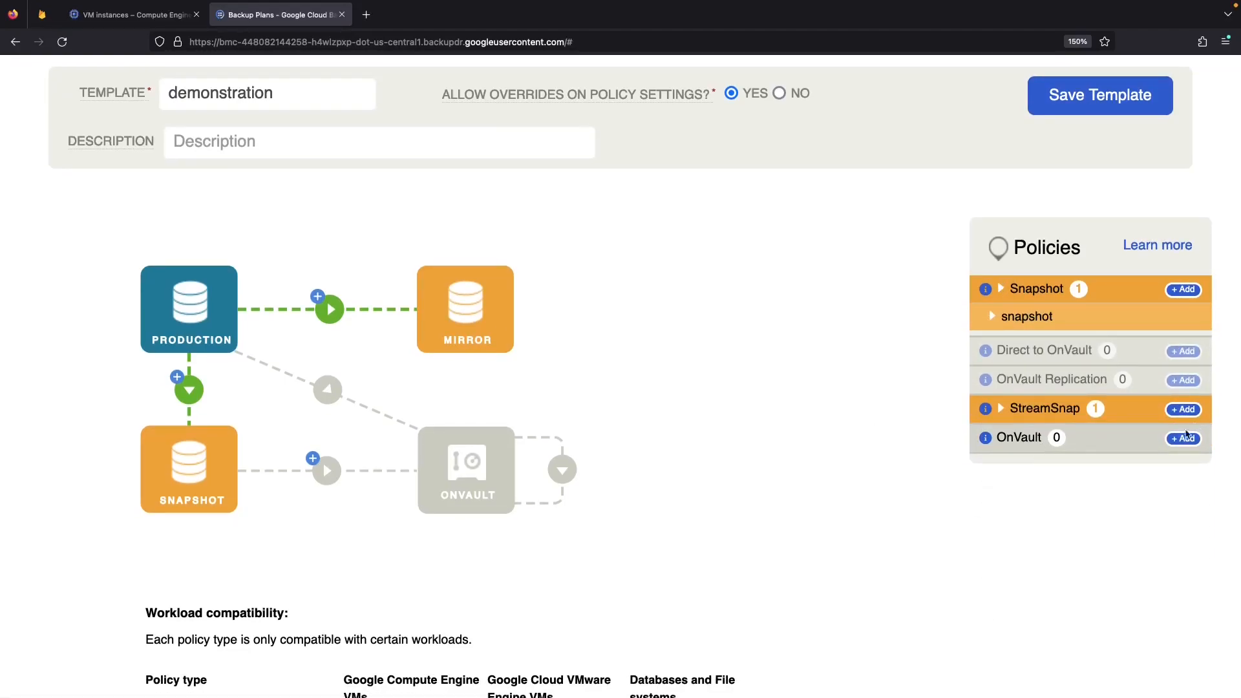
click(1184, 440)
text(onvault)
scroll(697, 306, down, 3)
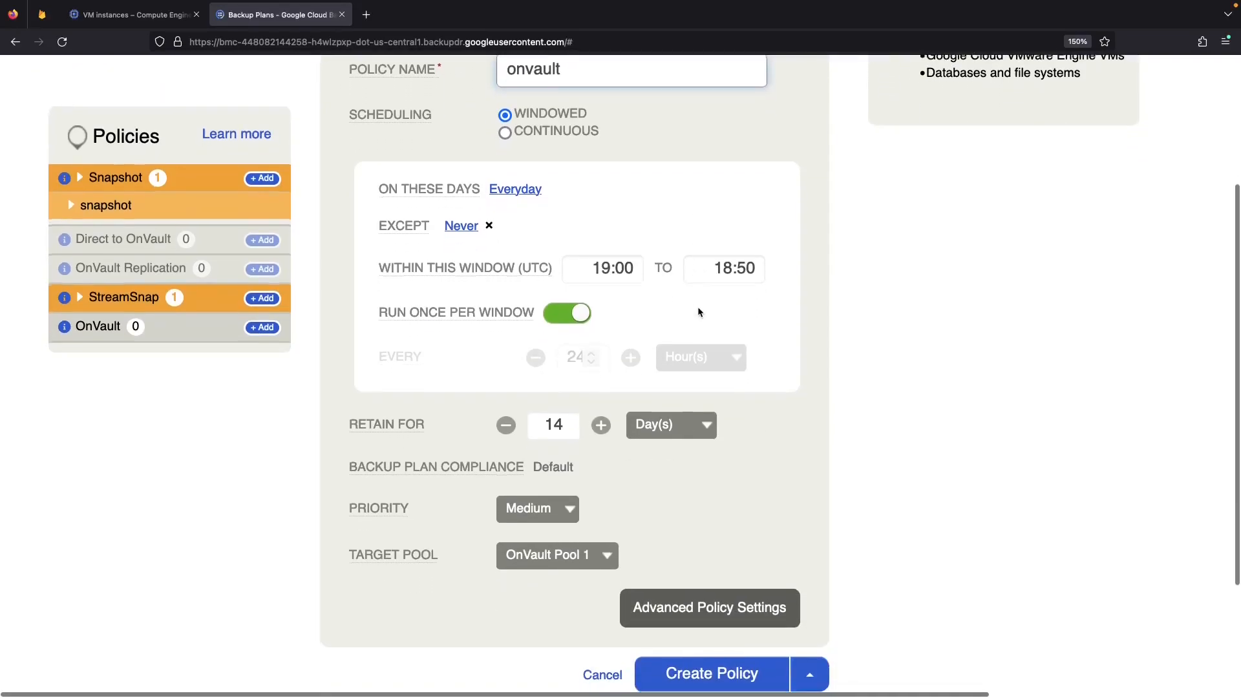
click(582, 466)
click(581, 467)
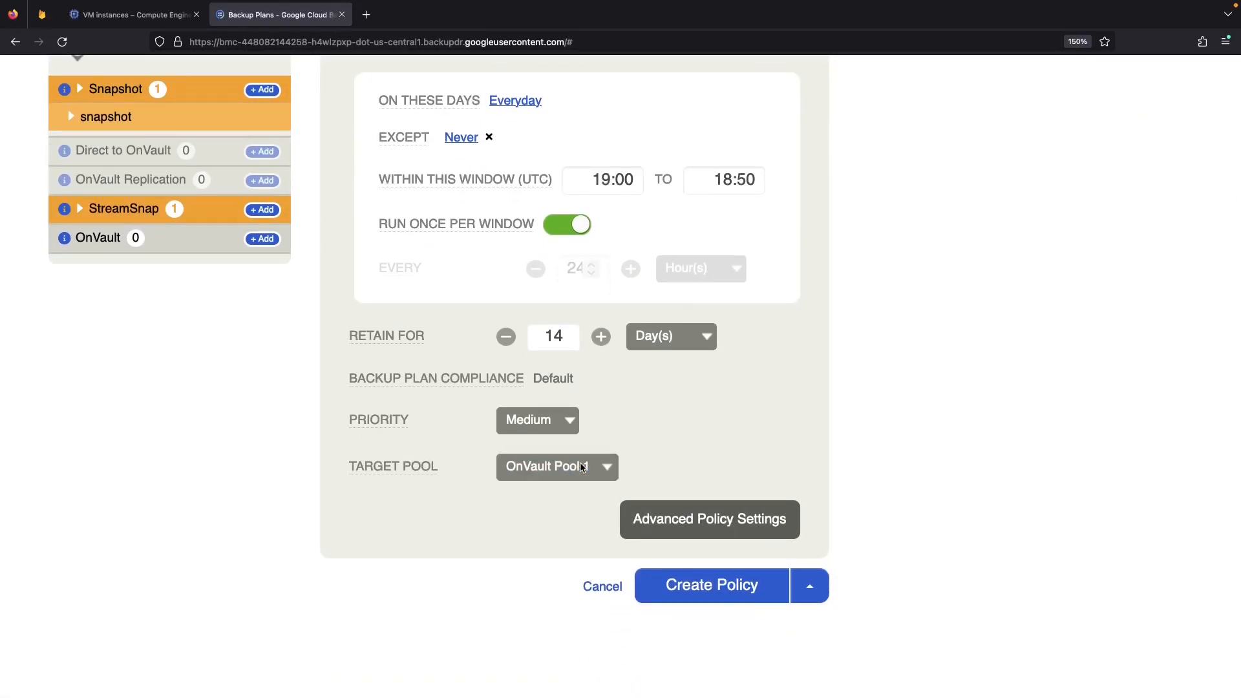
click(730, 584)
Check the template's policy diagram and workload compatibility table, and save the demonstration template.
scroll(686, 414, up, 2)
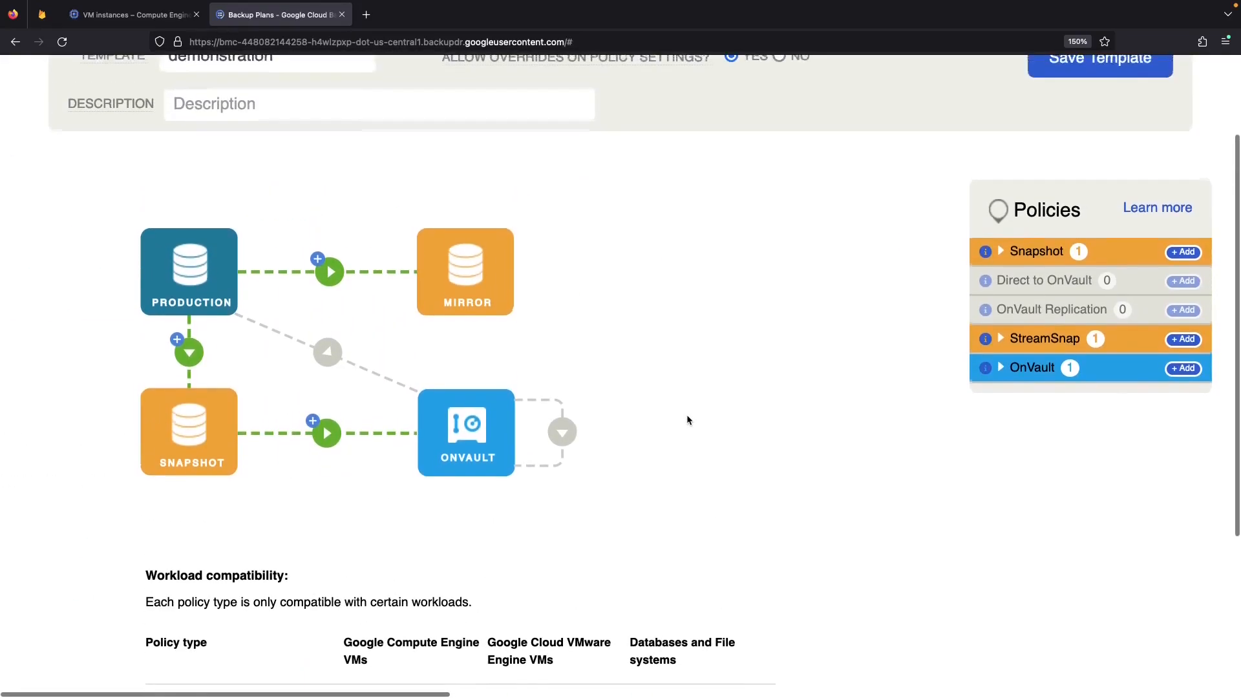
scroll(620, 372, up, 2)
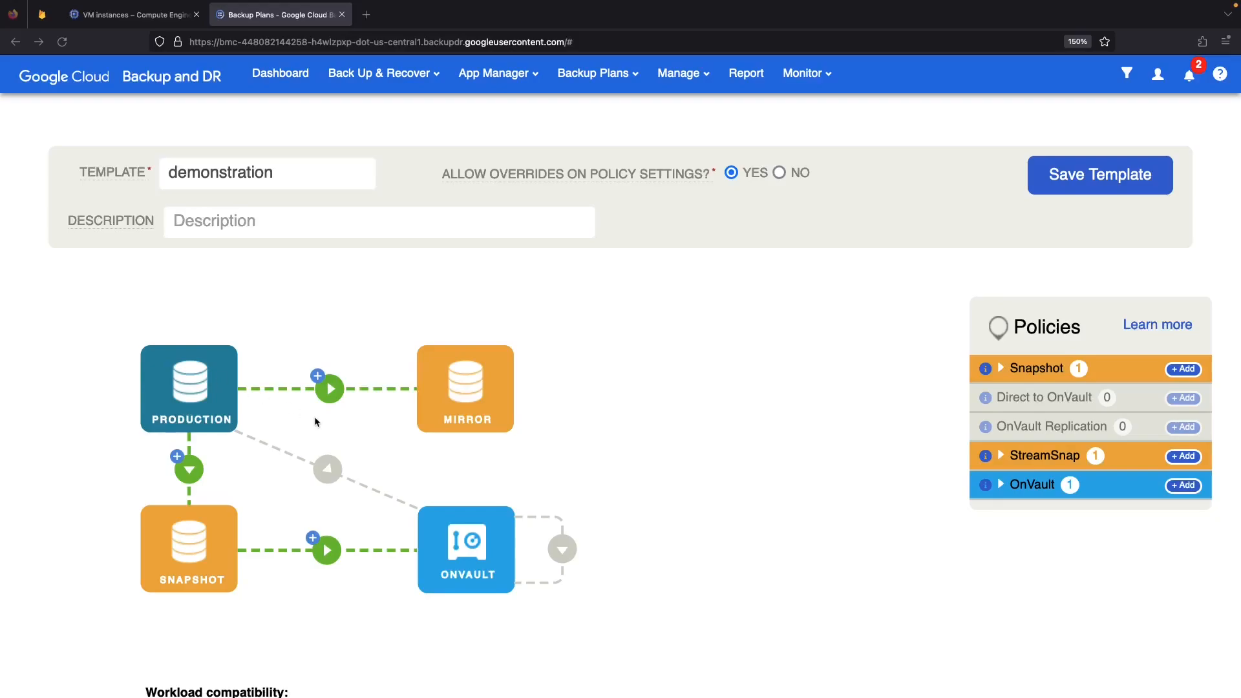
scroll(316, 422, down, 2)
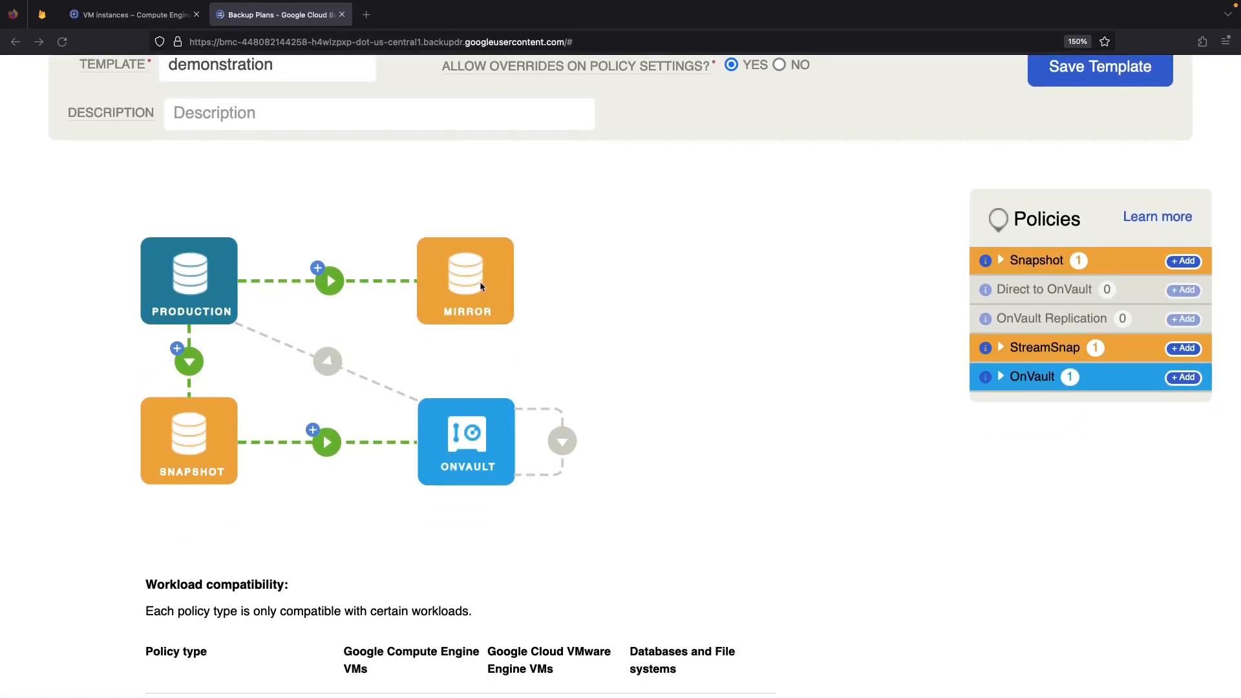
scroll(456, 491, down, 5)
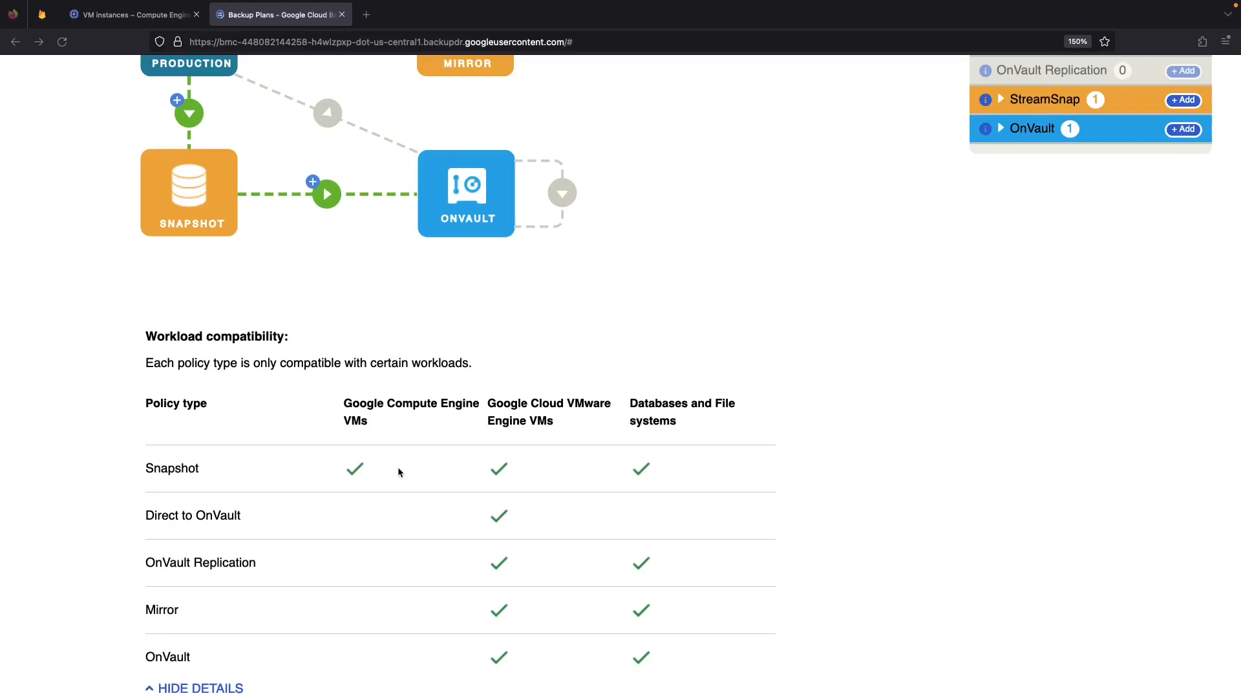
scroll(1077, 181, up, 5)
click(1064, 176)
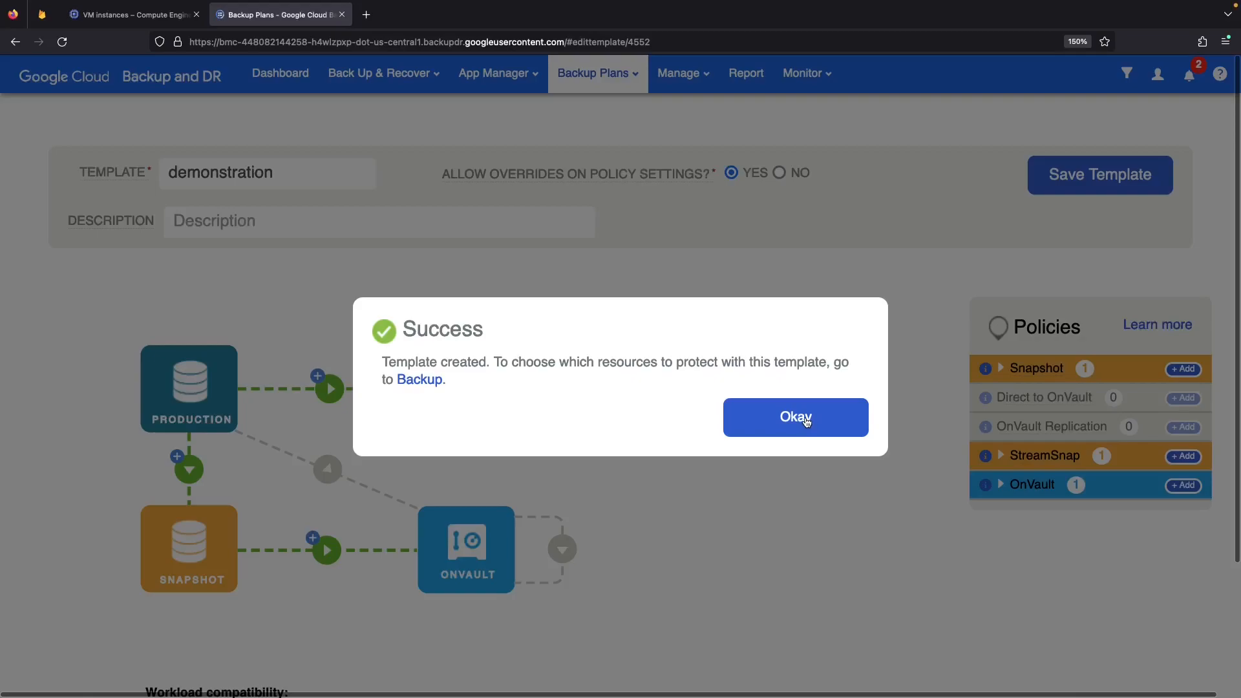
click(807, 418)
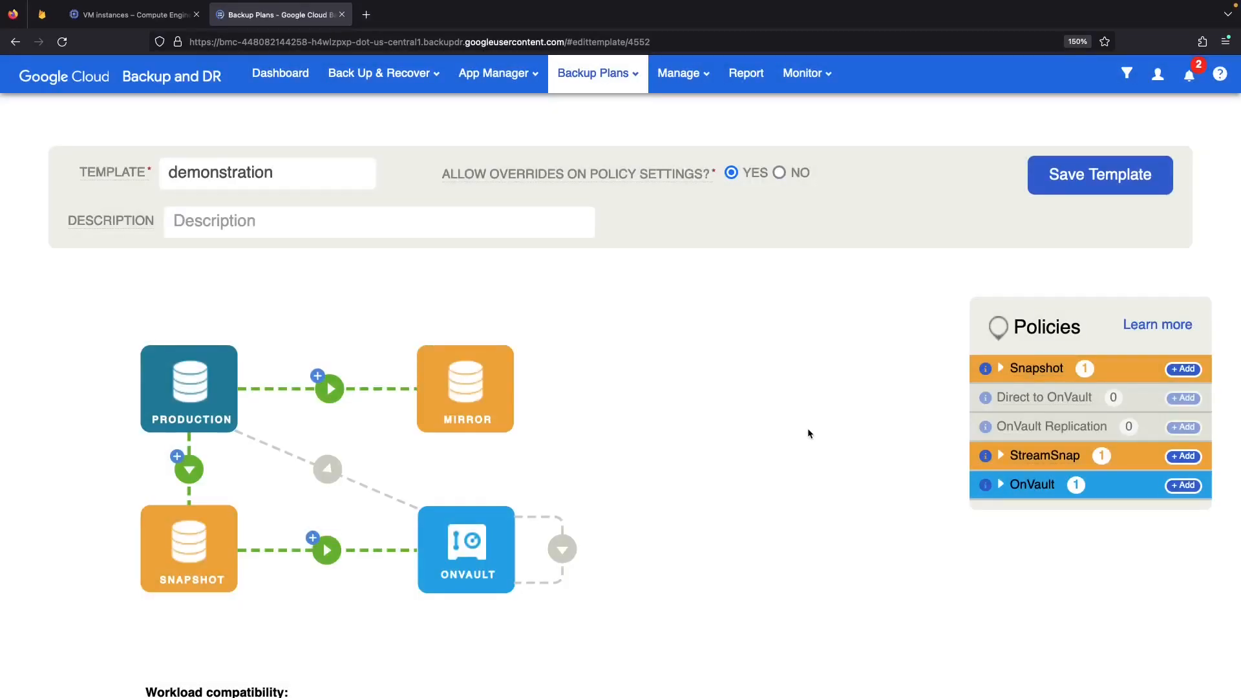
Open the backup configuration of instance-1 from the applications list and try to choose a template for it.
mouse_move(383, 85)
click(363, 108)
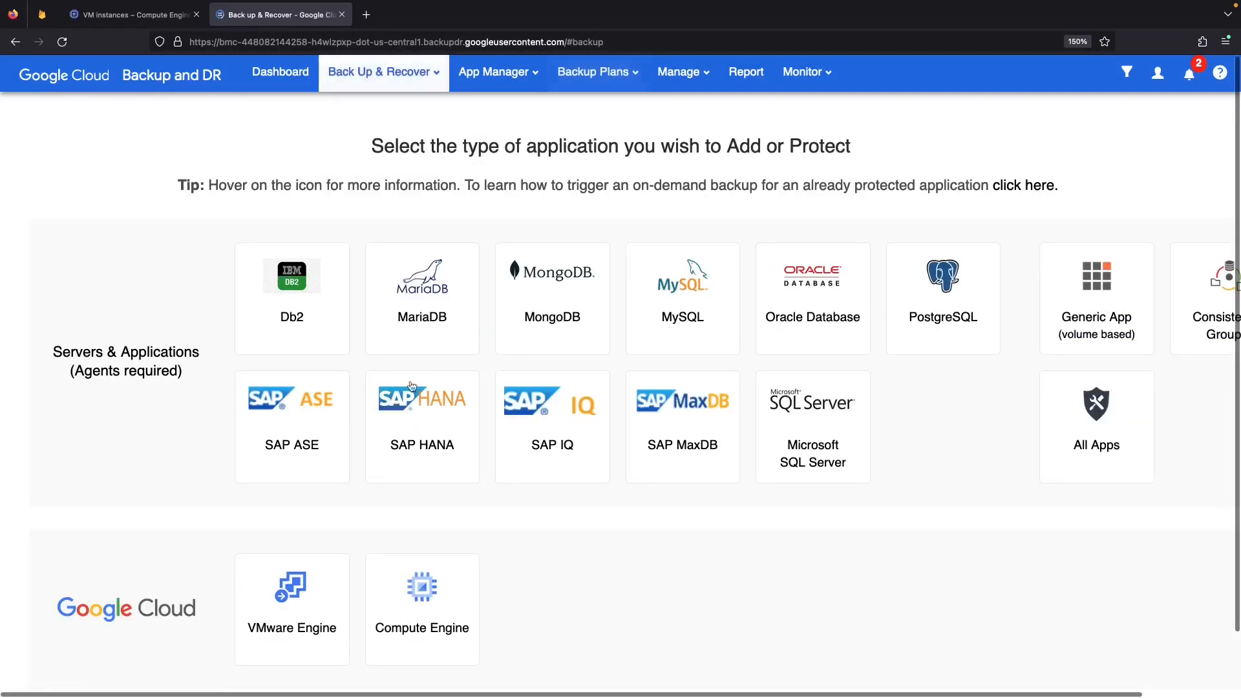
mouse_move(494, 72)
click(507, 105)
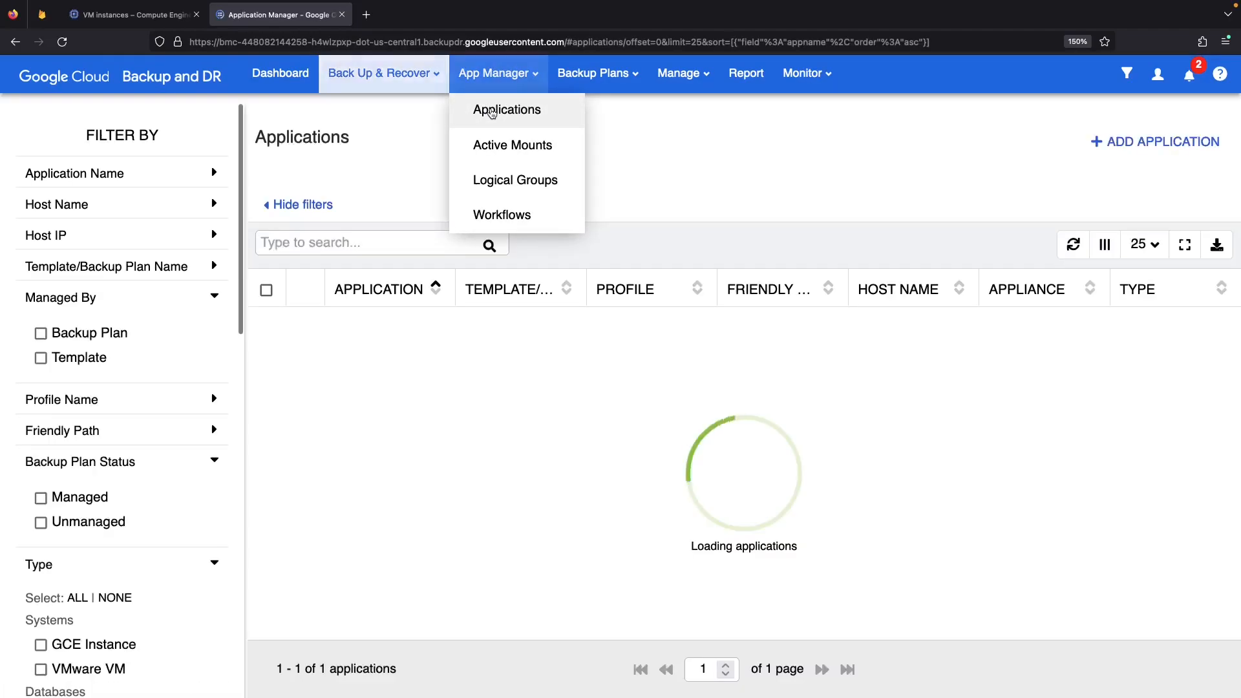
click(267, 325)
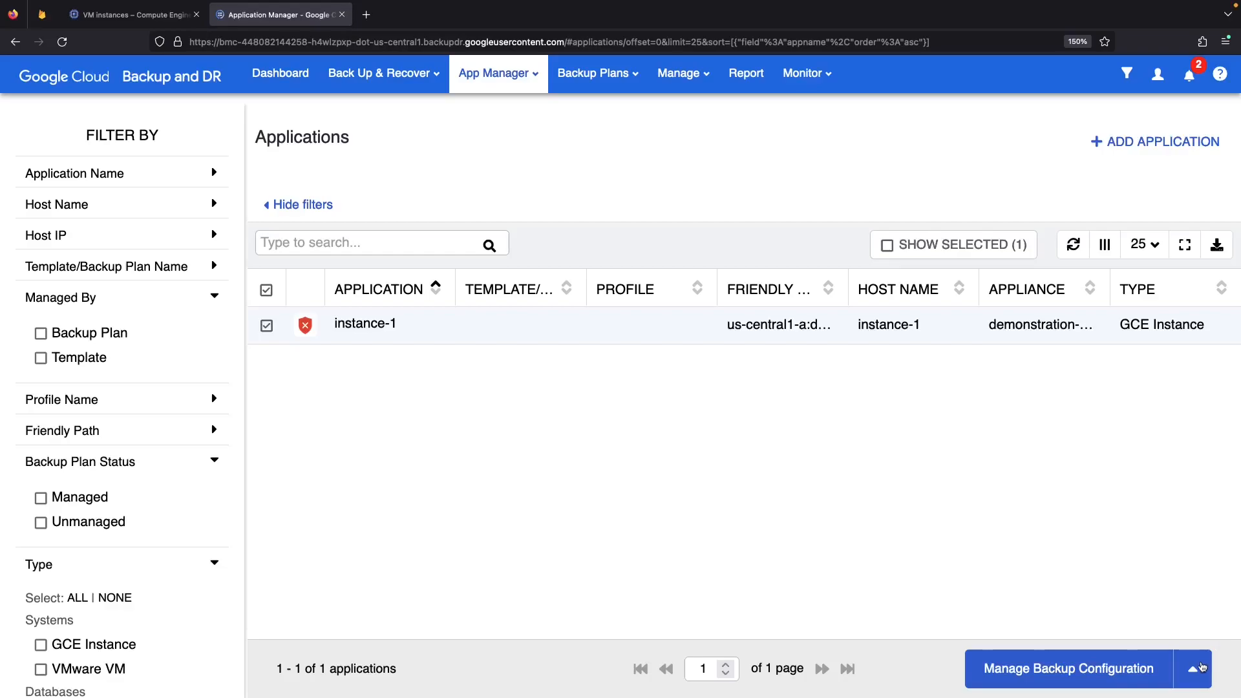
click(1201, 666)
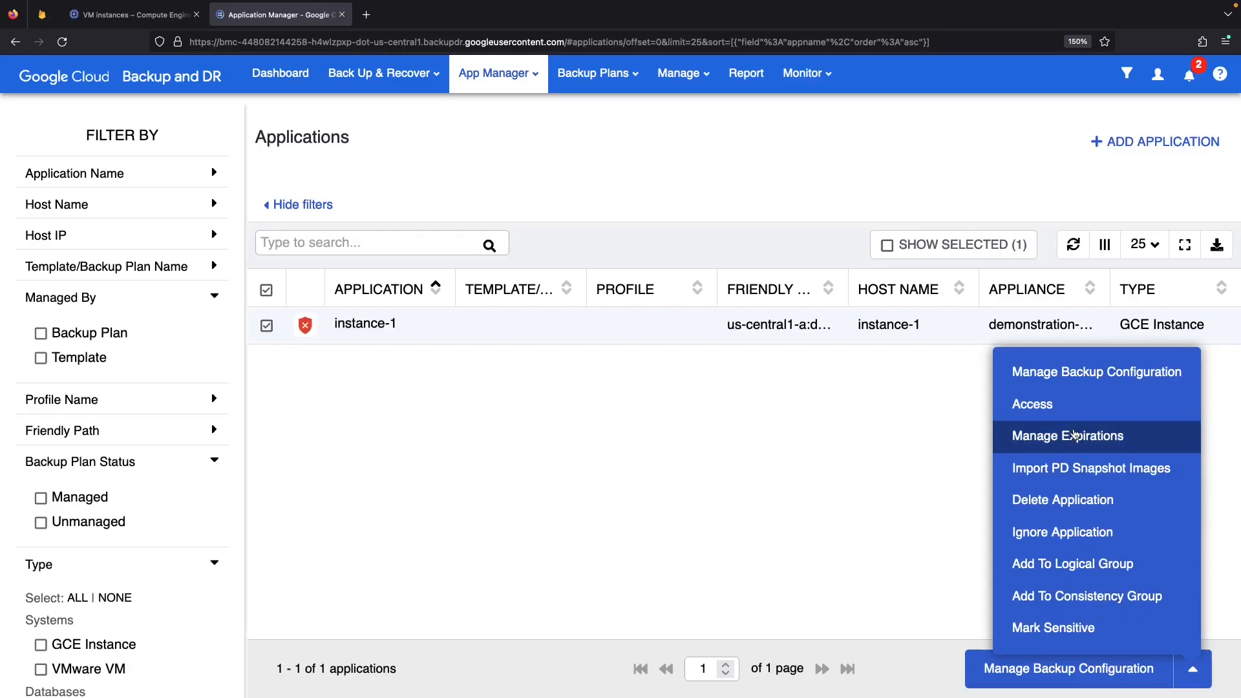
click(1072, 370)
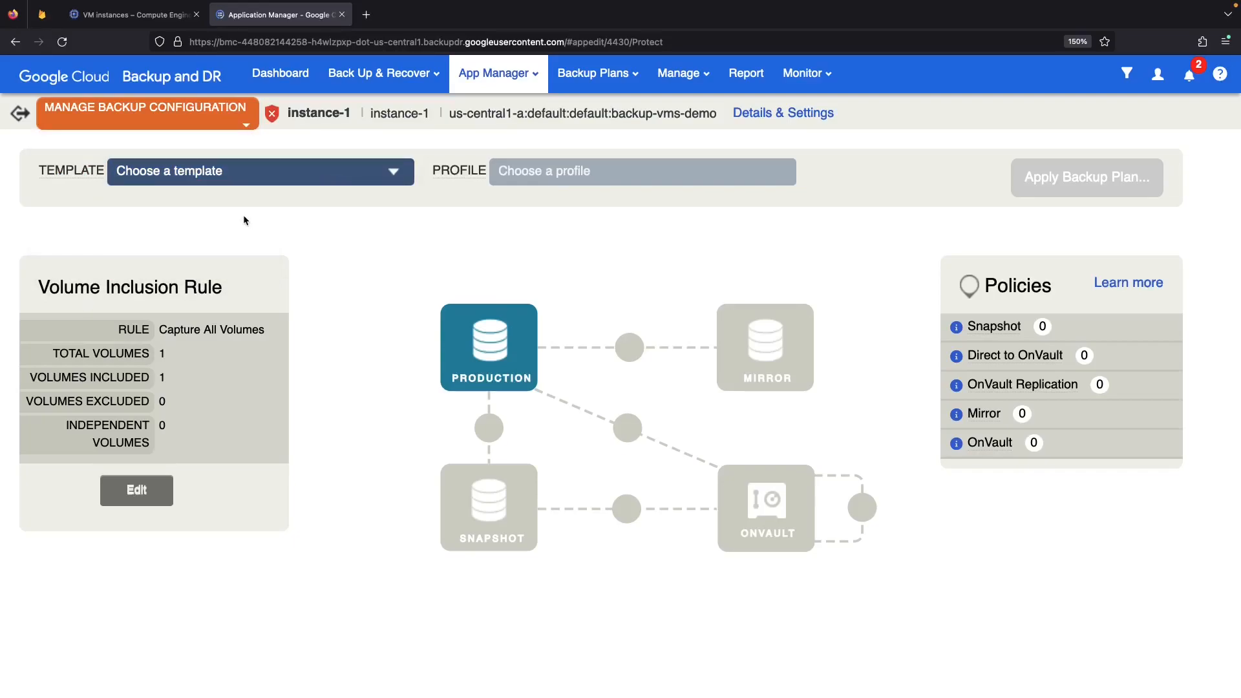
click(257, 173)
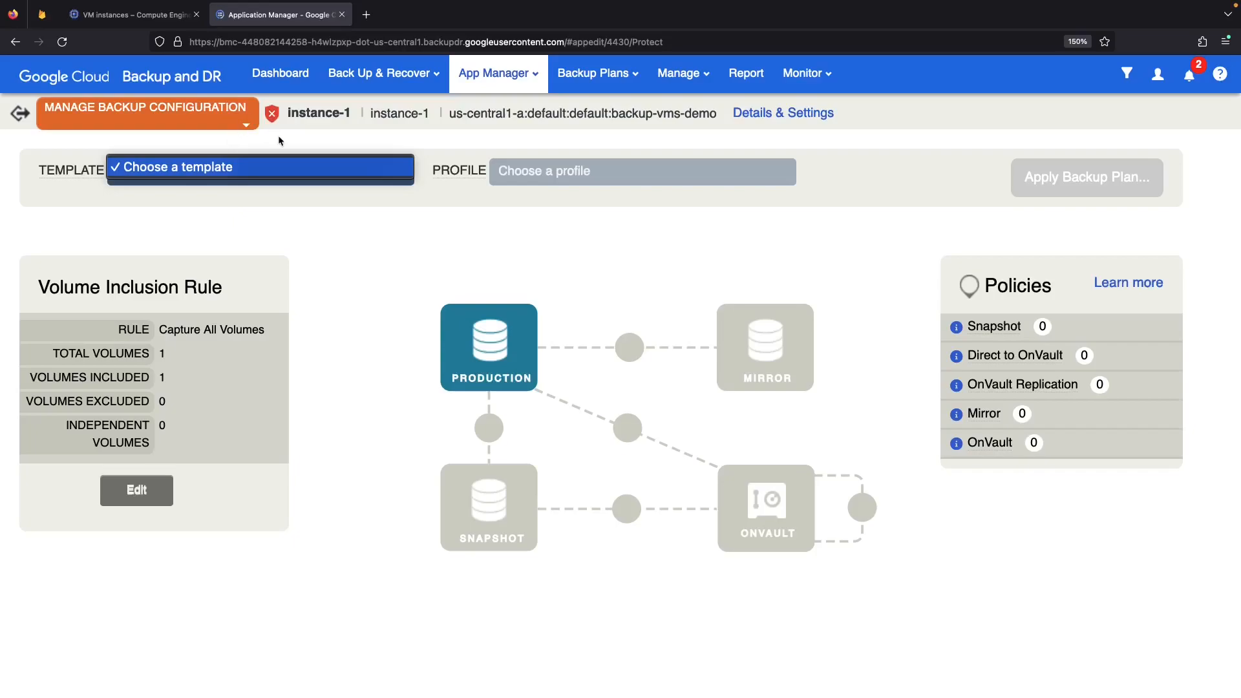
click(343, 220)
Open the demonstration template for editing and delete its mirror policy.
mouse_move(595, 73)
click(608, 109)
click(266, 325)
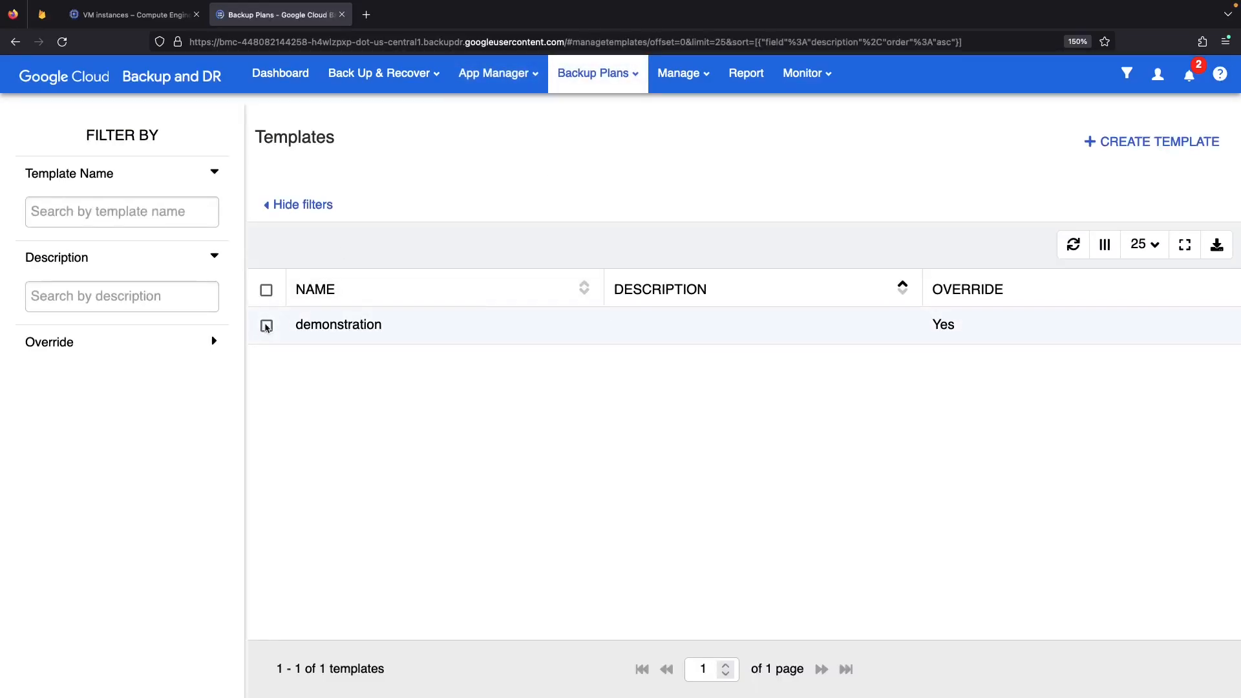
click(1138, 669)
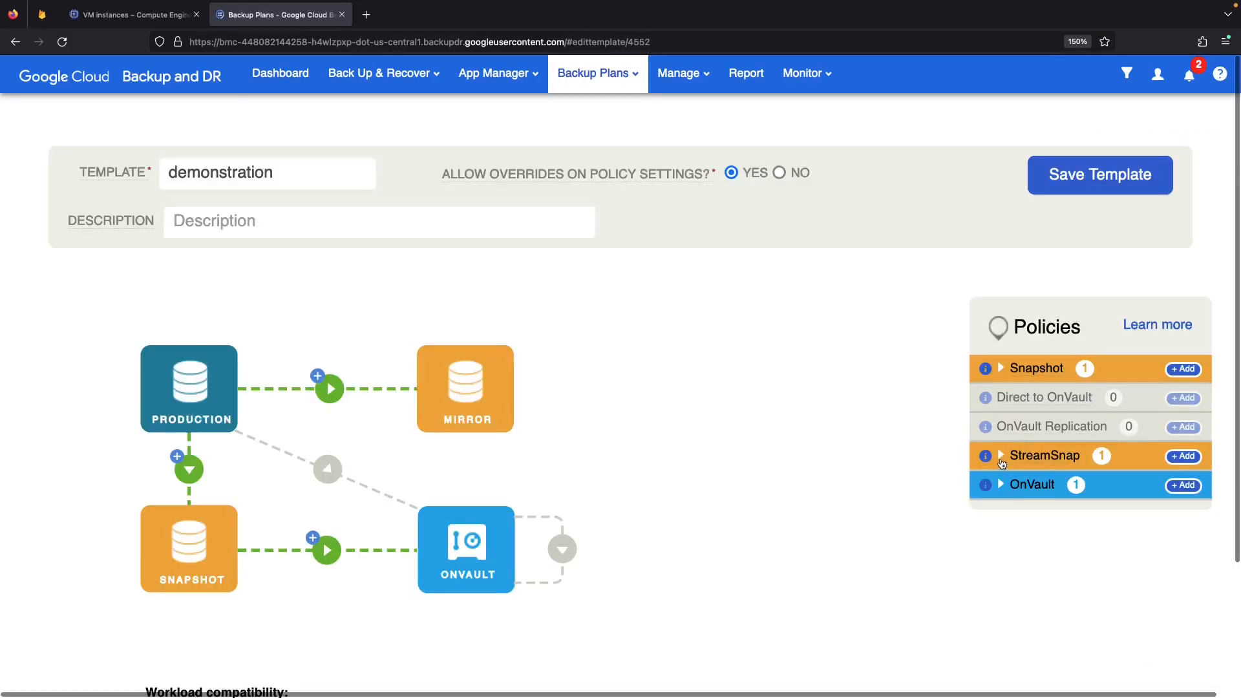
click(1014, 452)
scroll(1060, 517, down, 1)
click(1137, 641)
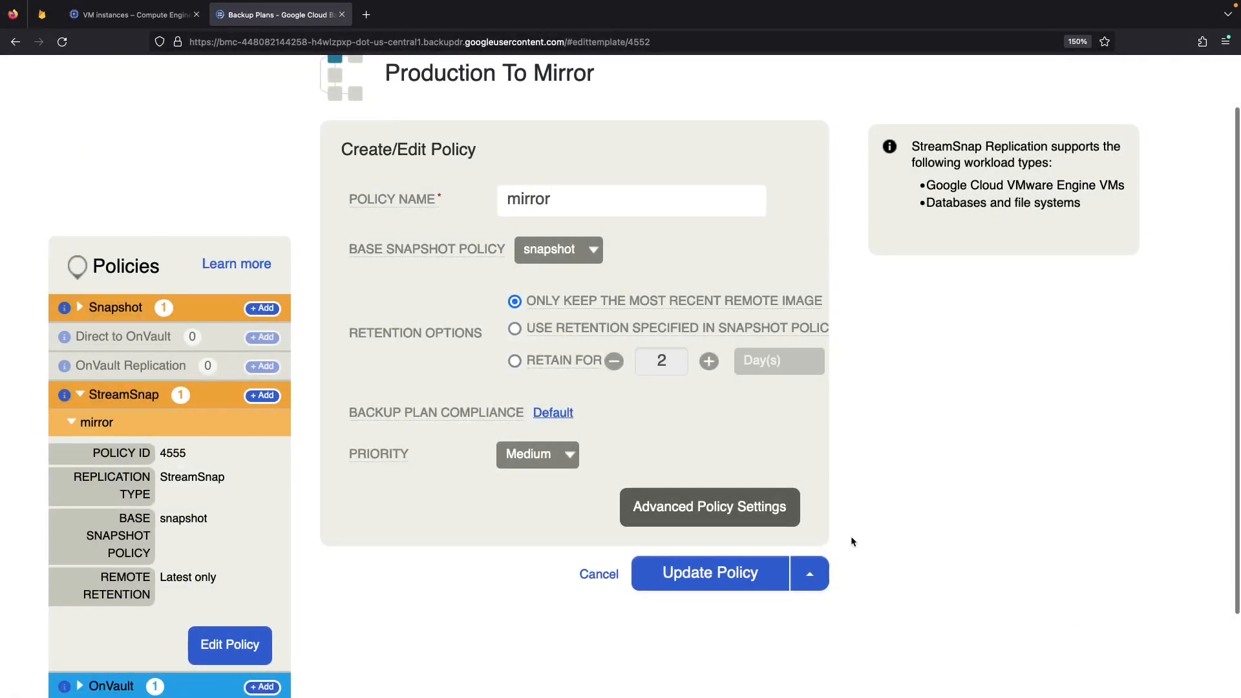
click(809, 573)
click(702, 515)
click(816, 399)
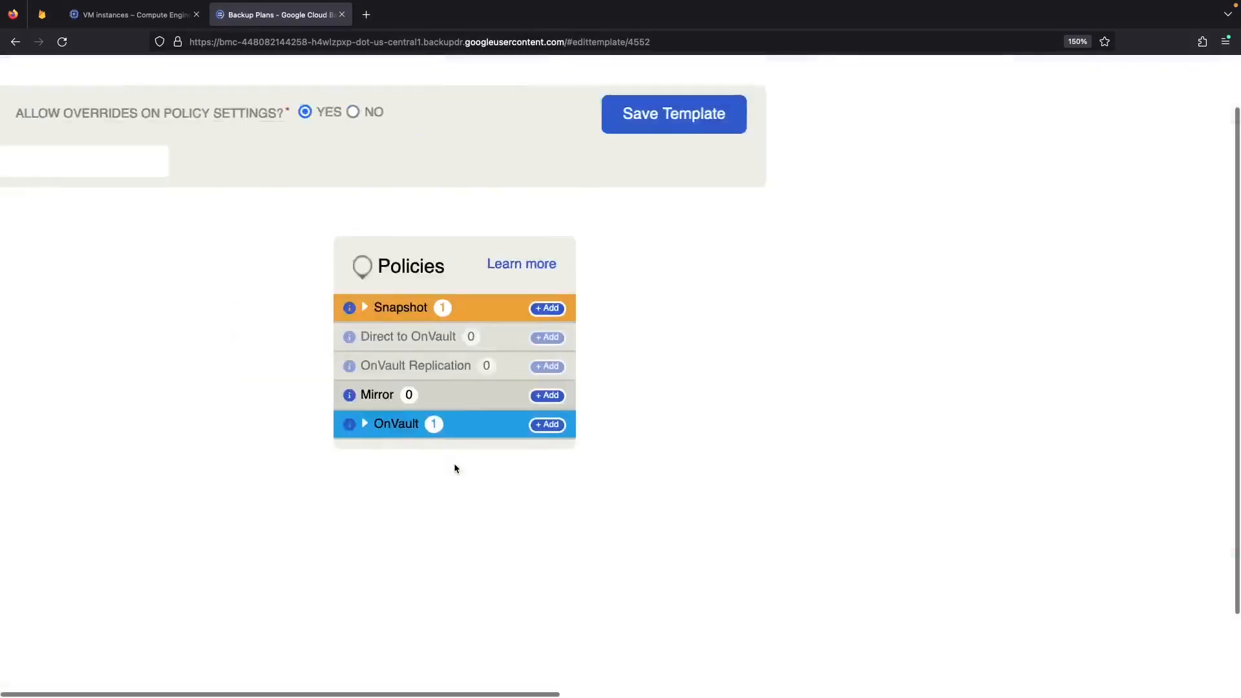
Delete the onvault policy from the demonstration template.
click(1145, 426)
click(1149, 675)
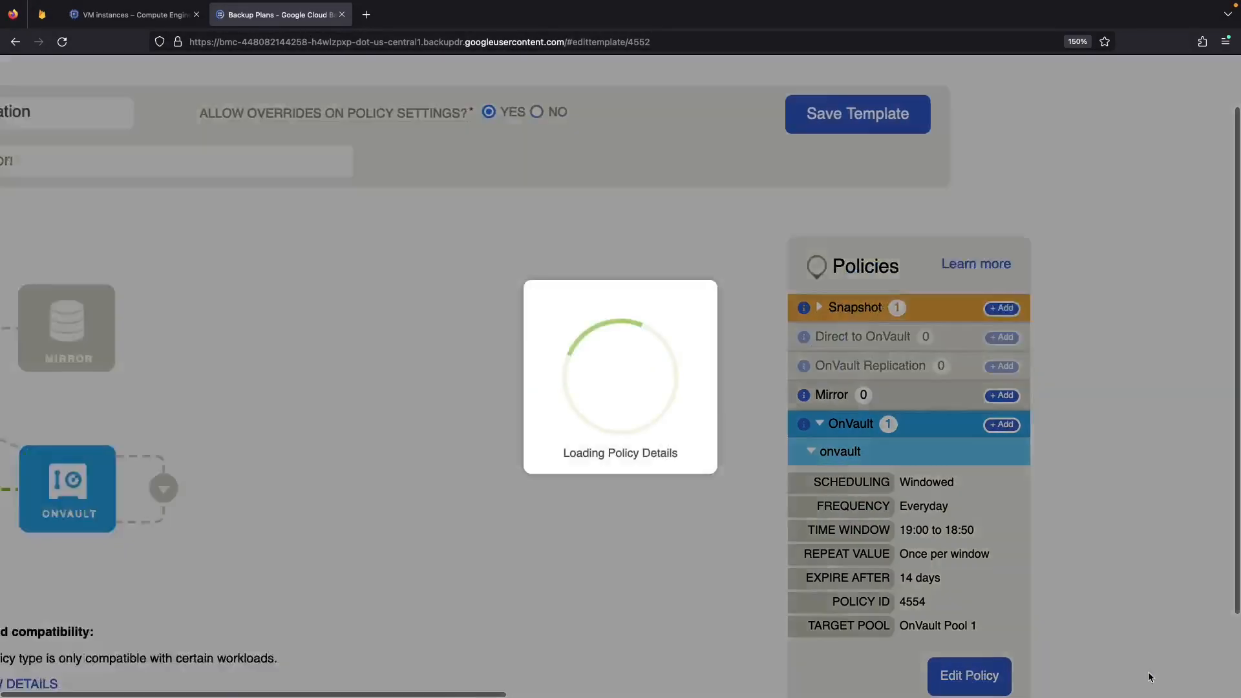
scroll(632, 566, down, 2)
click(815, 674)
click(684, 609)
click(794, 407)
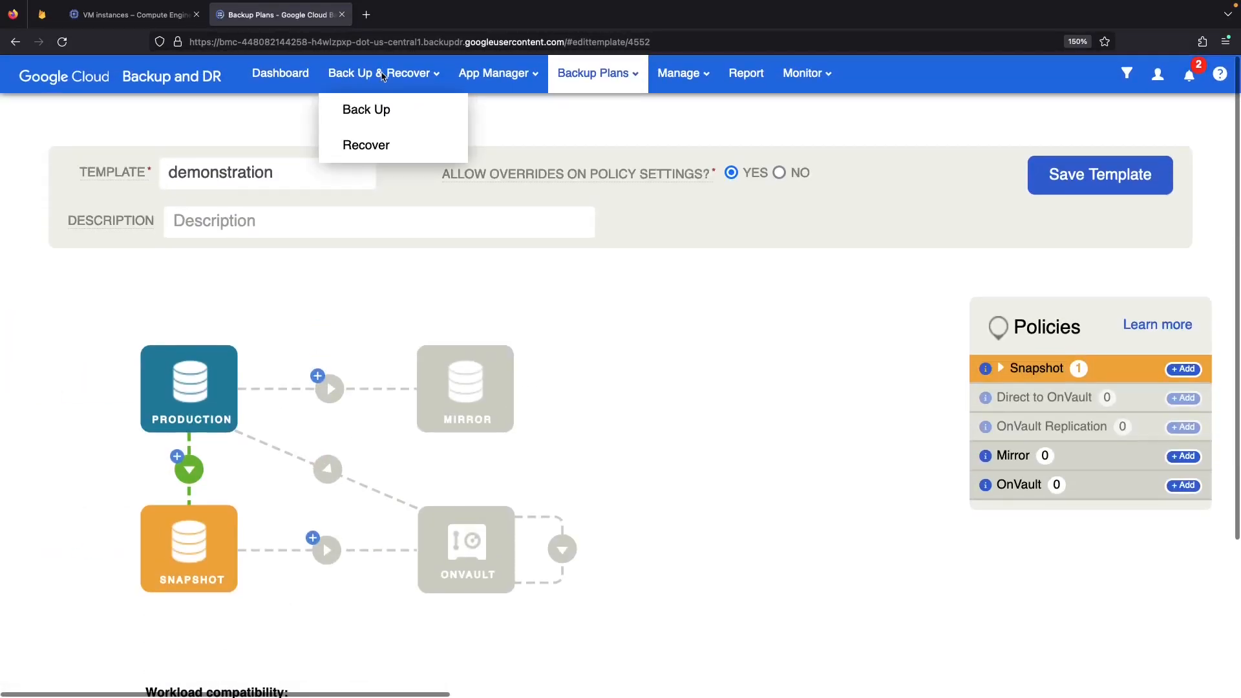
Open the backup configuration of instance-1 and assign it the demonstration template with the demonstration-79673_Profile profile.
mouse_move(495, 73)
click(506, 108)
click(1042, 664)
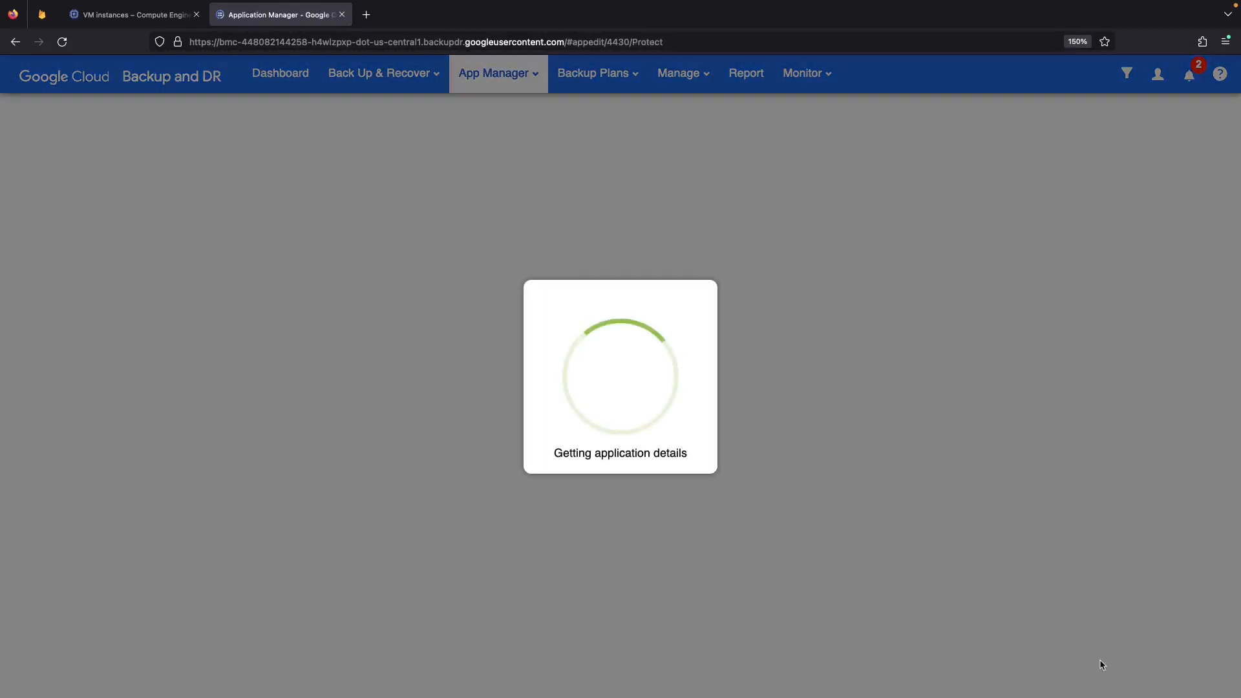
click(393, 177)
click(190, 186)
click(610, 174)
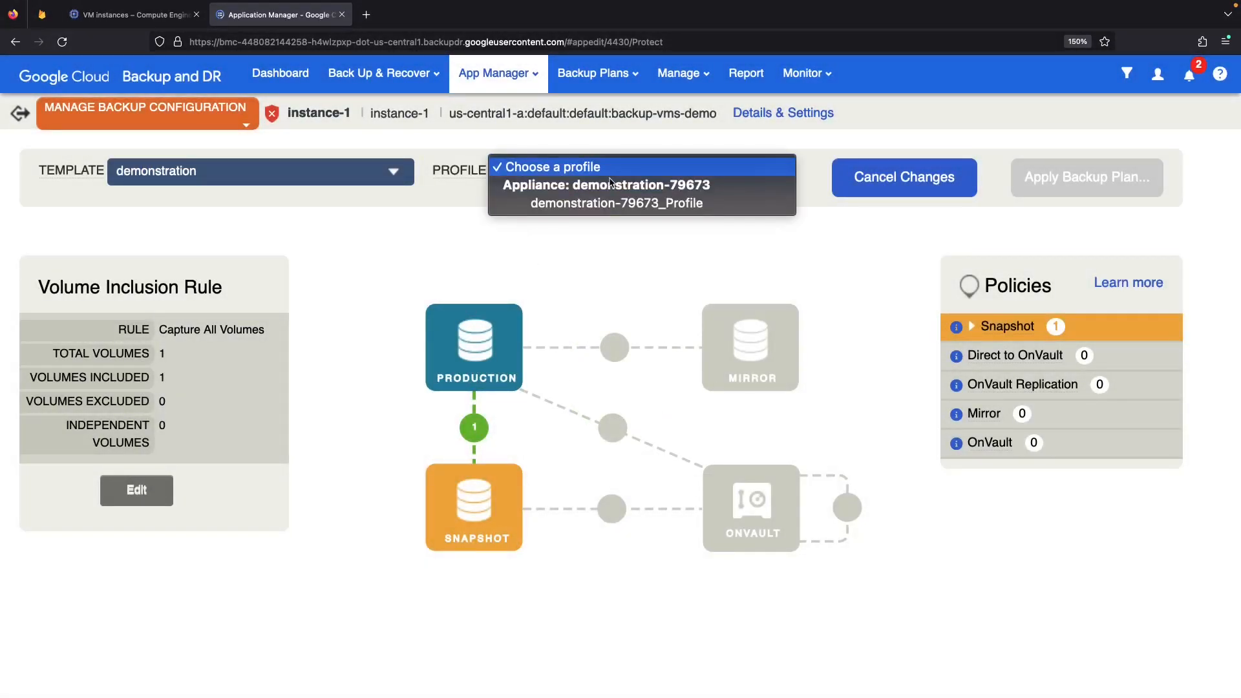
click(648, 204)
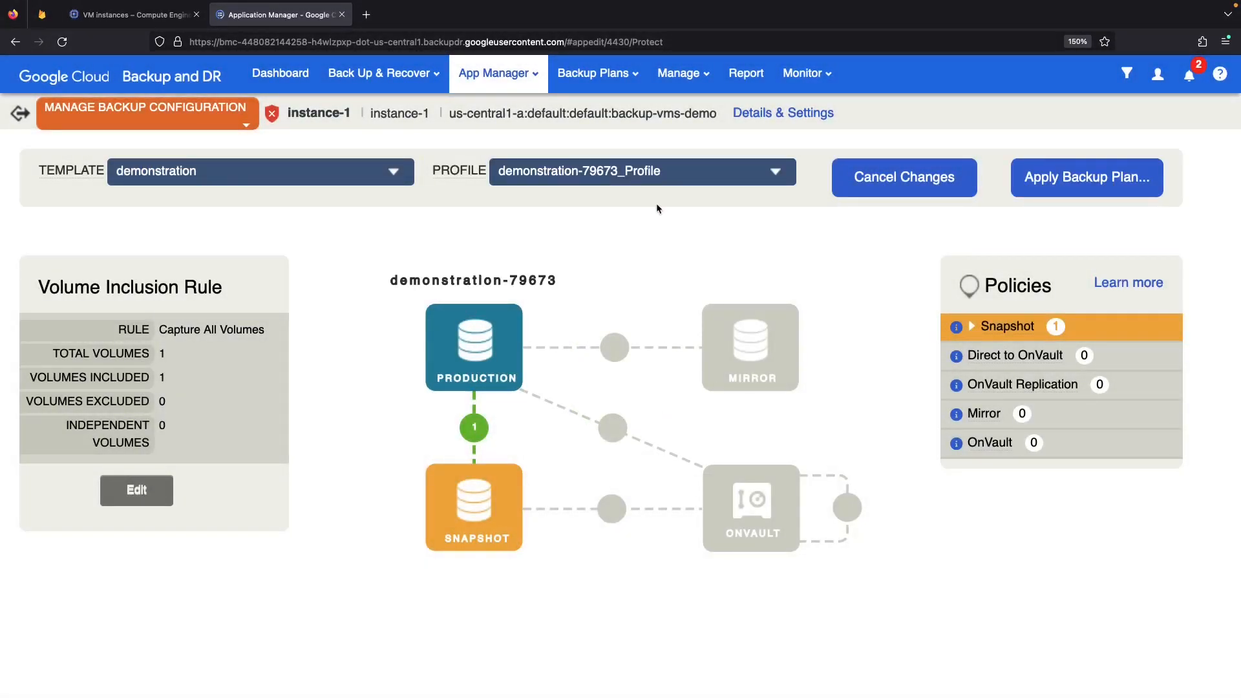
Open the settings for applying the backup plan to instance-1 and check the multi-regional snapshot location options.
click(1079, 185)
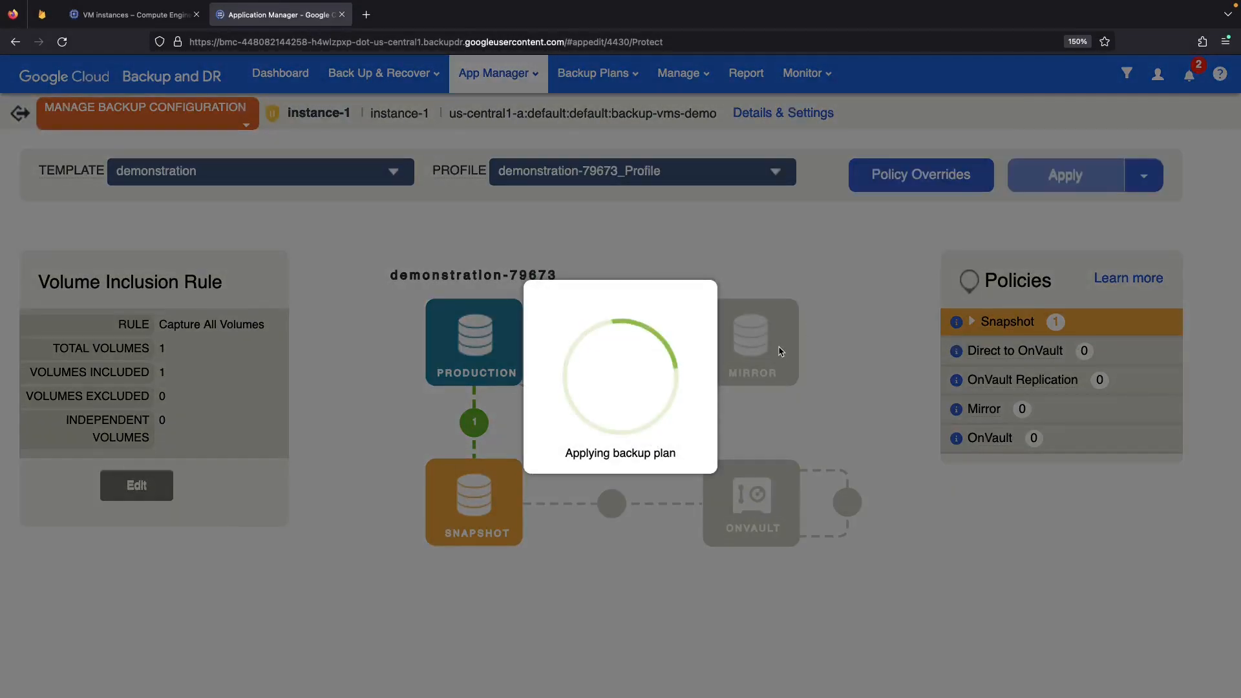
click(622, 268)
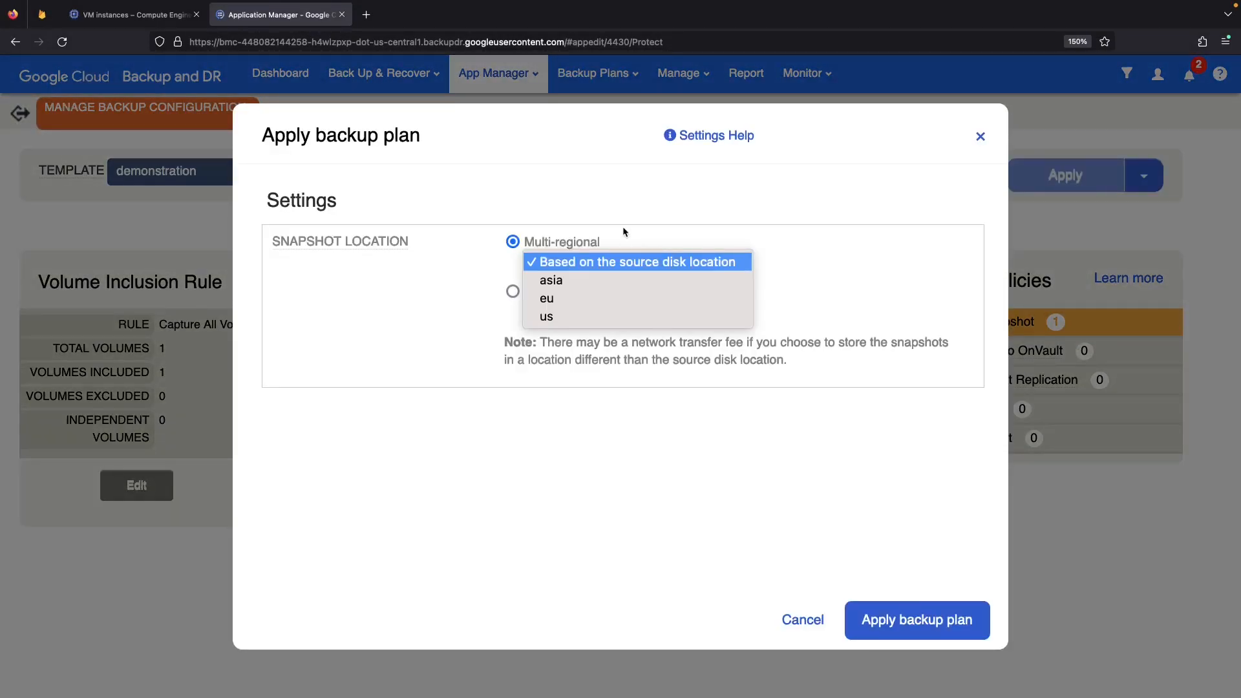
click(623, 231)
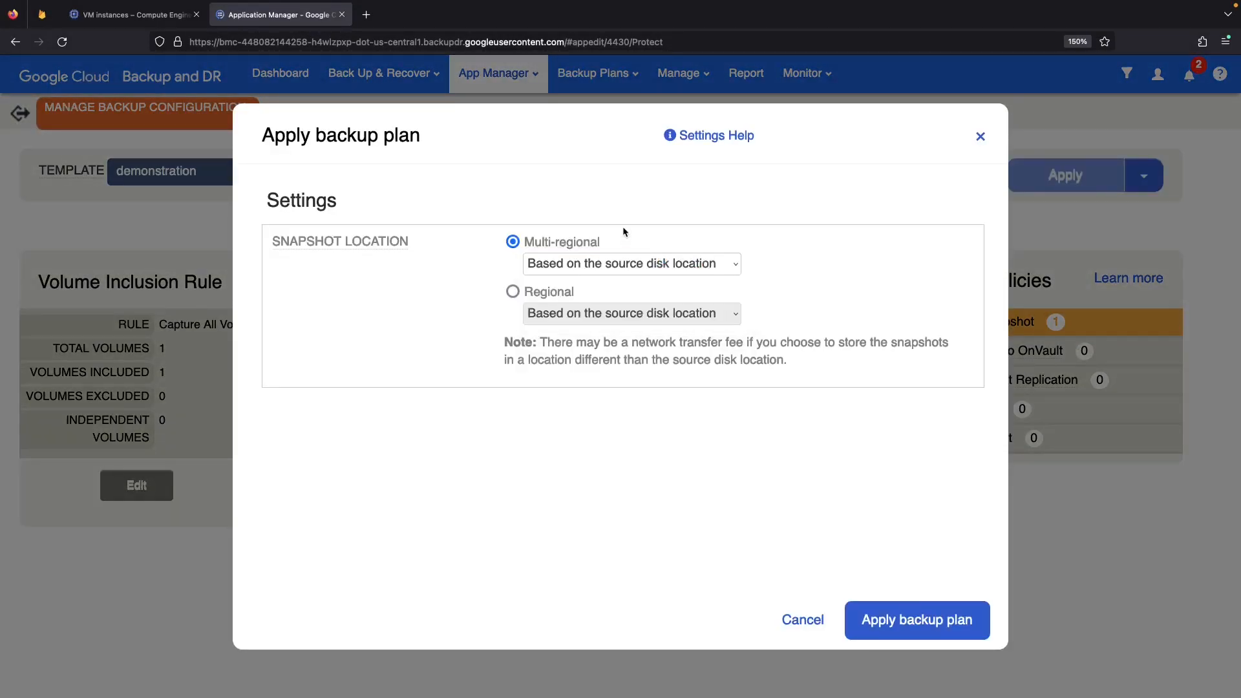
click(606, 265)
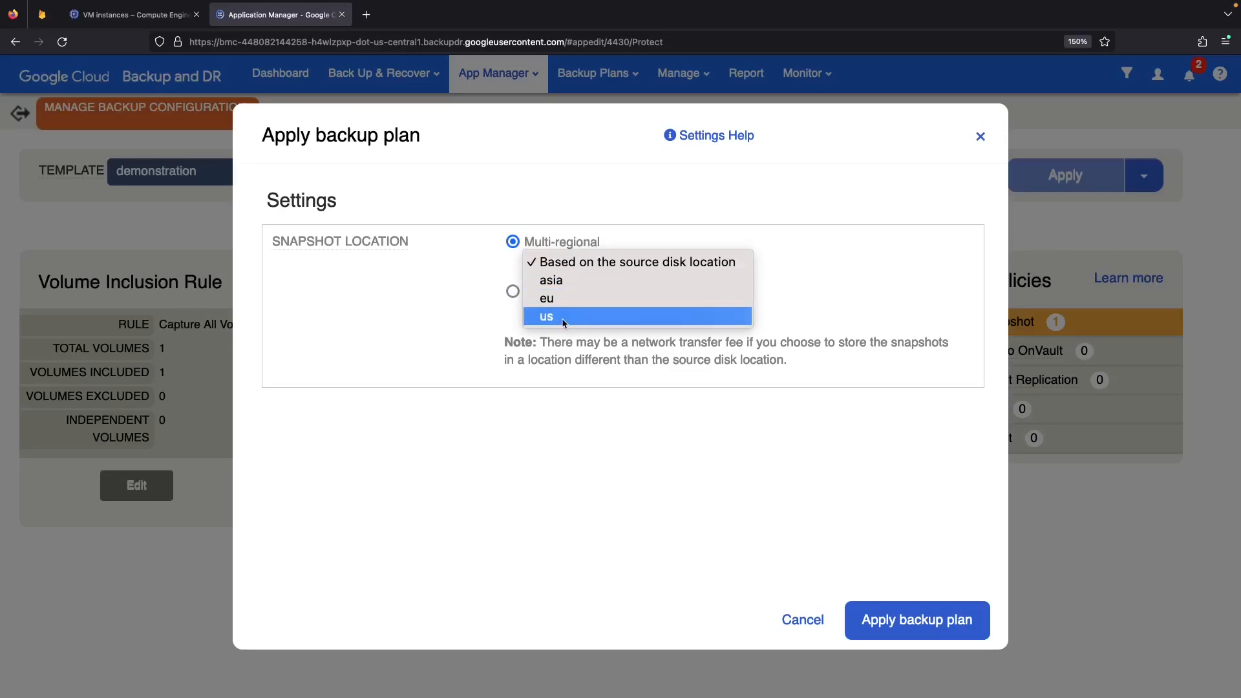
click(607, 226)
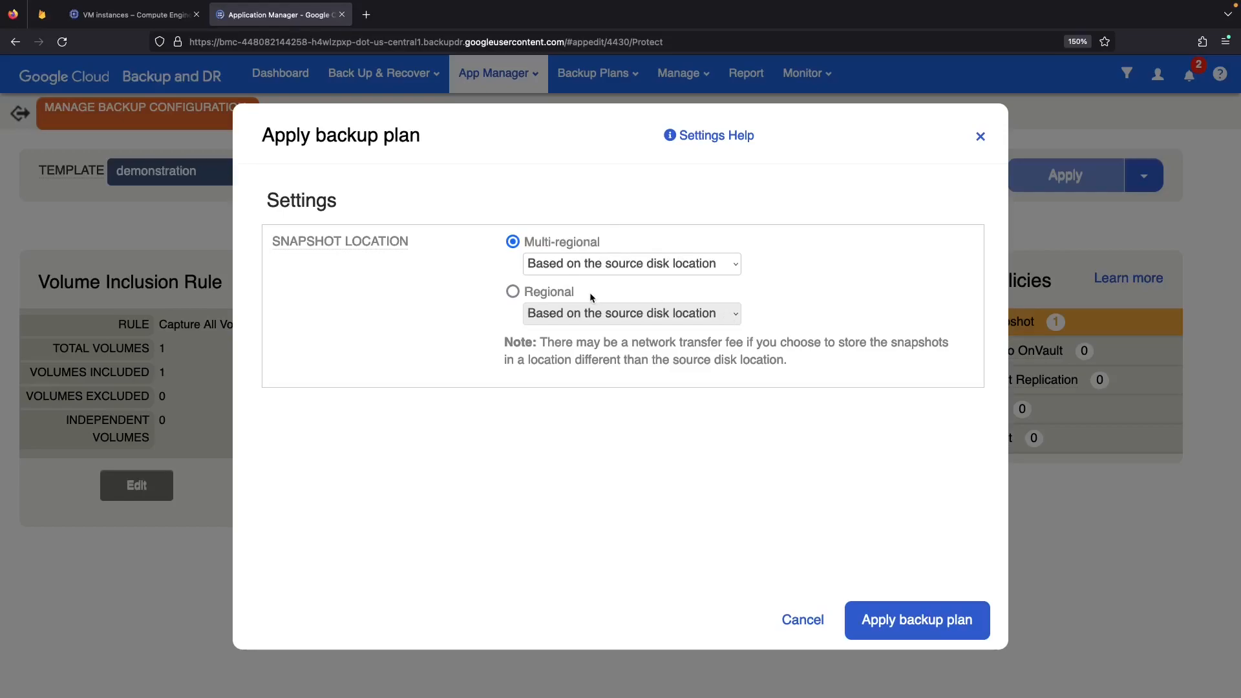
Set the snapshot location to the us-central1 region and apply the backup plan to instance-1.
click(512, 291)
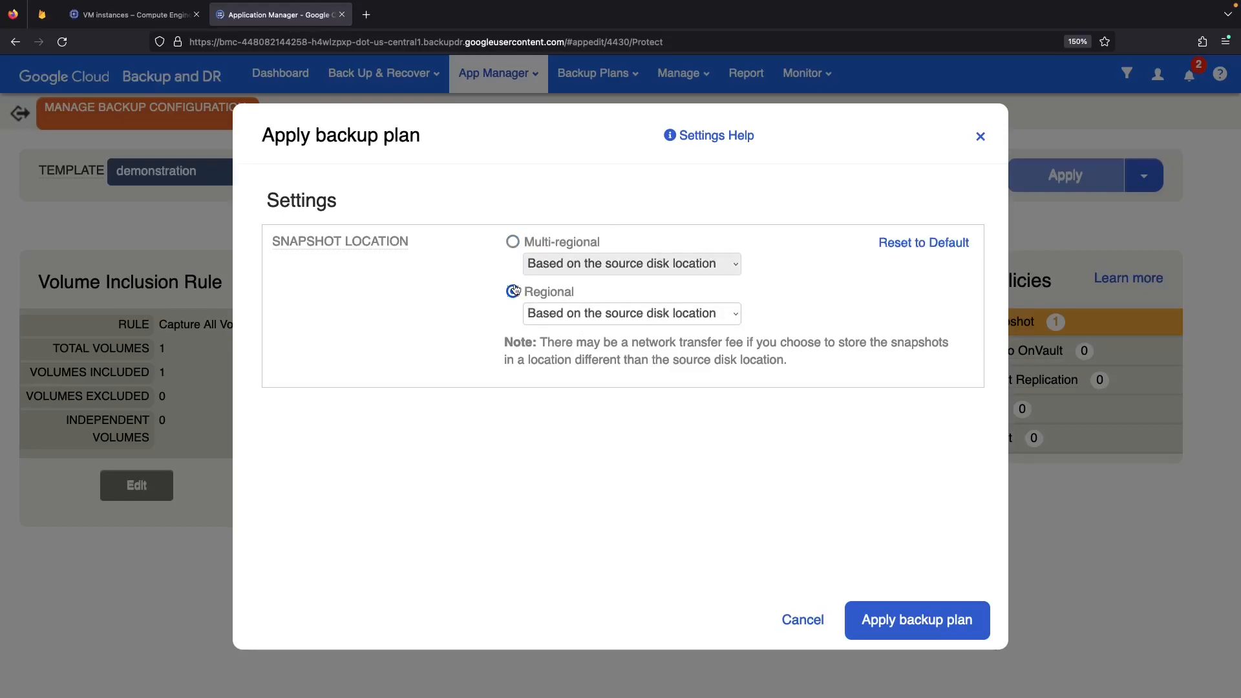
click(574, 314)
scroll(641, 578, down, 5)
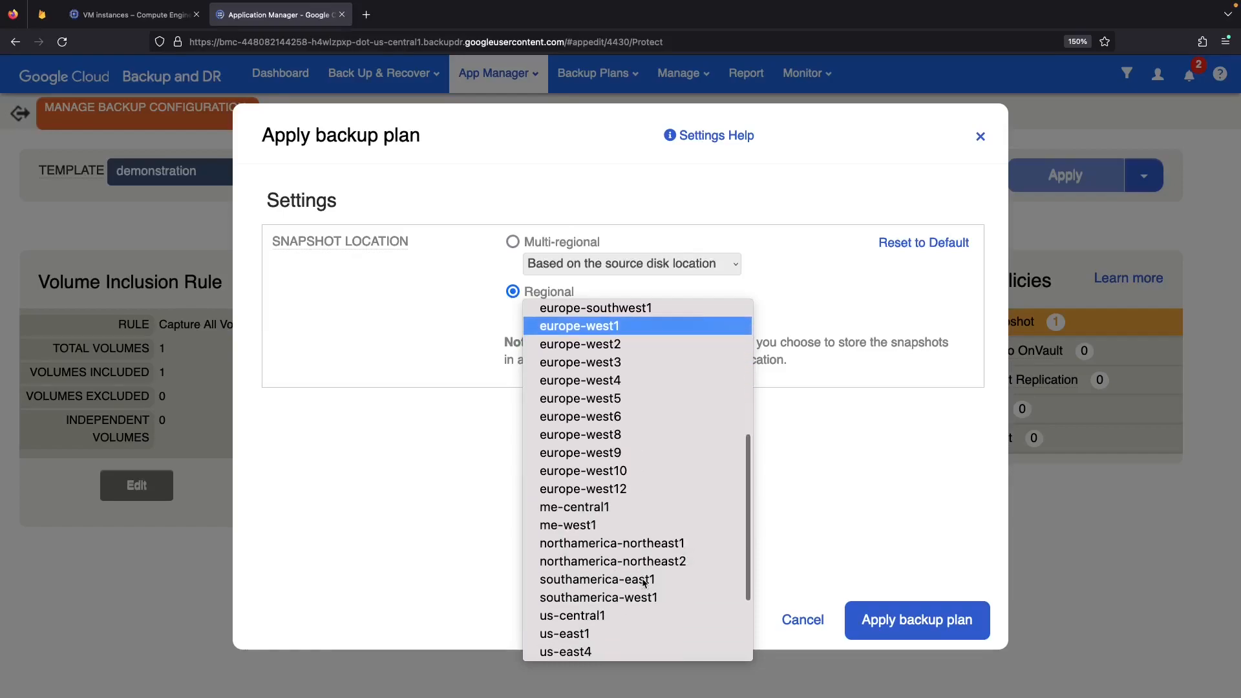
click(613, 560)
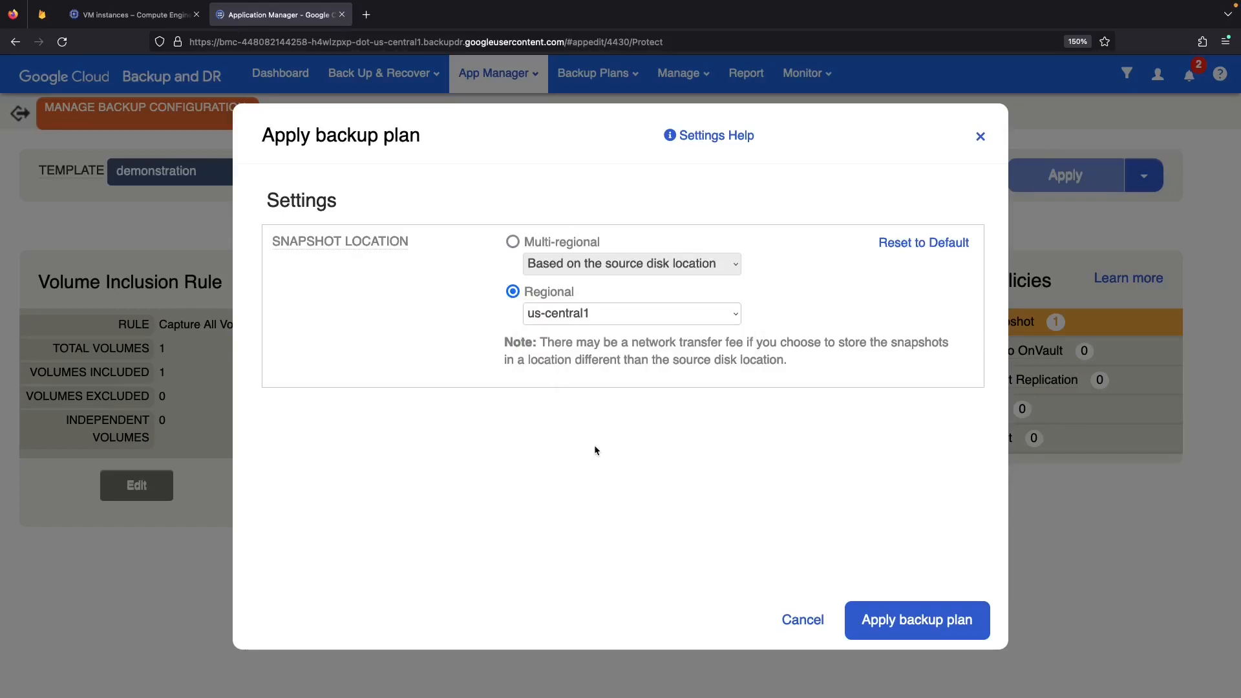
click(911, 620)
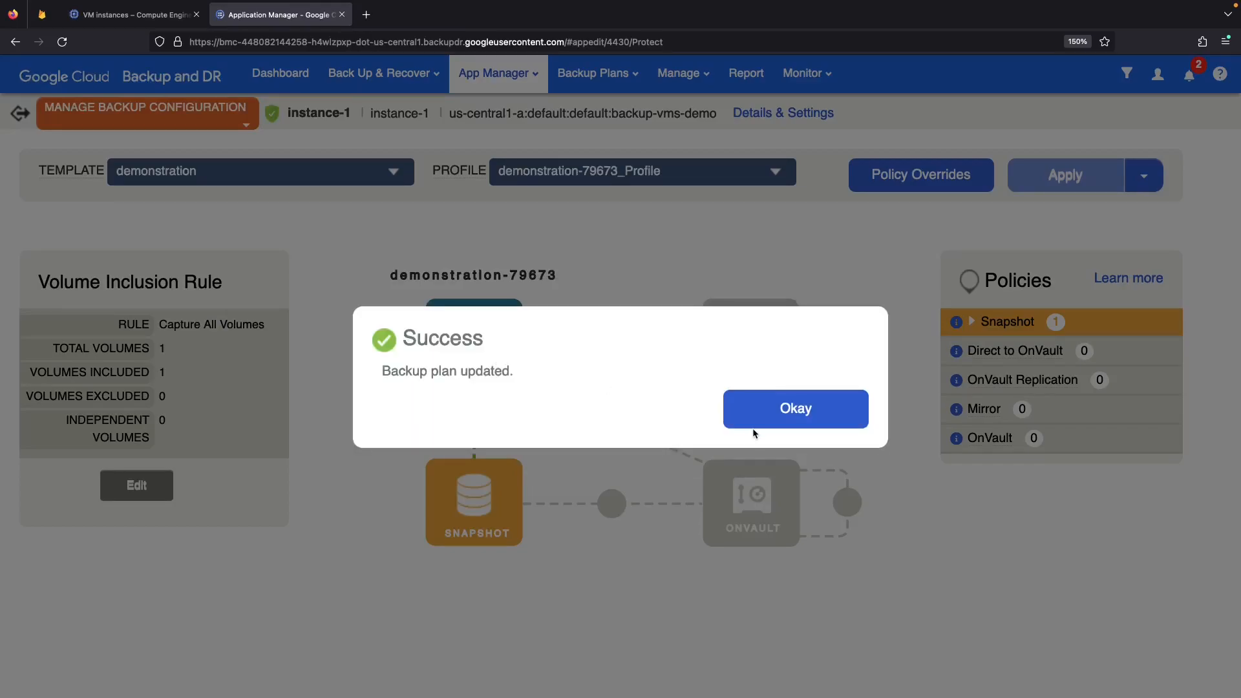
click(777, 416)
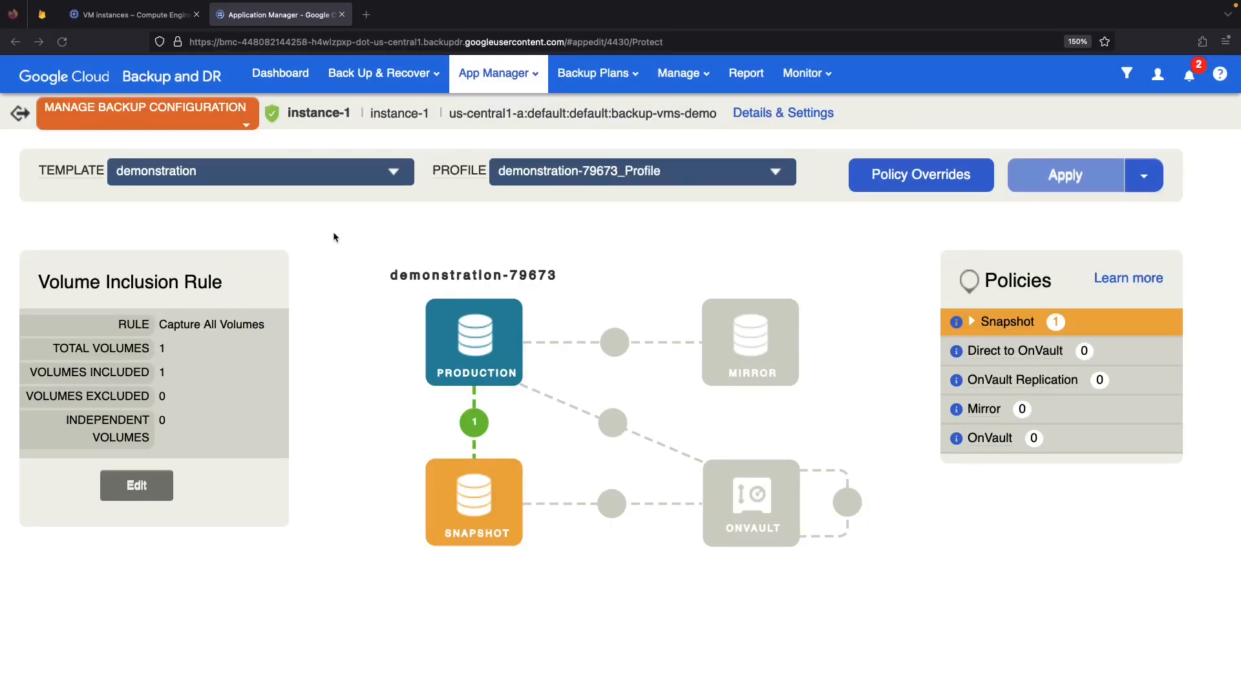
From the dashboard, view the running backup jobs without the filter pane and check the available job list columns.
click(292, 75)
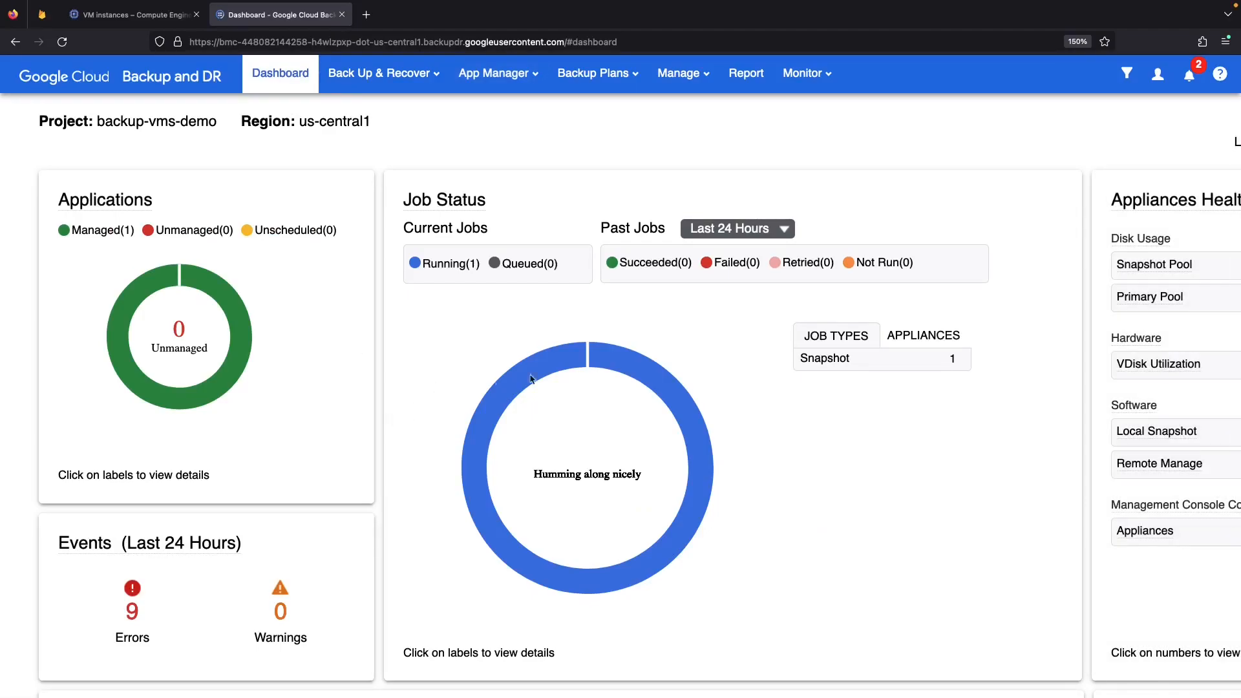
click(440, 265)
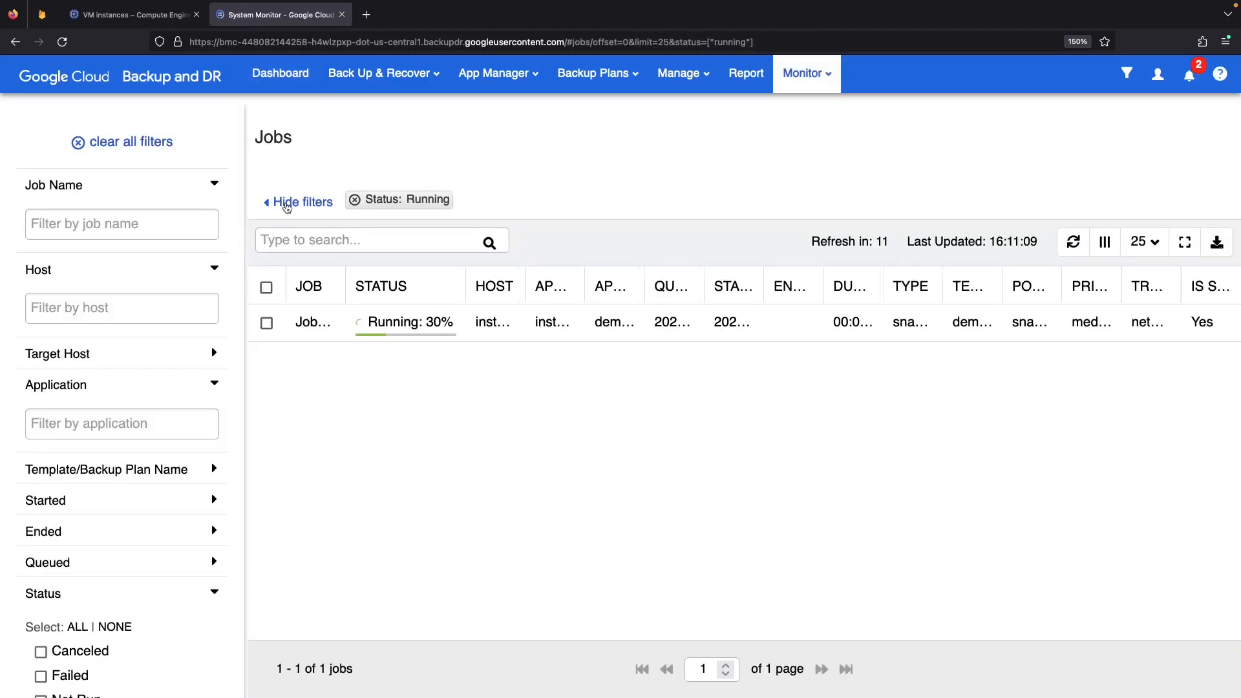
click(294, 201)
click(1097, 249)
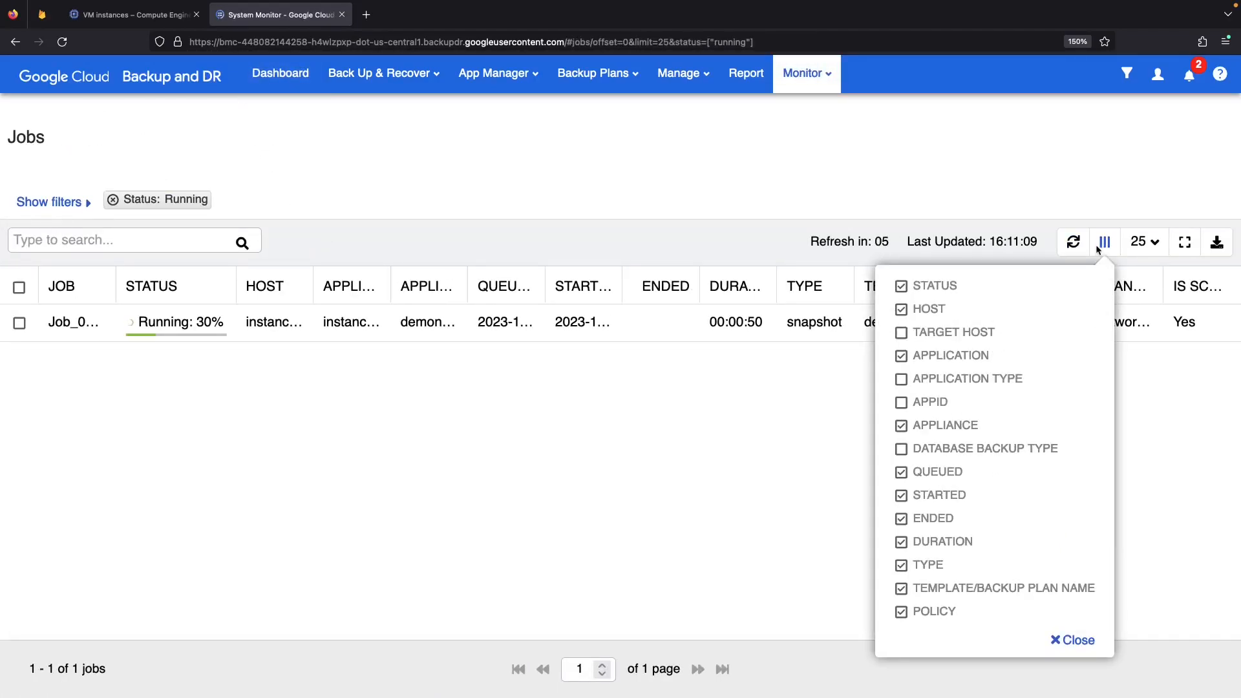
scroll(1061, 443, down, 2)
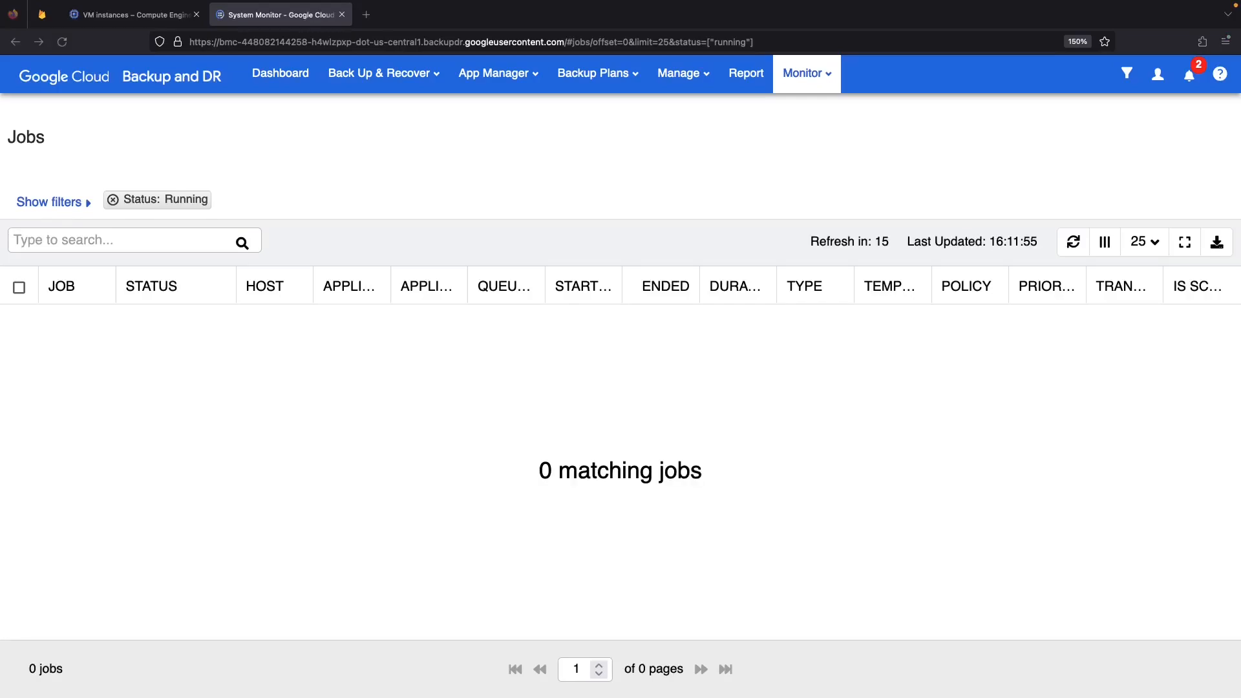
Return to the dashboard and check the job status, appliance health and appliance update sections.
click(279, 74)
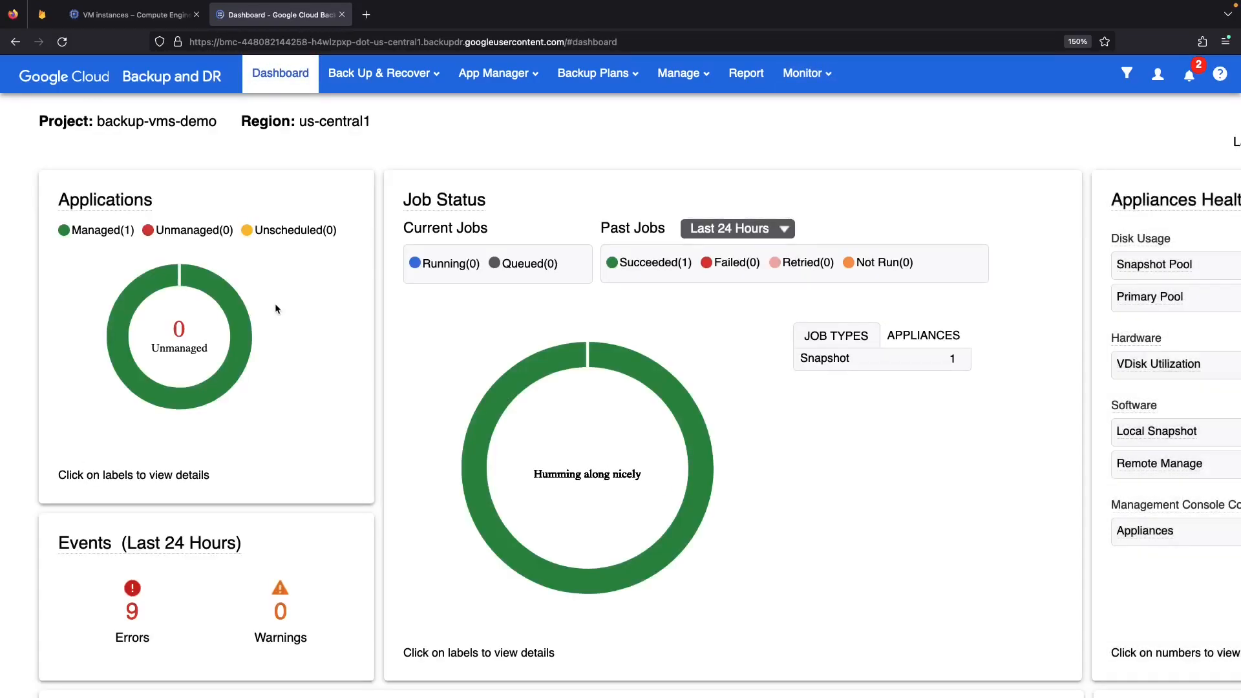
scroll(753, 410, right, 2)
scroll(754, 409, down, 4)
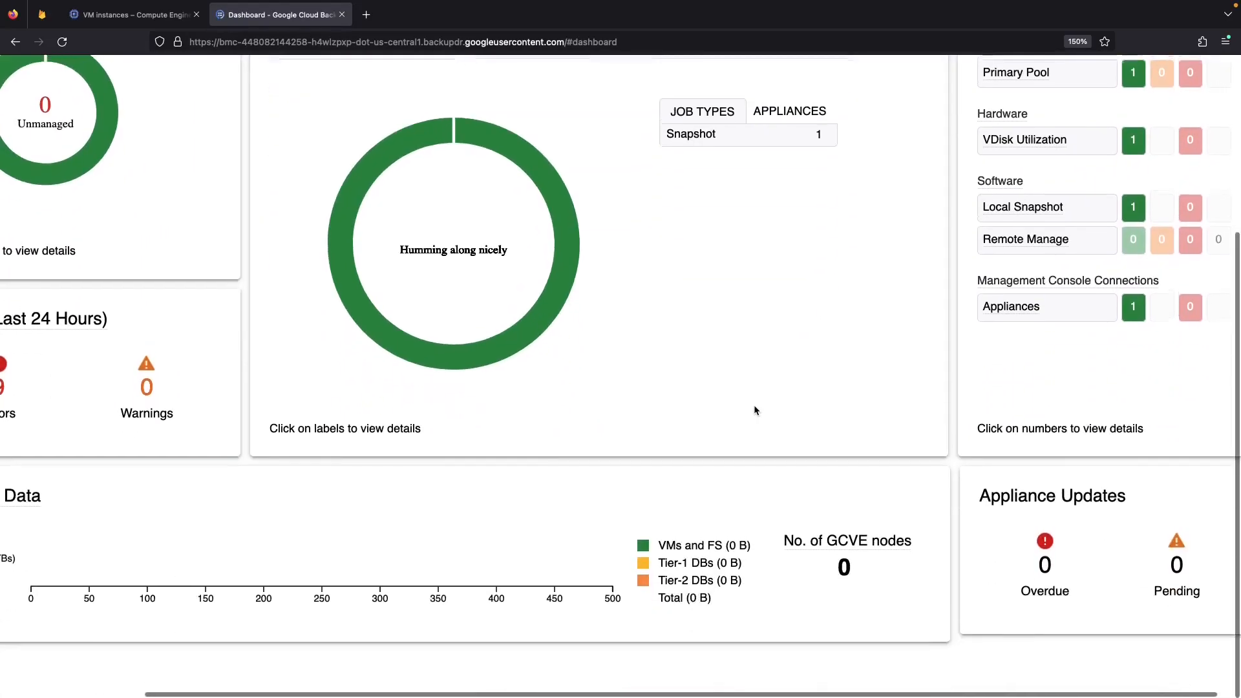
scroll(753, 410, left, 2)
scroll(754, 409, up, 1)
scroll(753, 405, up, 2)
In Cloud Storage, open the demonstration-79673 bucket and examine the contents of ActifioOnVaultv2/9 down to the nested 13746740 folder.
click(133, 14)
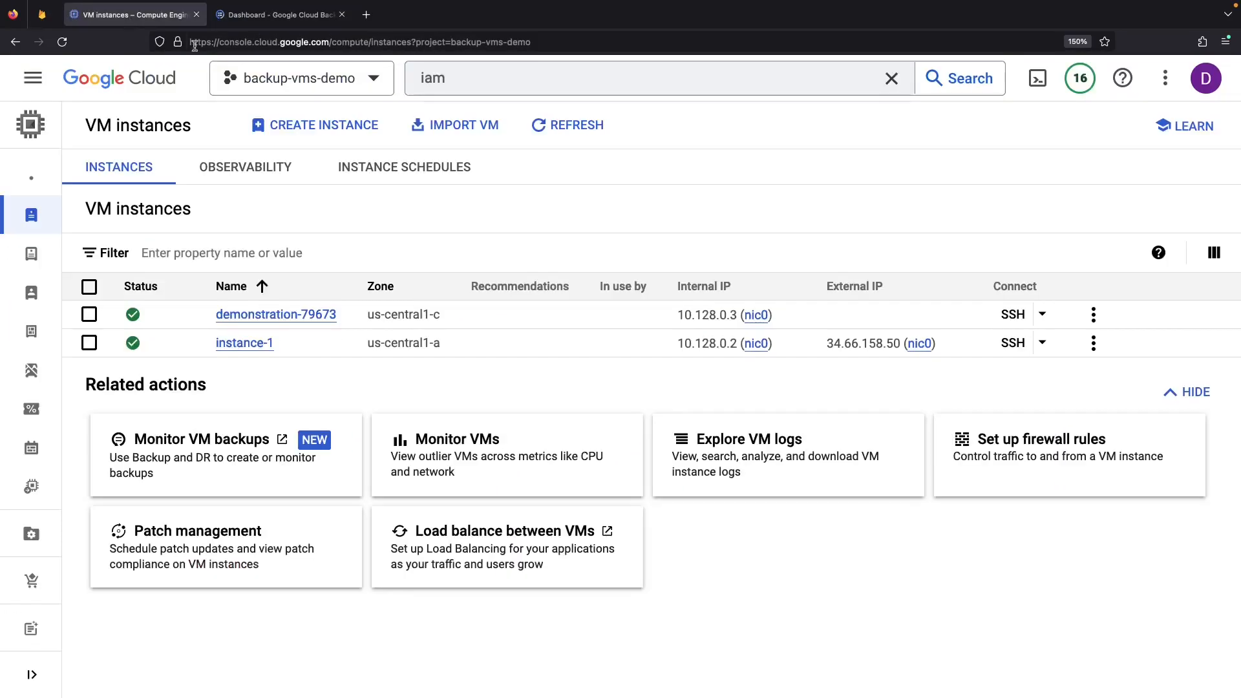
click(32, 77)
click(130, 531)
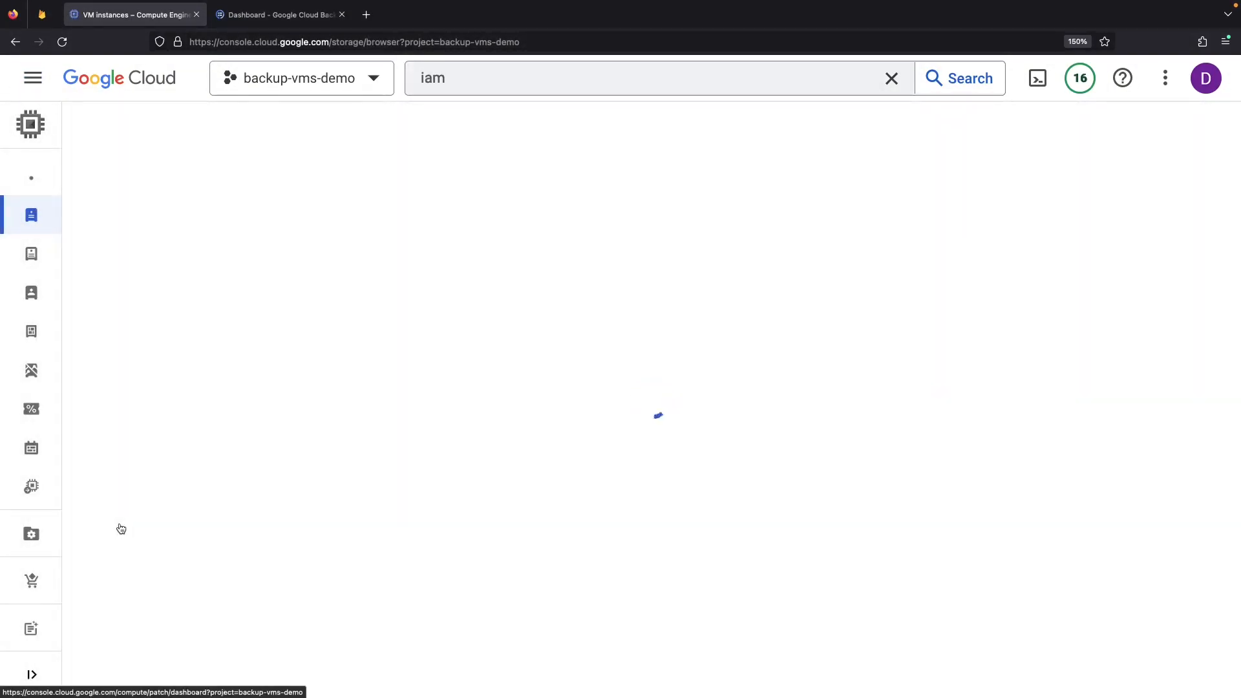
click(181, 469)
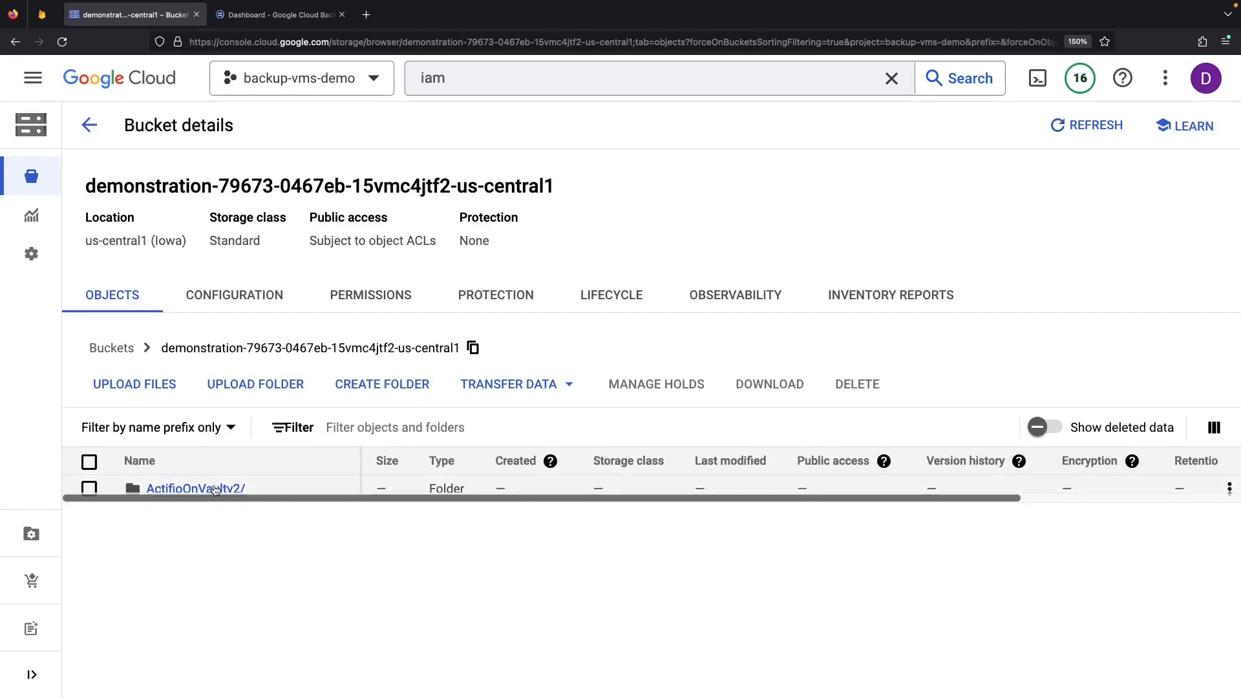
click(152, 517)
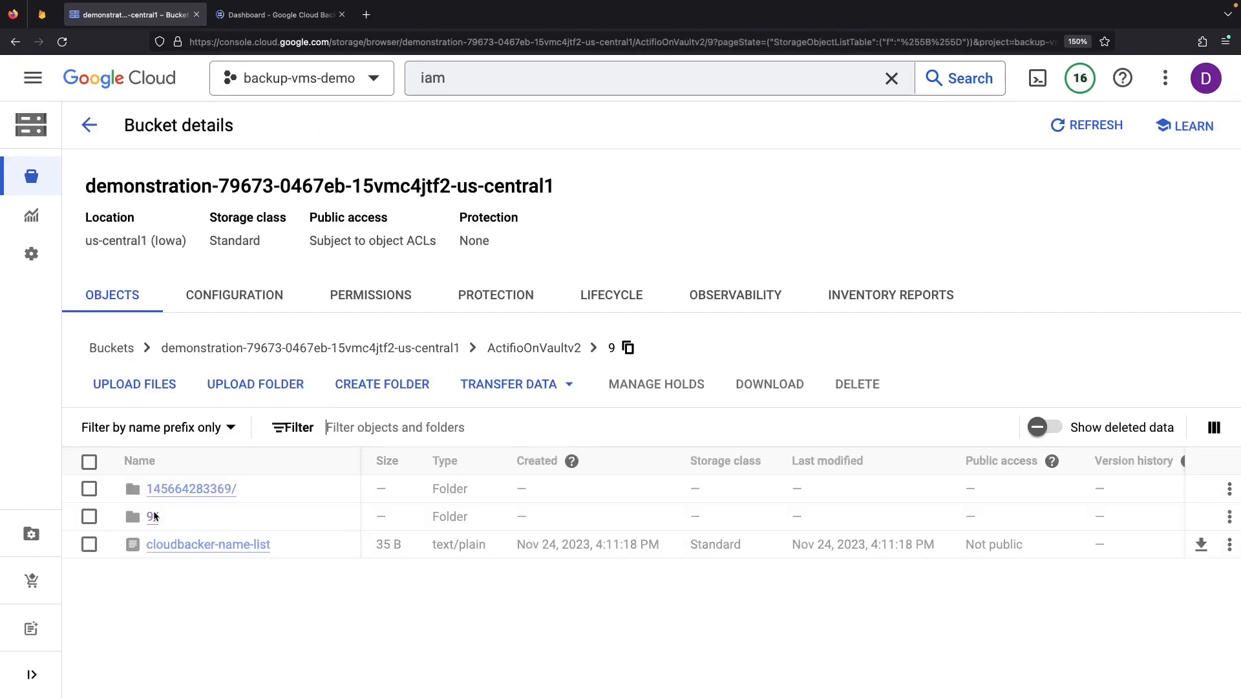
click(169, 489)
click(174, 489)
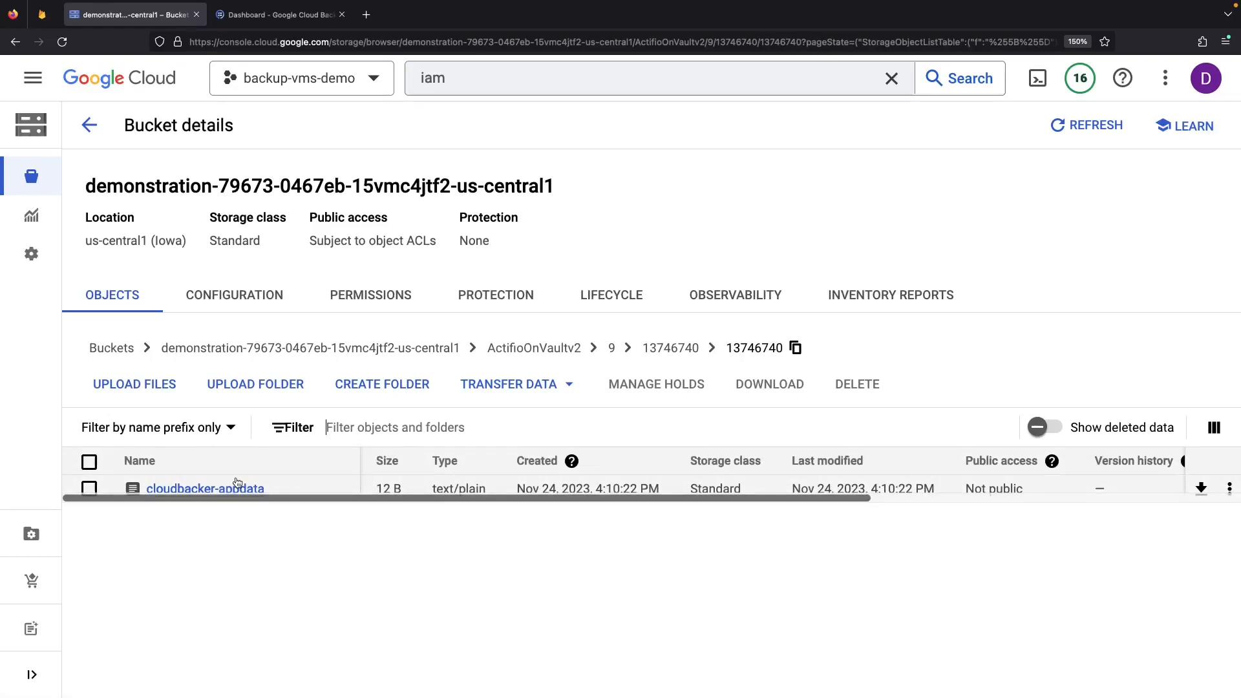
click(533, 348)
click(162, 489)
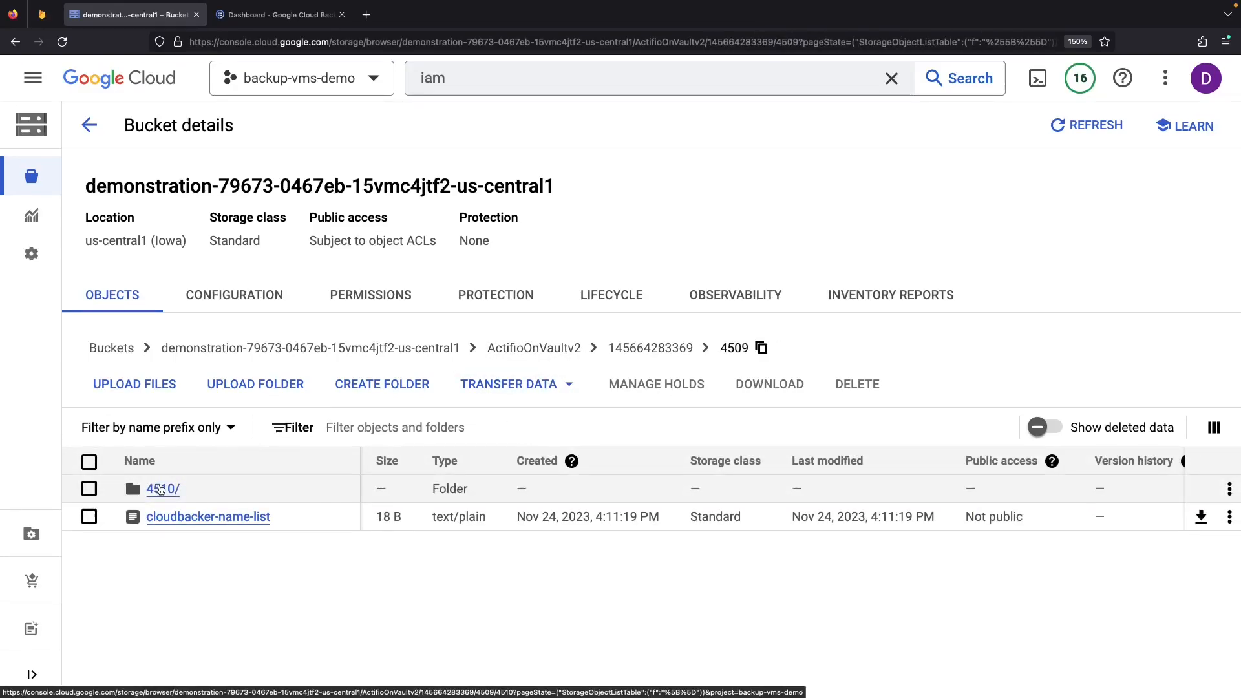
click(162, 488)
click(229, 516)
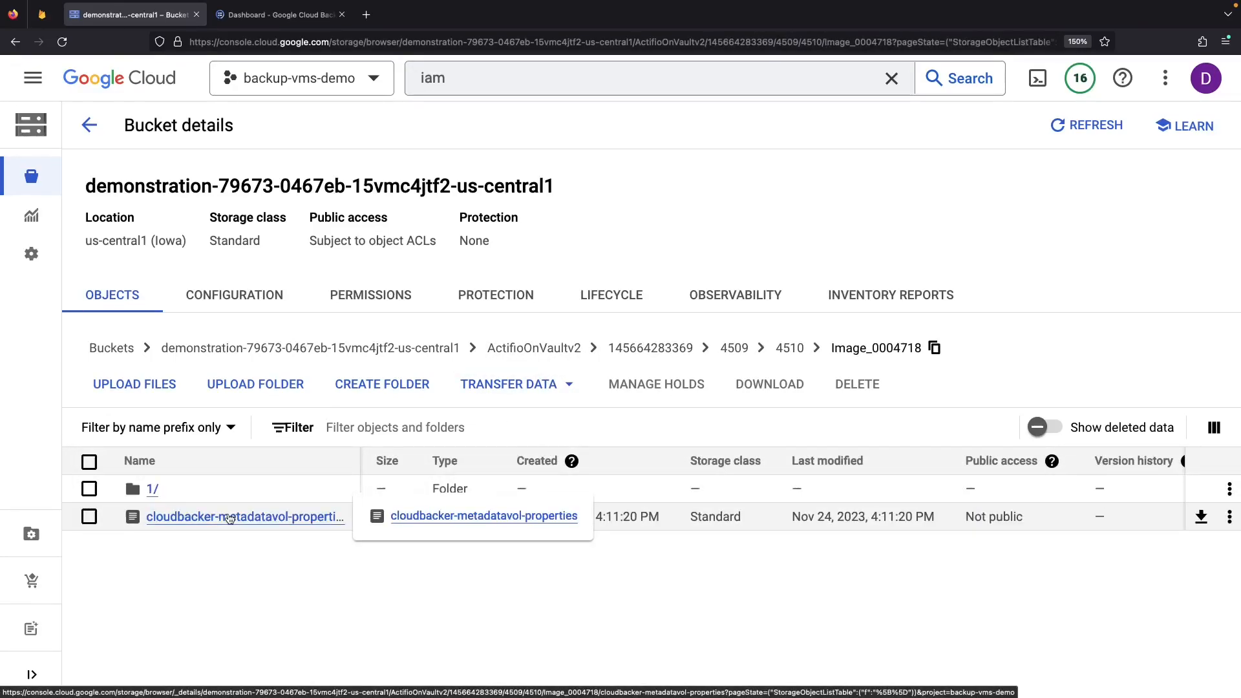
click(150, 489)
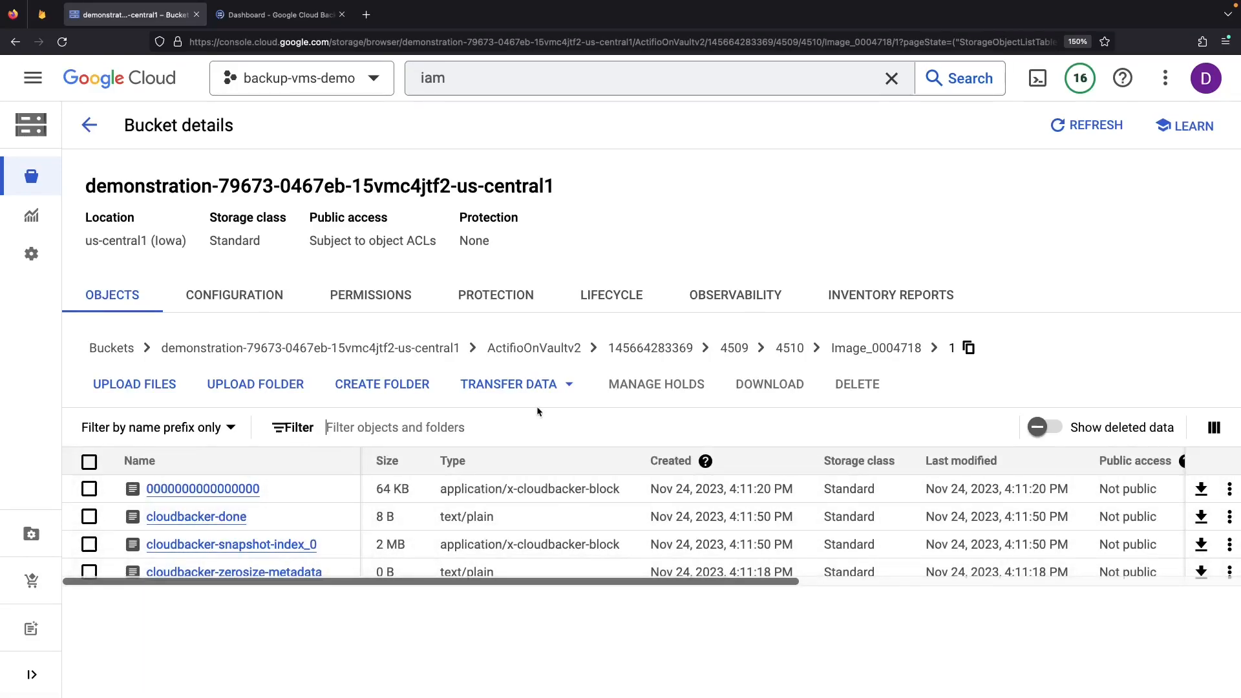
click(857, 354)
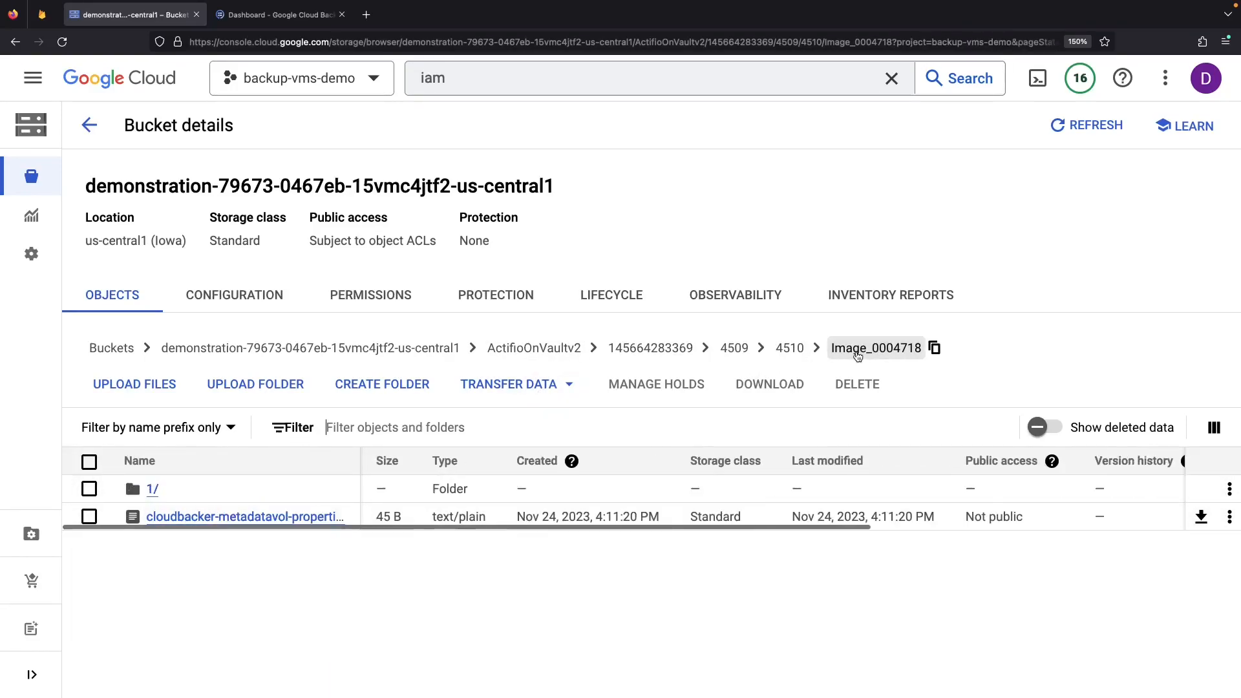
click(790, 348)
click(396, 340)
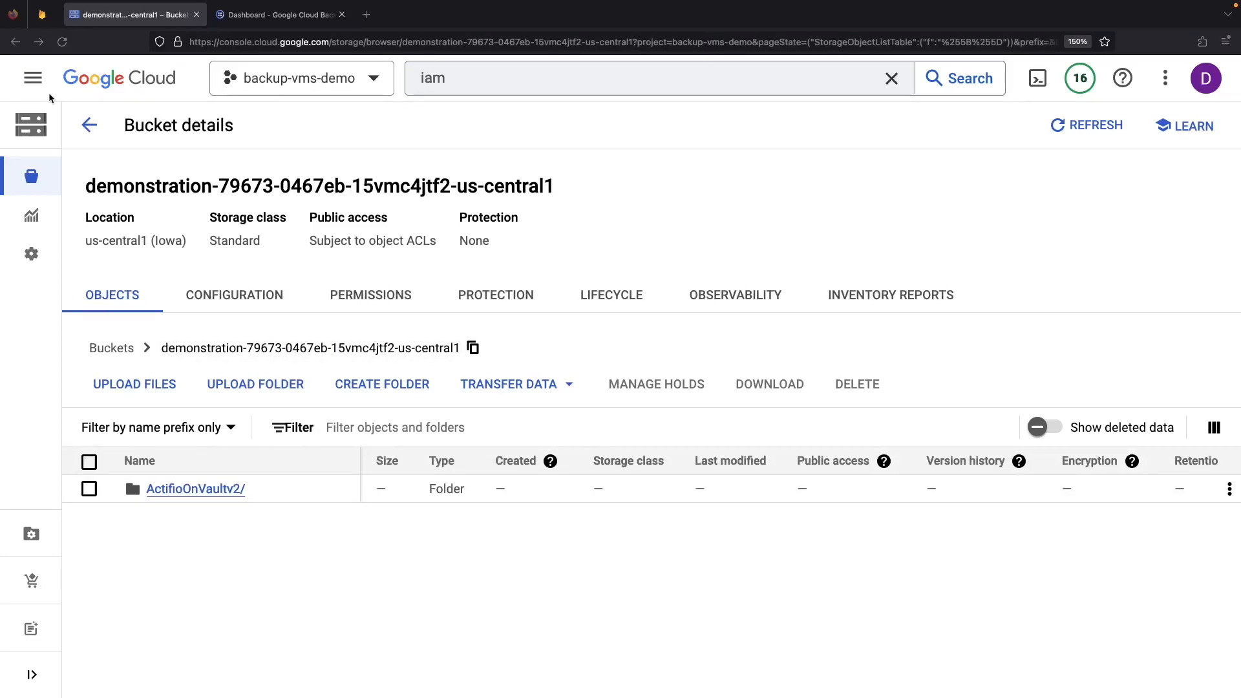
From the Compute Engine VM list, start an SSH-in-browser session to instance-1 and authorize it to connect to VMs.
click(32, 78)
mouse_move(109, 357)
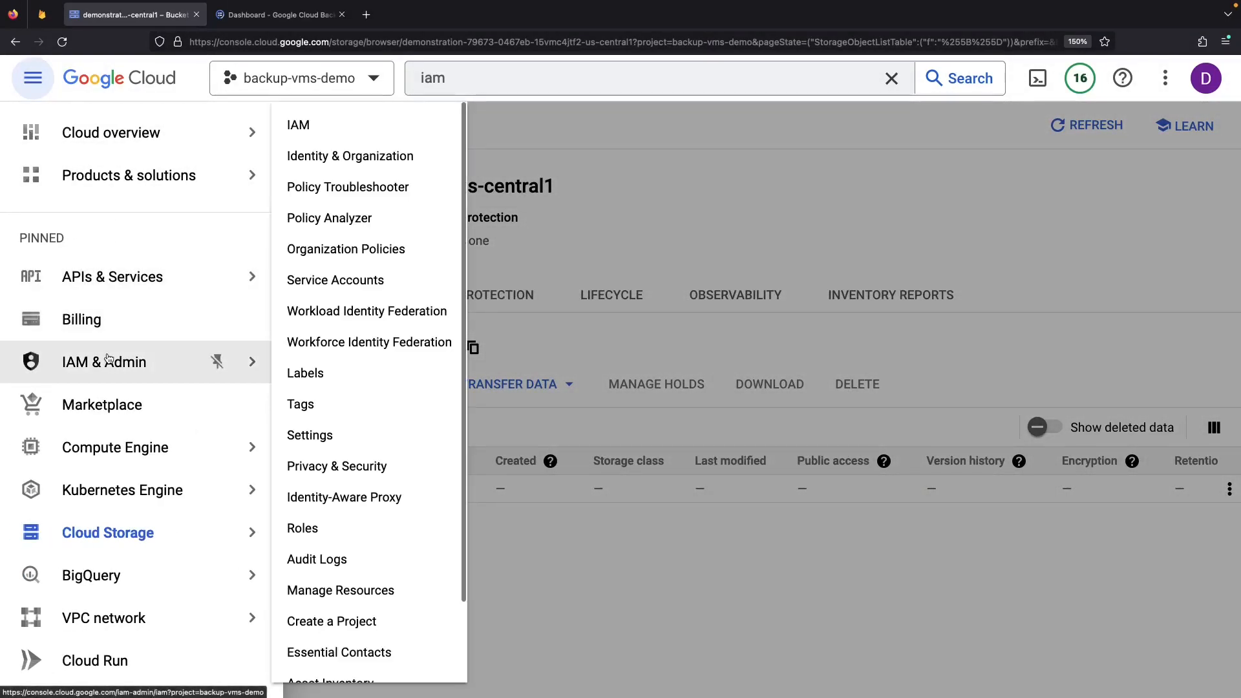
click(127, 454)
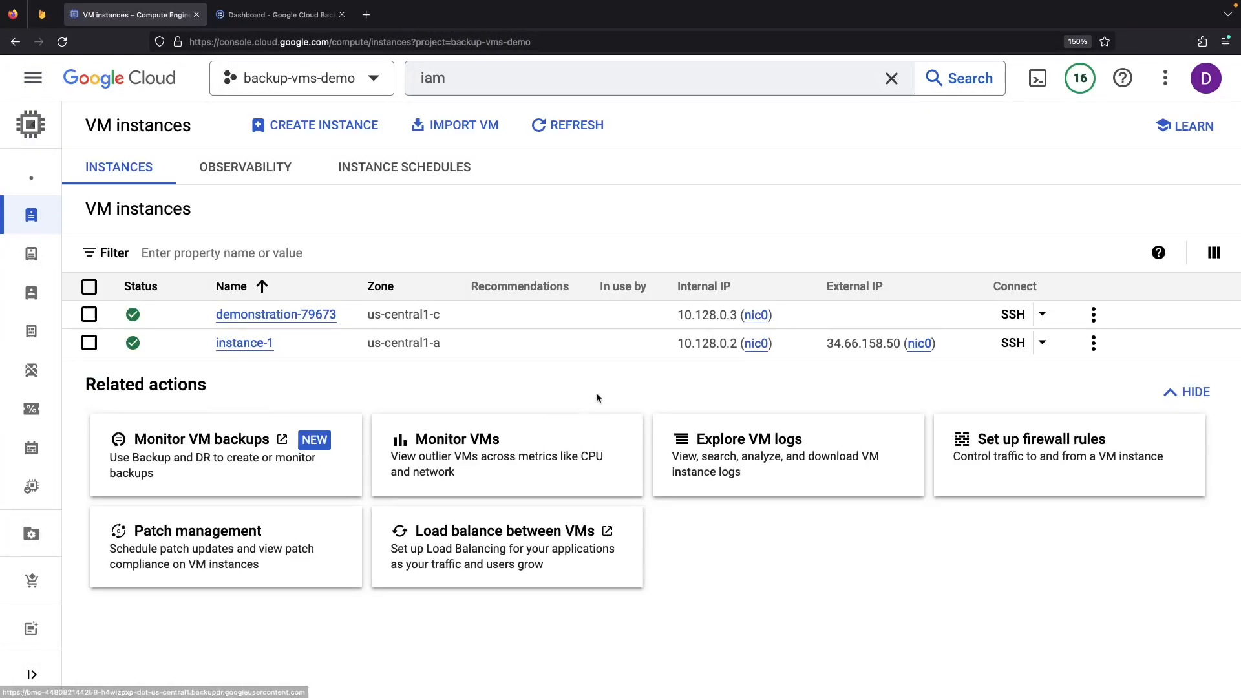
click(1012, 342)
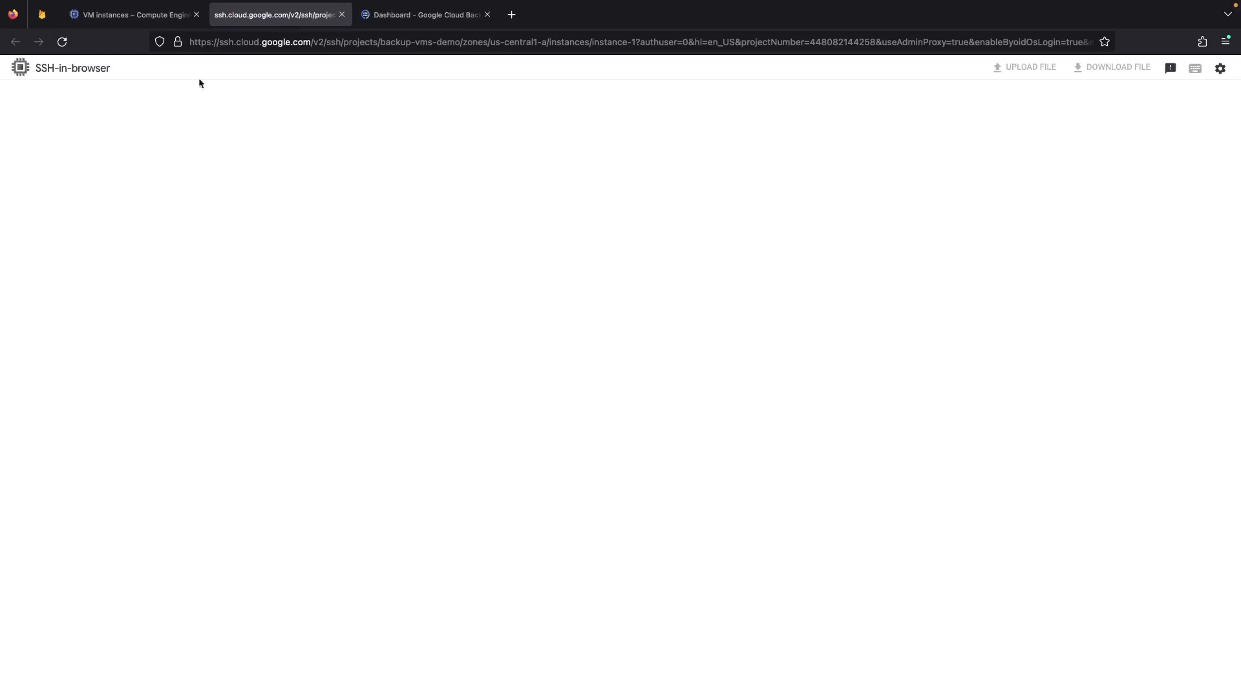
click(139, 14)
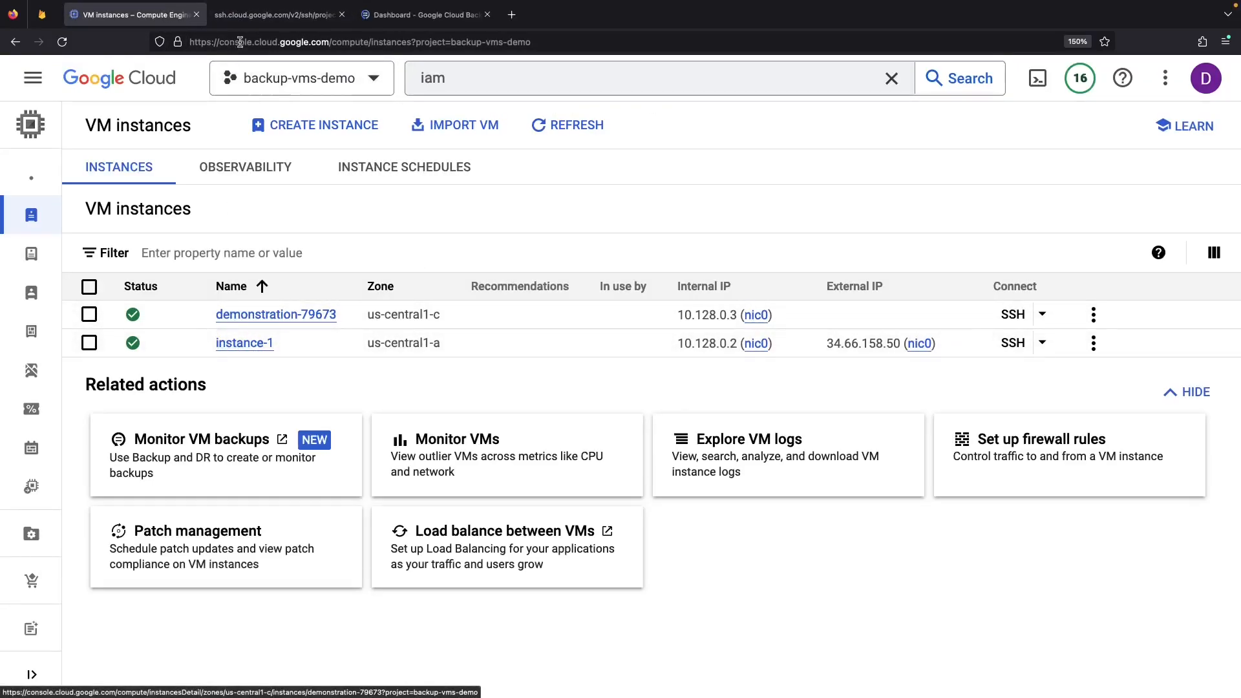
click(248, 19)
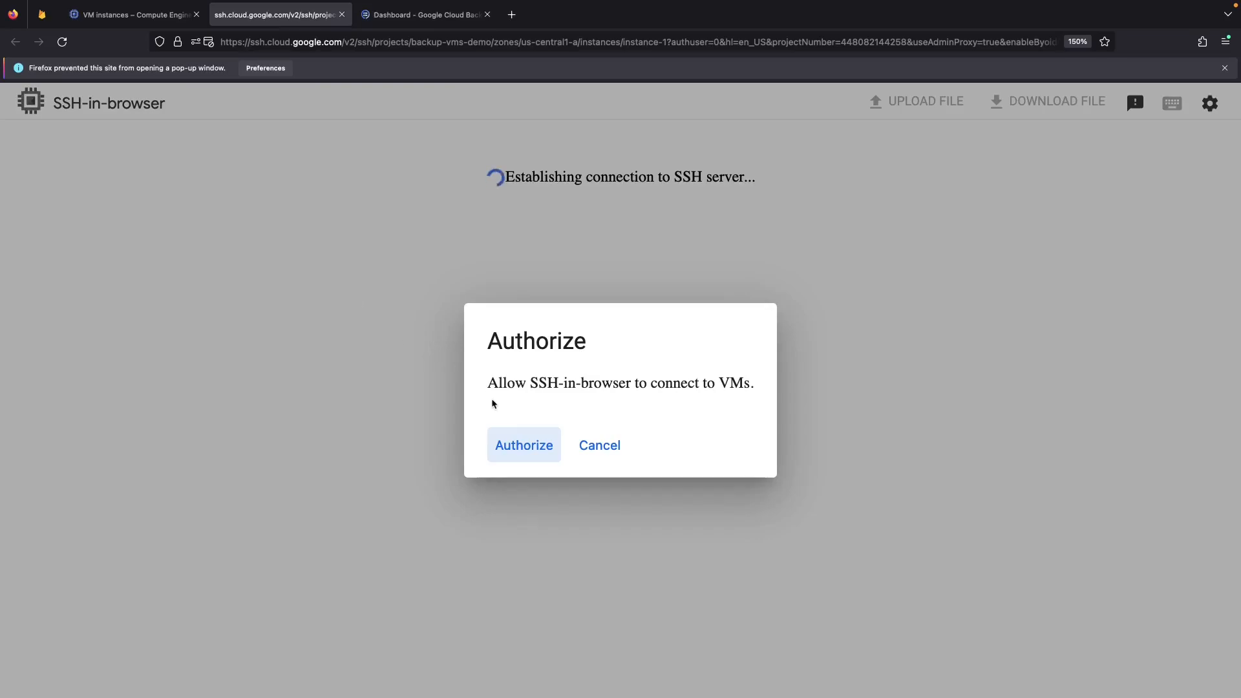
click(519, 442)
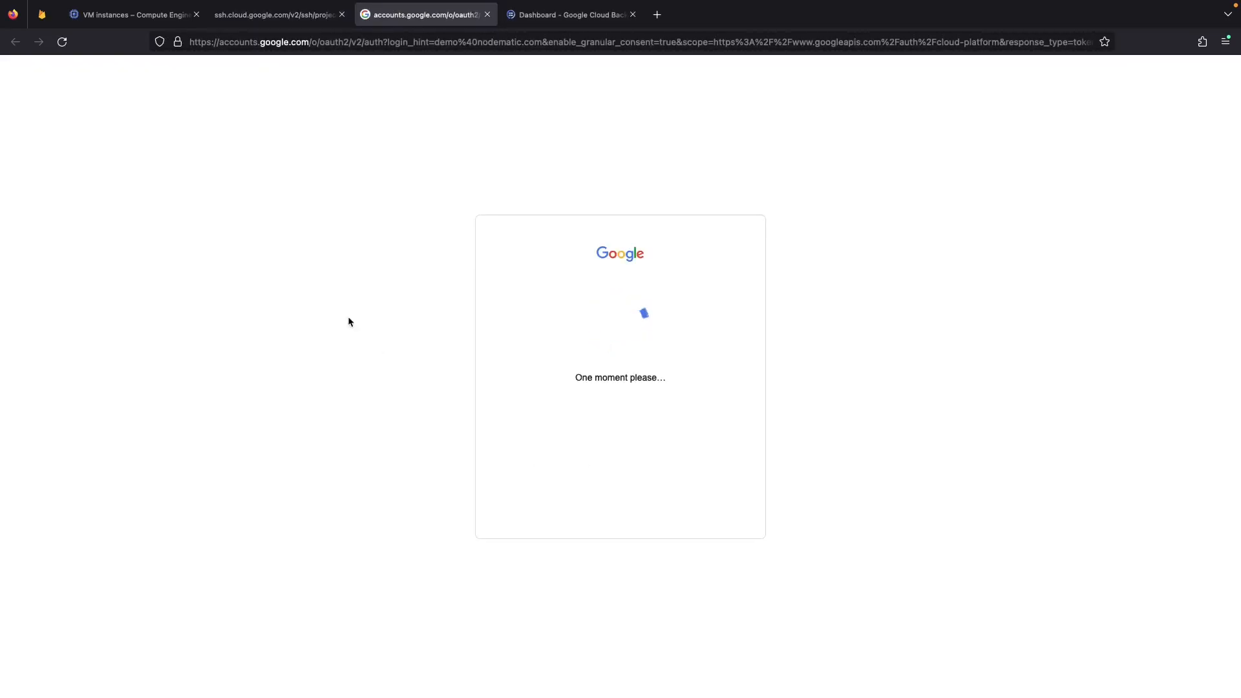
In the SSH session on instance-1, wipe the file system with sudo rm -rf / --no-preserve-root.
text(sudo rm)
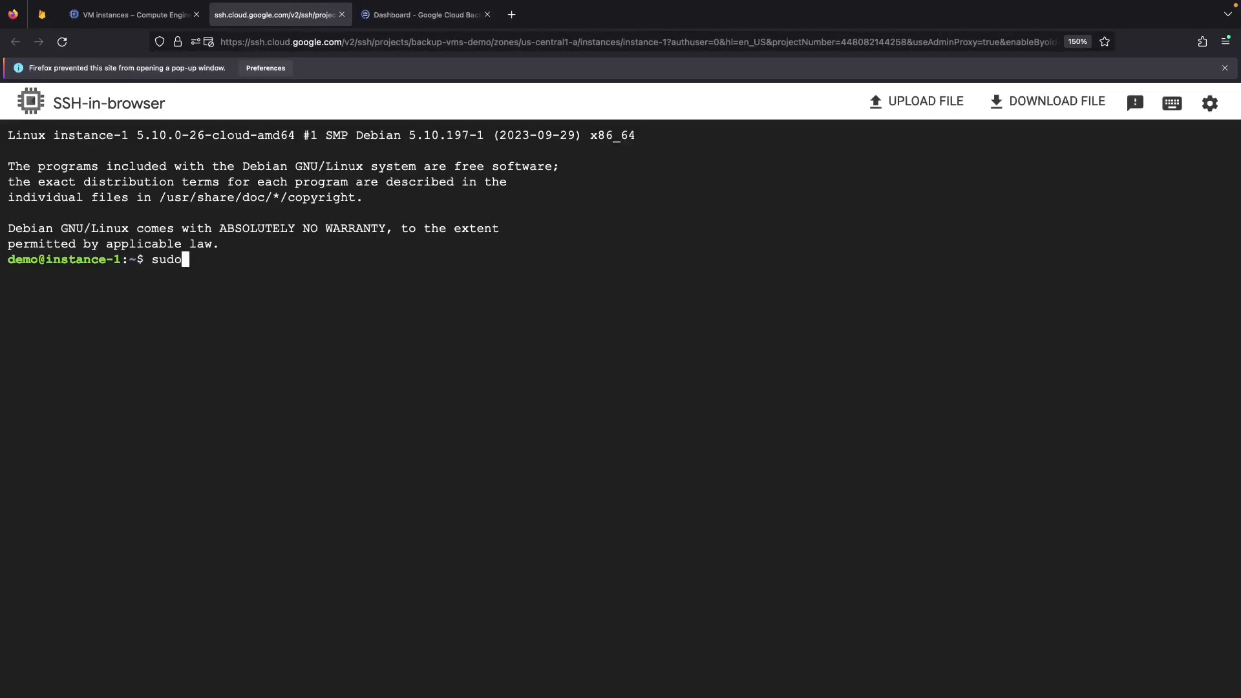
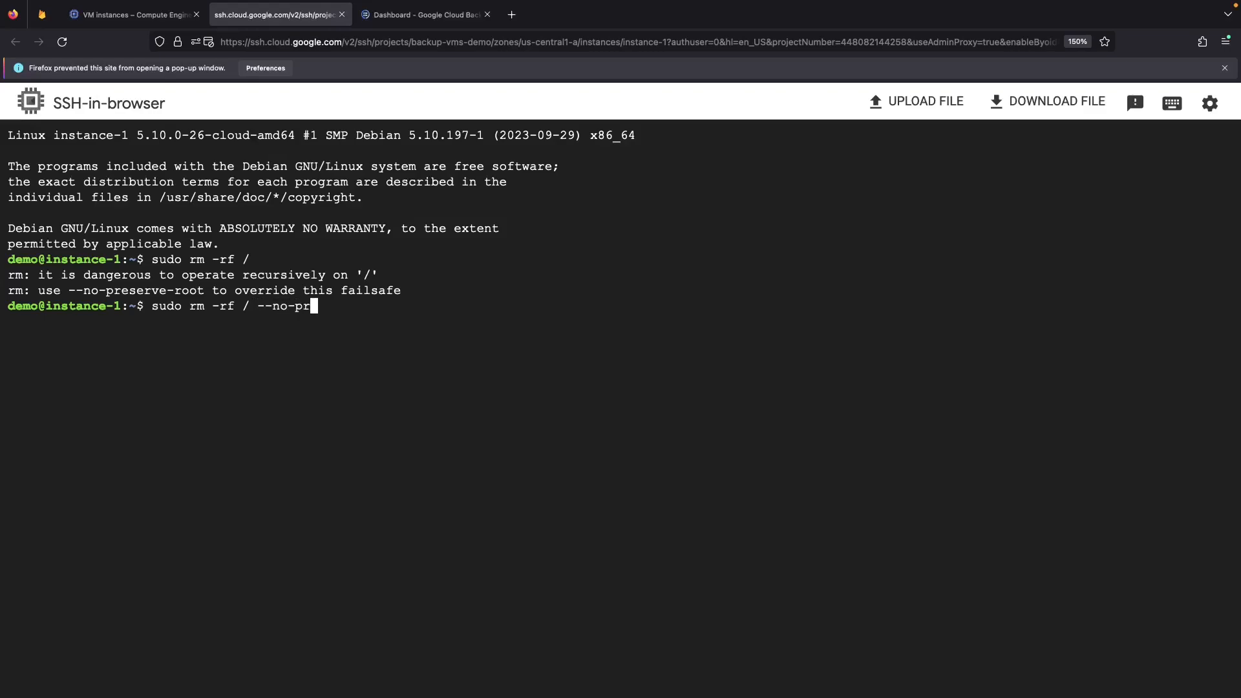
text(erve-root)
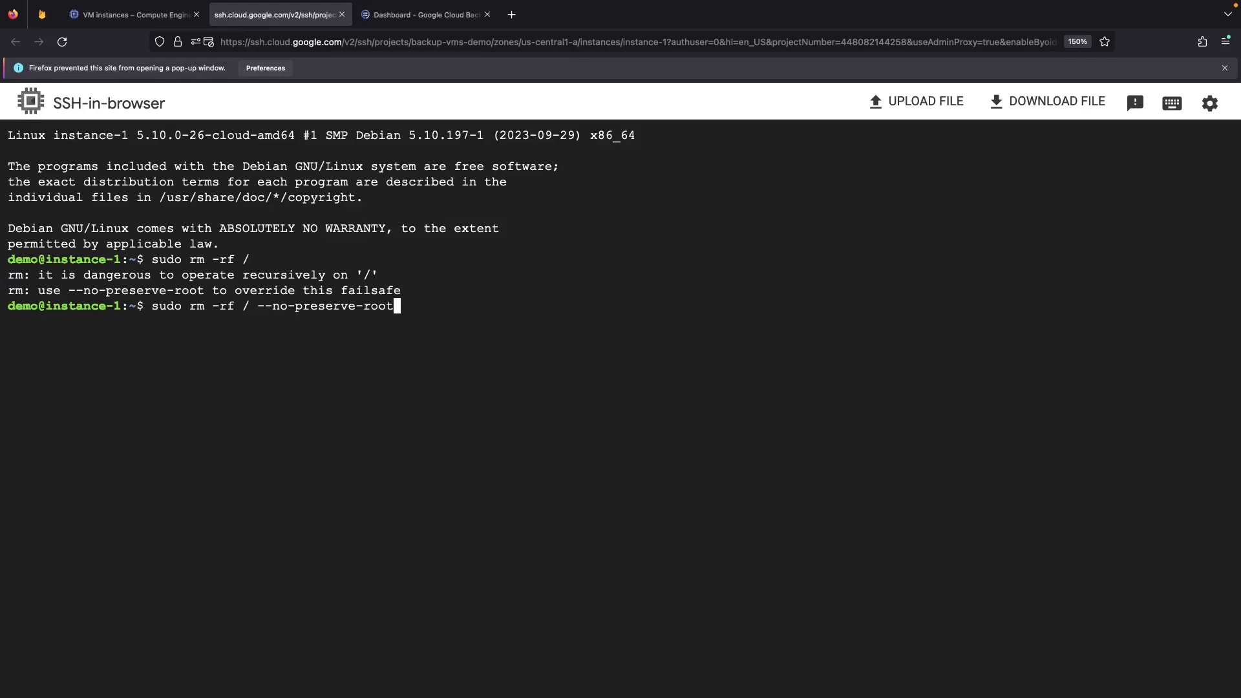
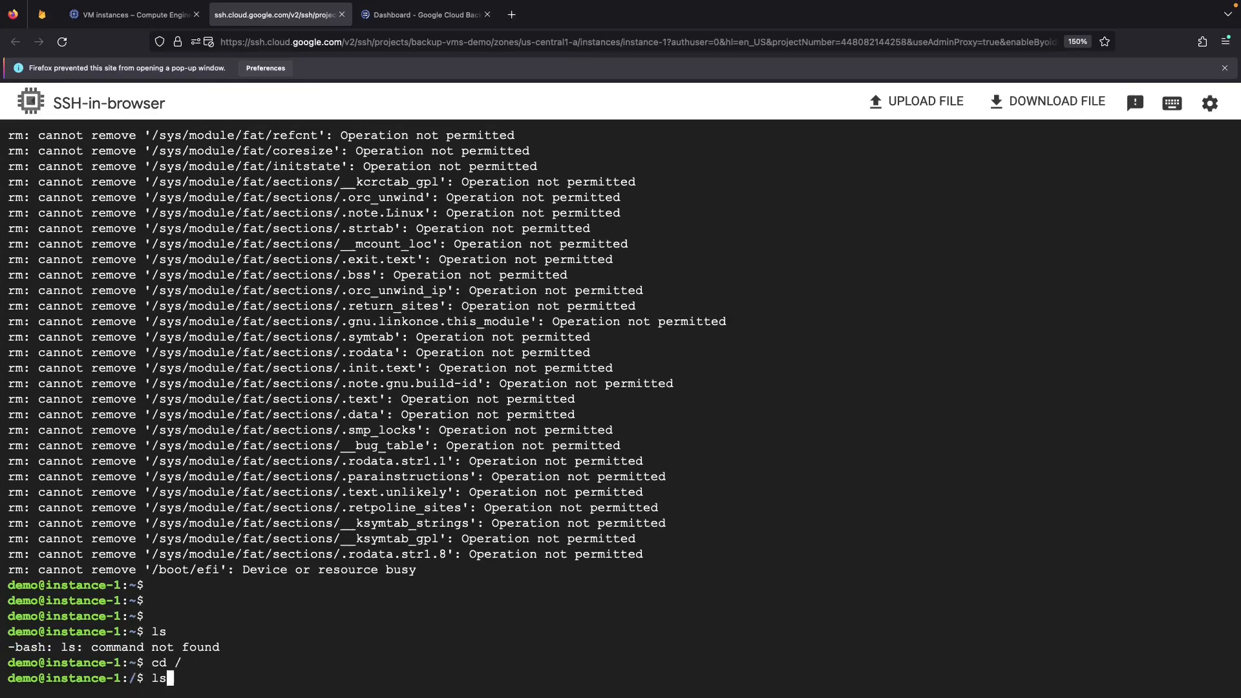
Check the wiped VM's root directory with ls and pwd, exit the SSH session, and refresh the VM instances list.
key(Return)
text(pwd)
key(Return)
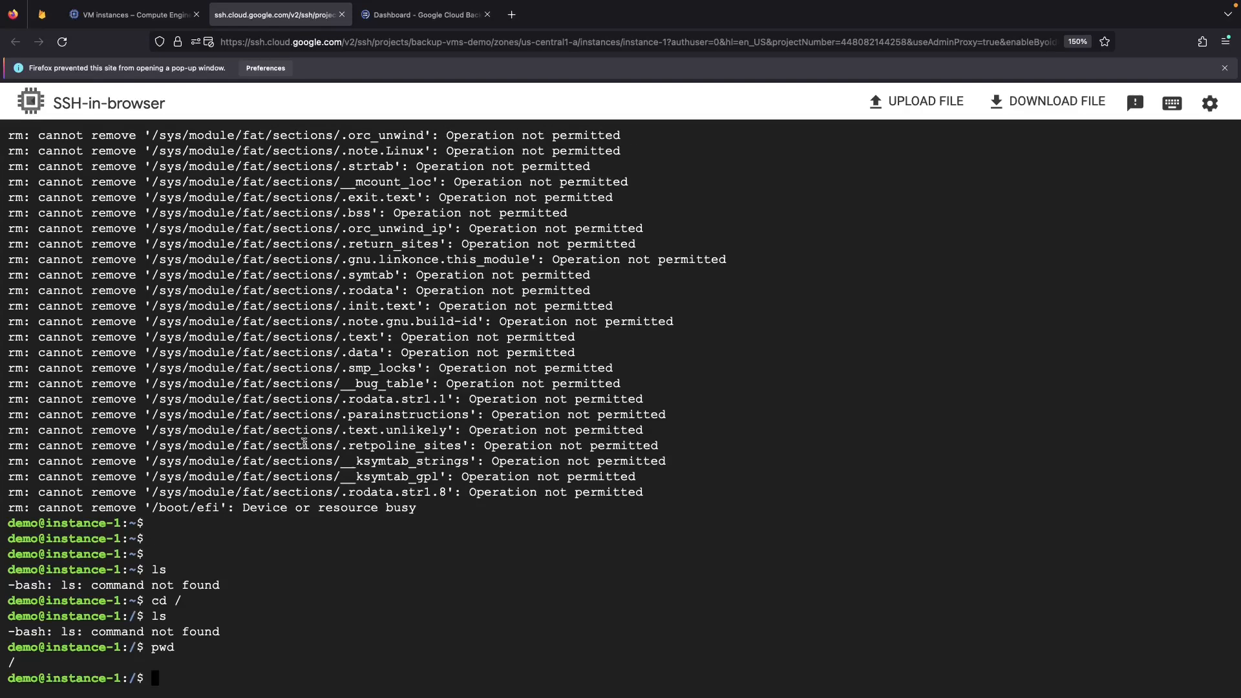
text(exit)
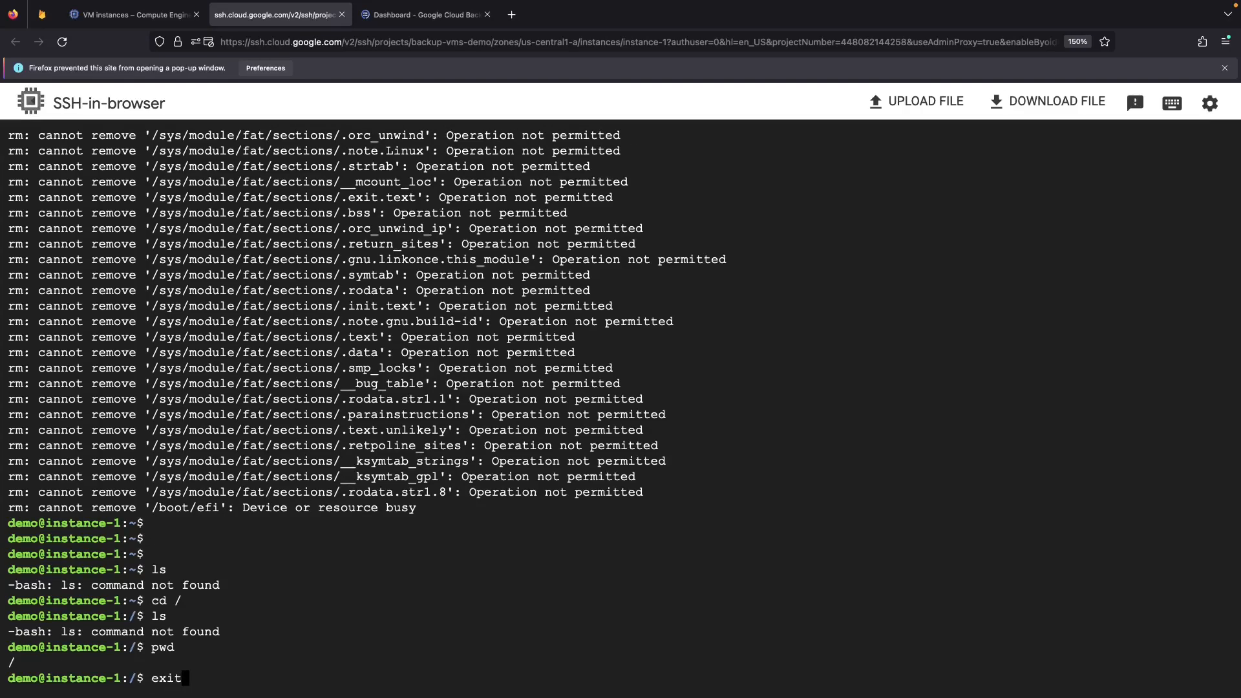
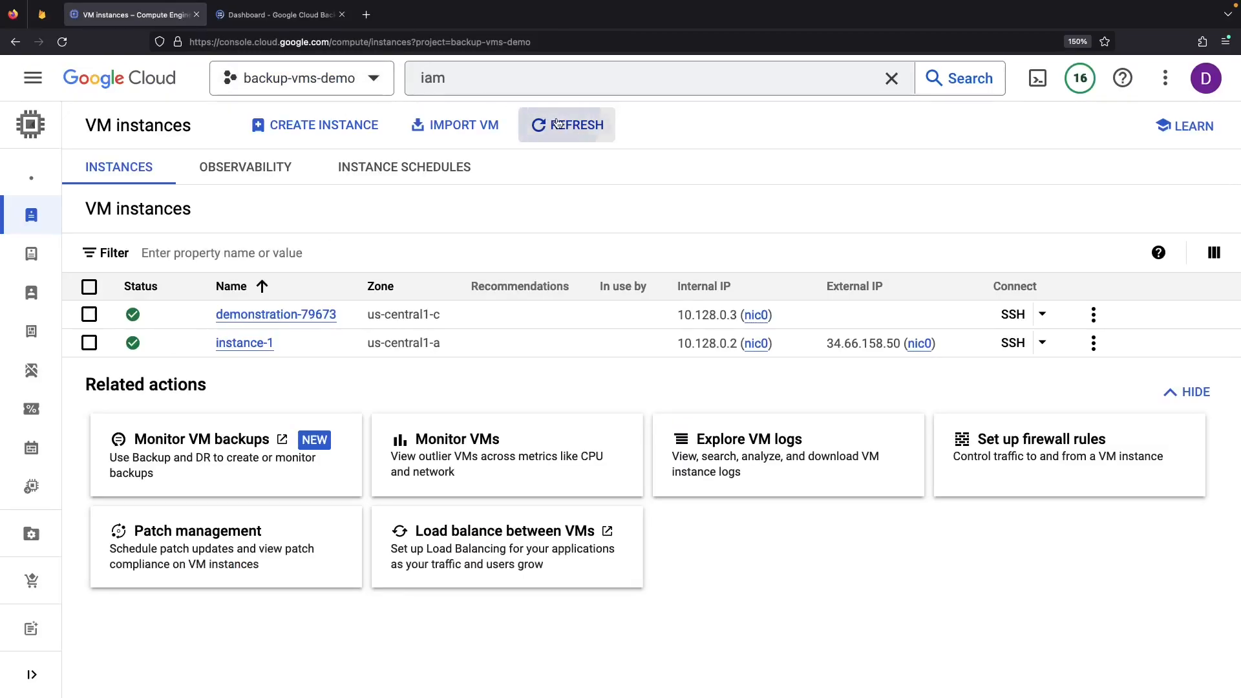
click(562, 124)
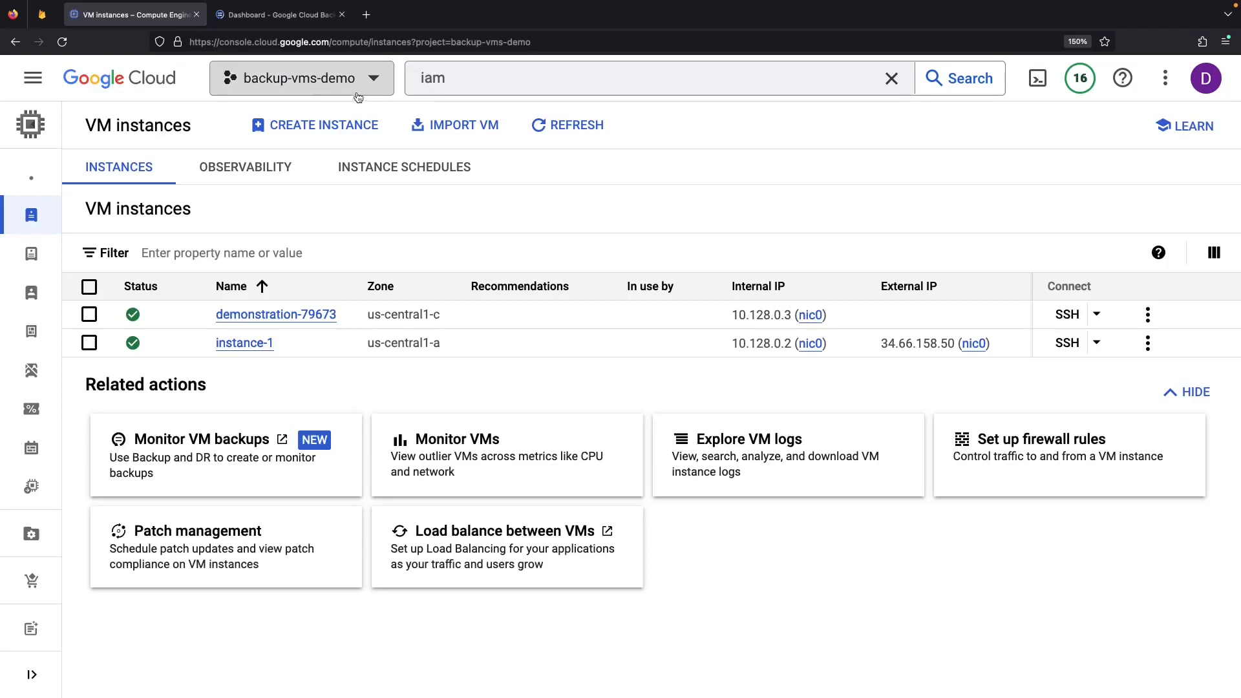
click(288, 18)
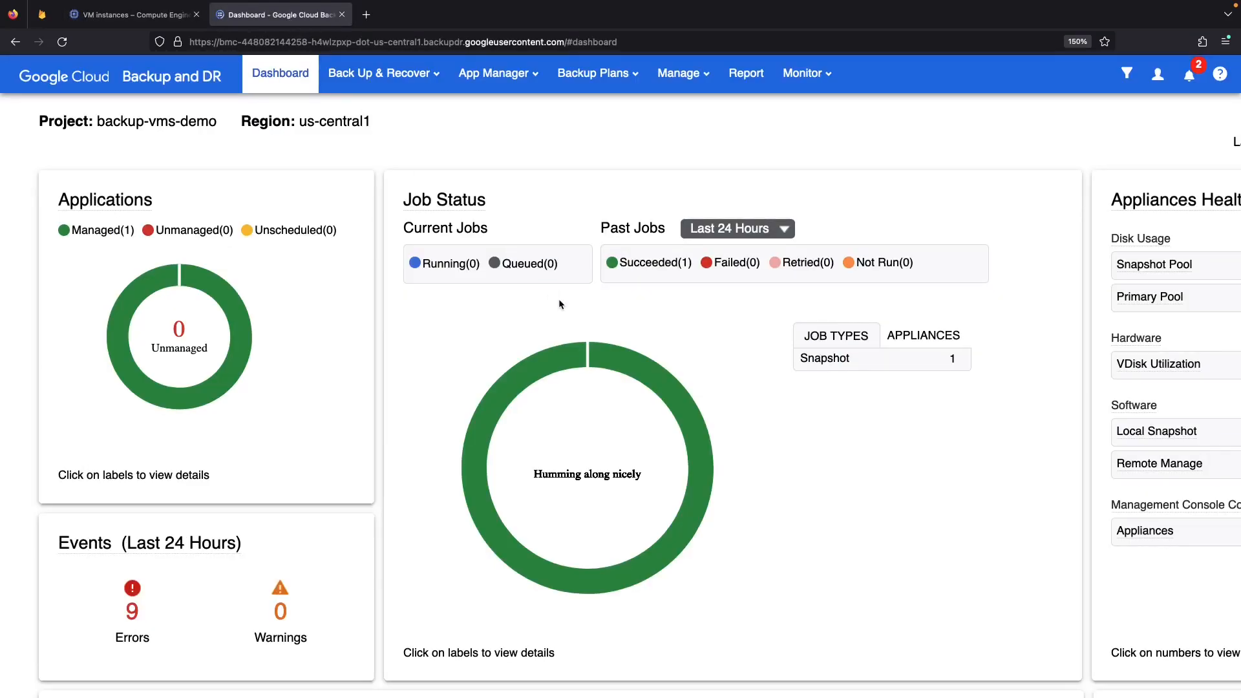
mouse_move(382, 73)
click(368, 146)
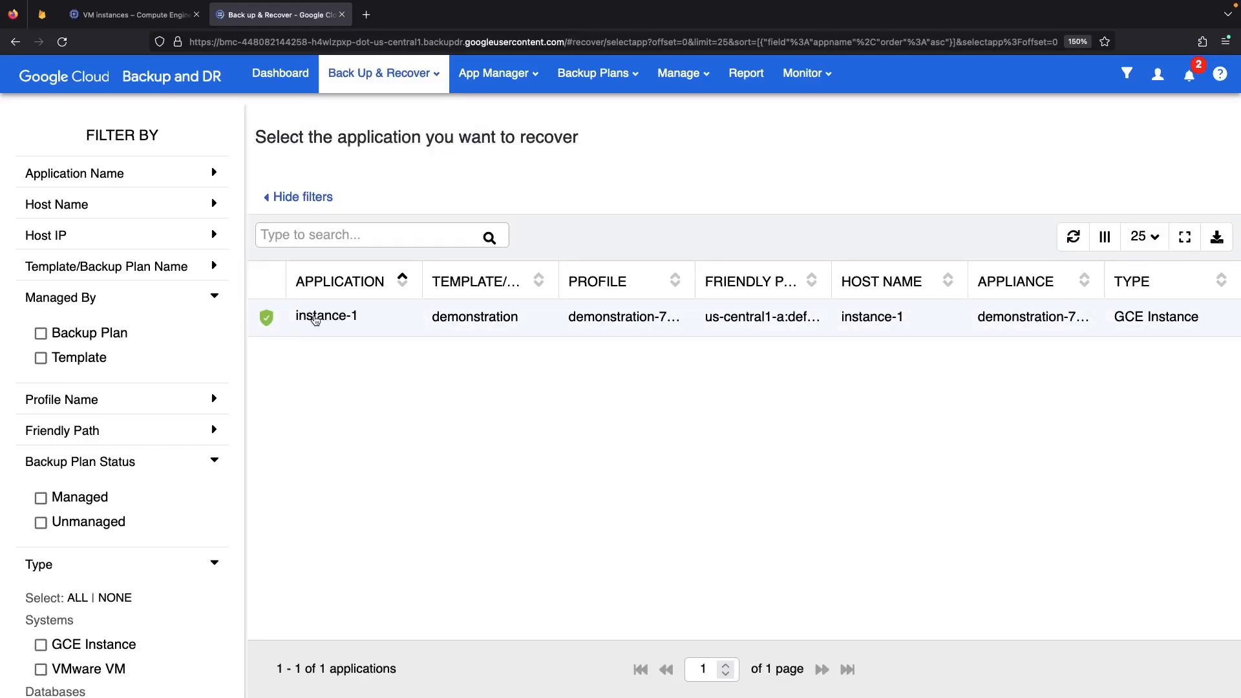
click(315, 319)
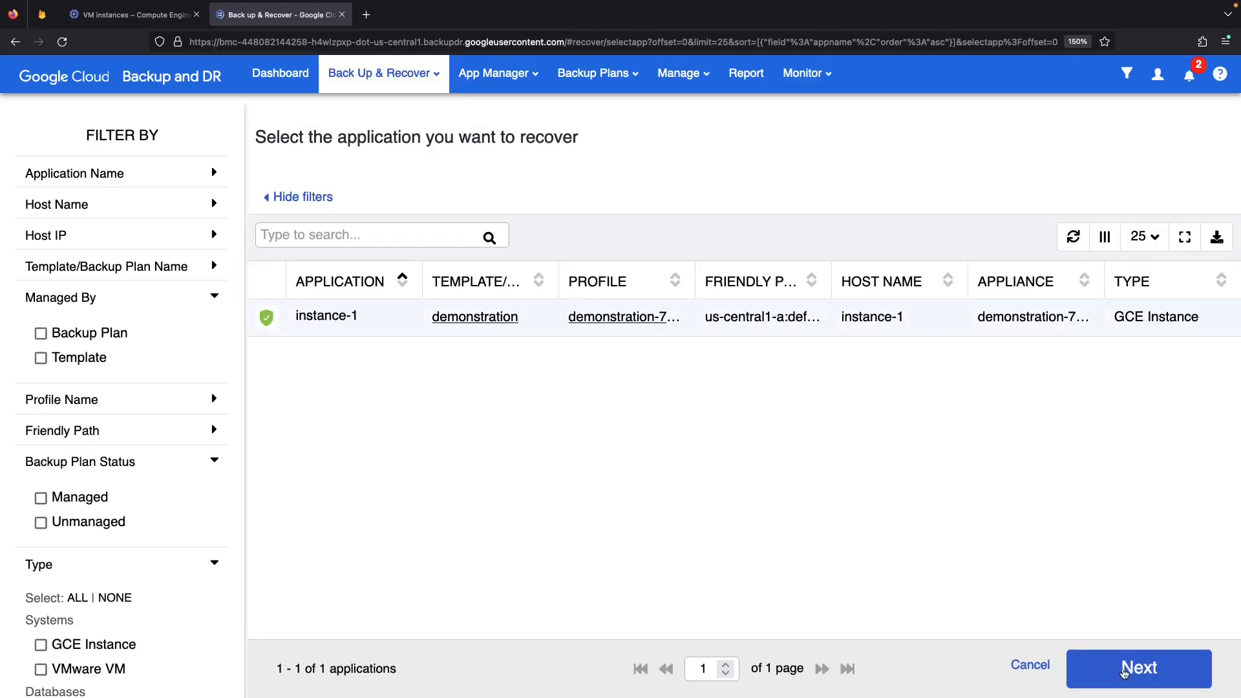
click(1123, 673)
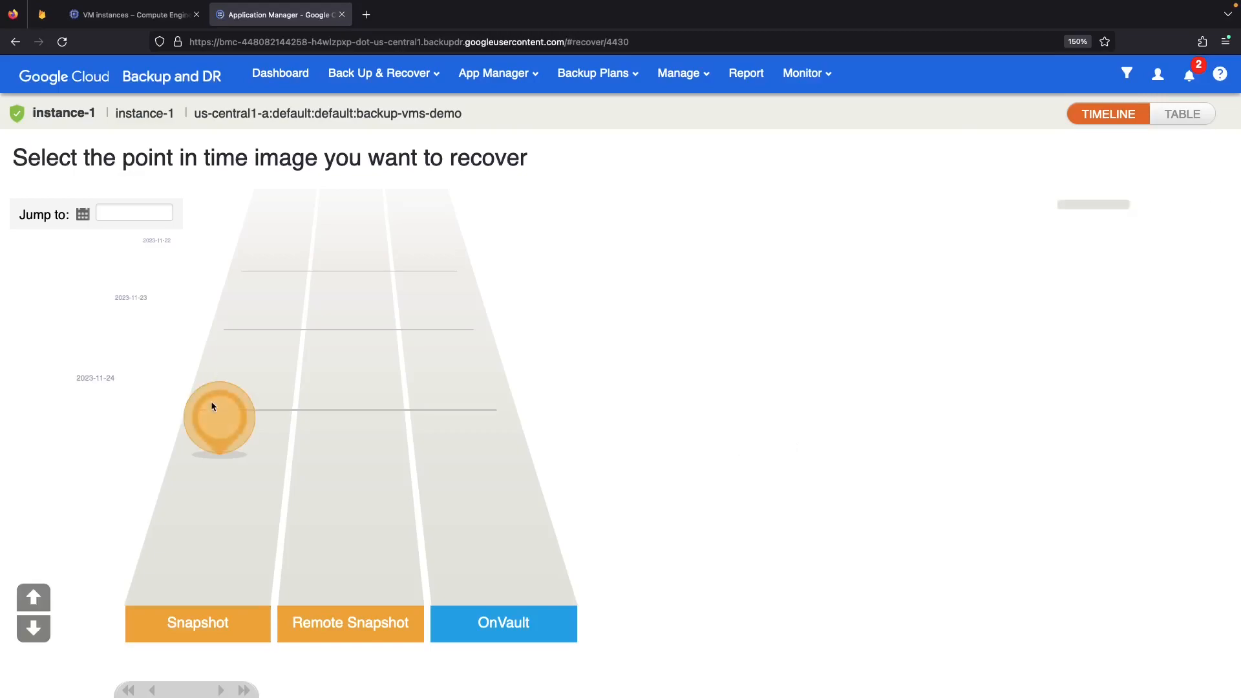
click(211, 406)
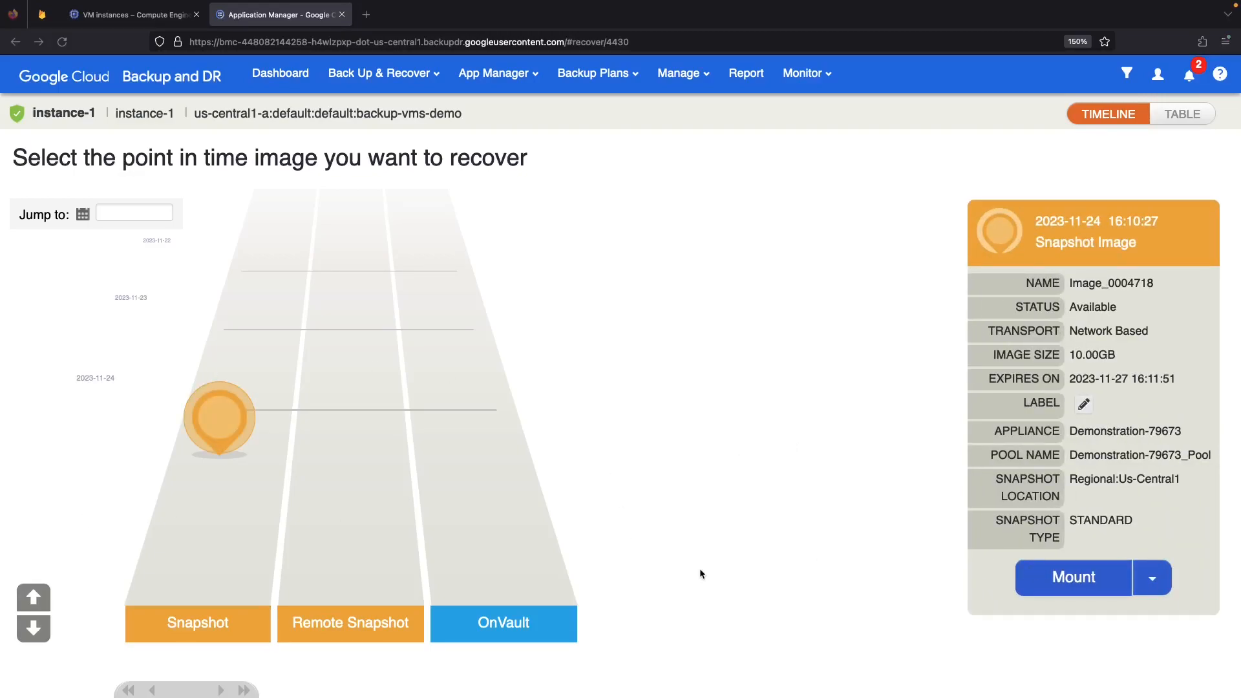
Restore the instance-1 volume from the selected snapshot image with power-on after restore, confirming with DATA LOSS.
click(1153, 583)
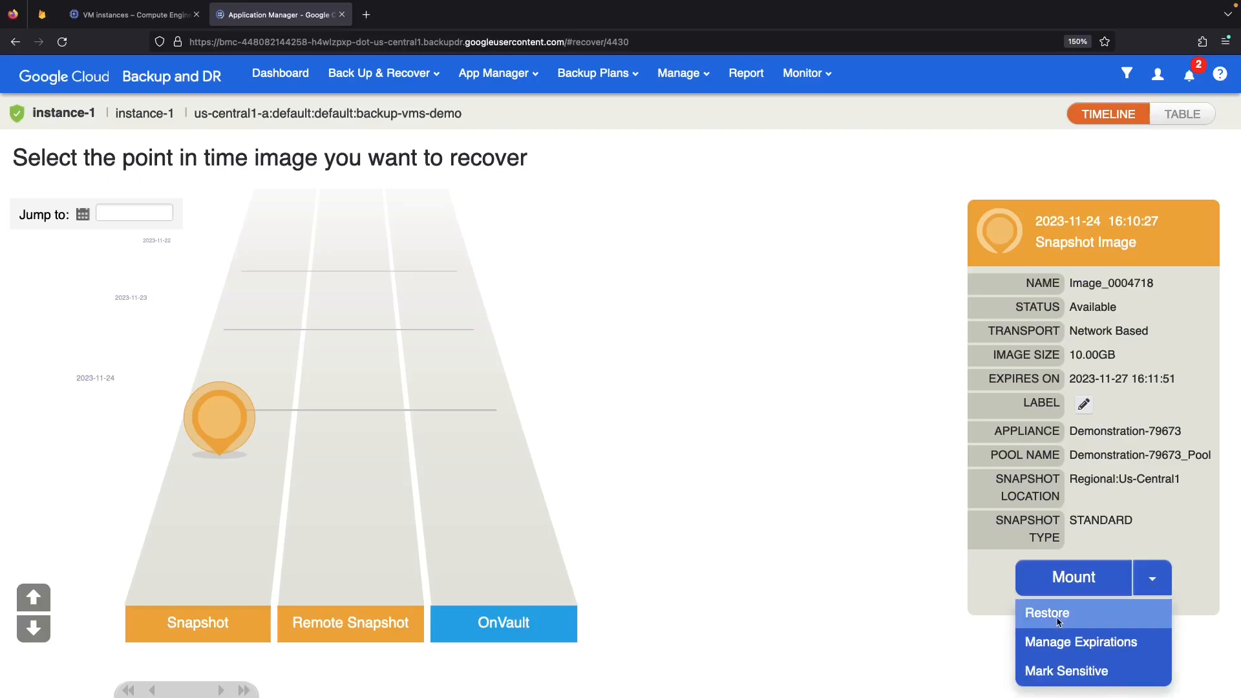
click(1033, 610)
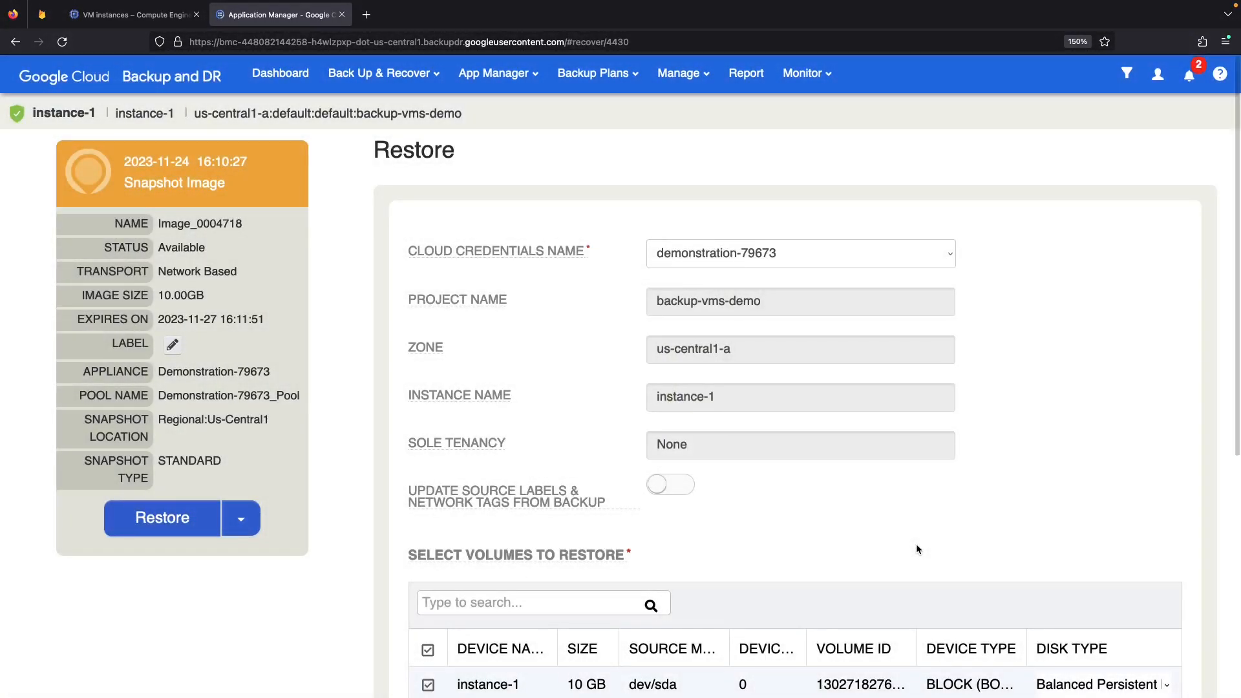
scroll(916, 544, down, 1)
scroll(916, 549, down, 1)
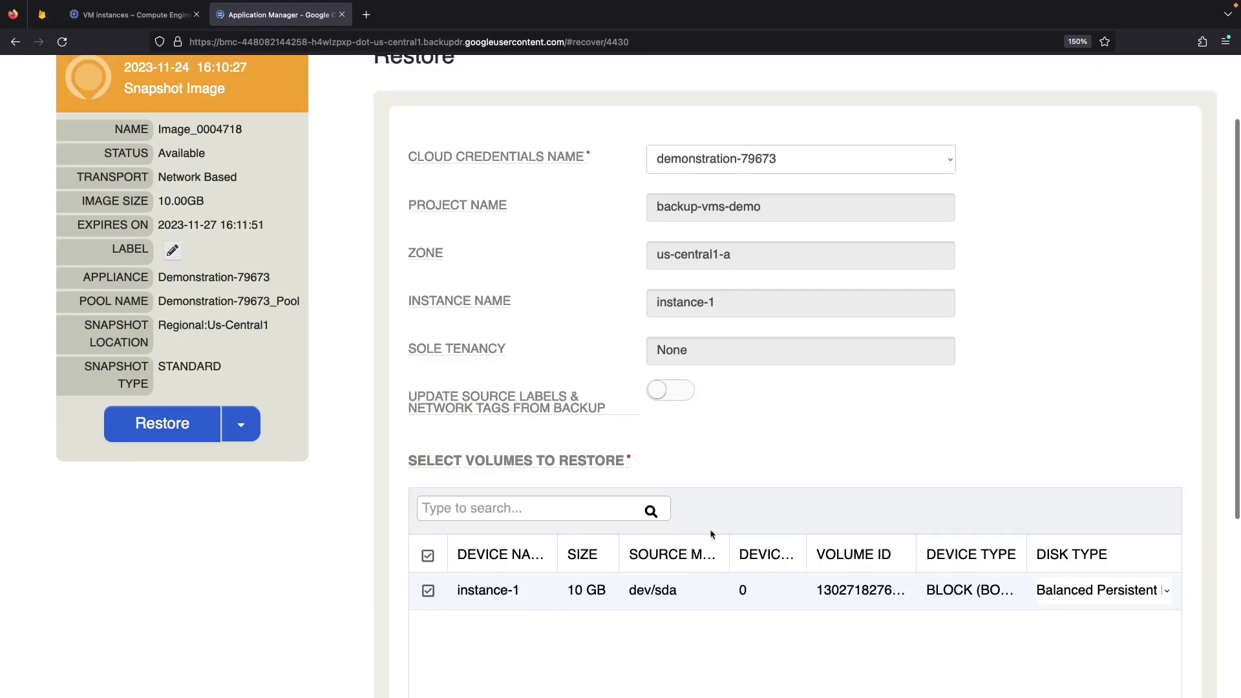
scroll(810, 433, down, 3)
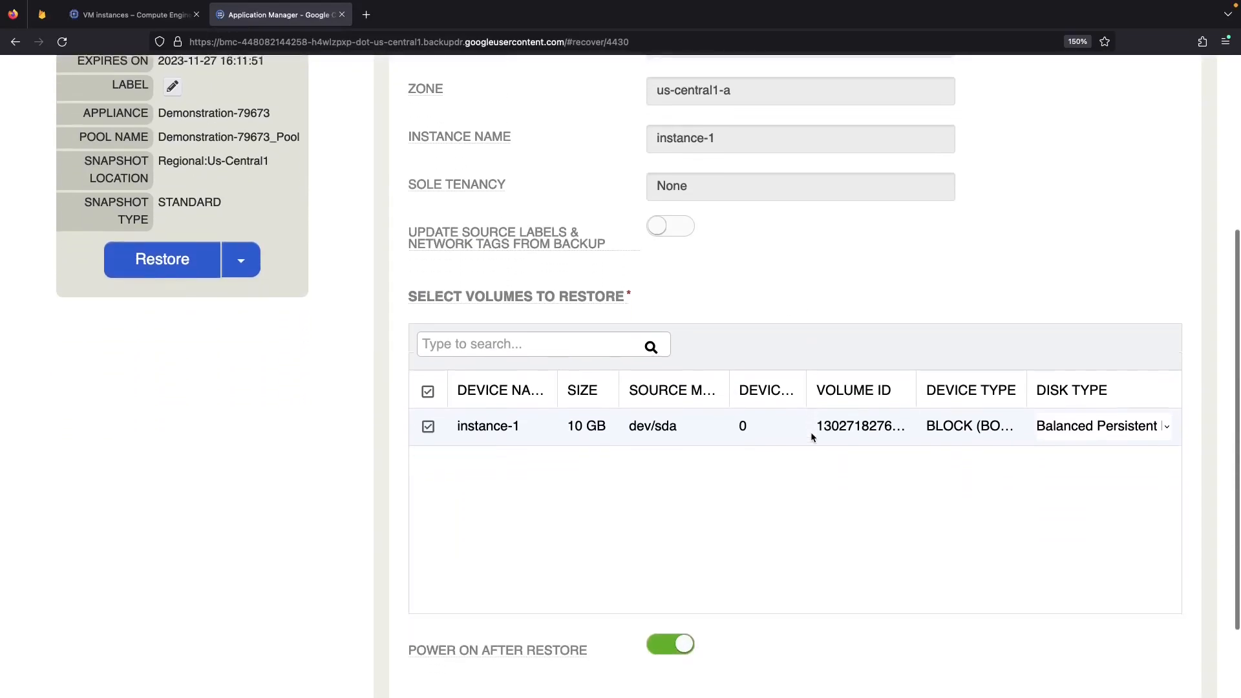
click(1077, 632)
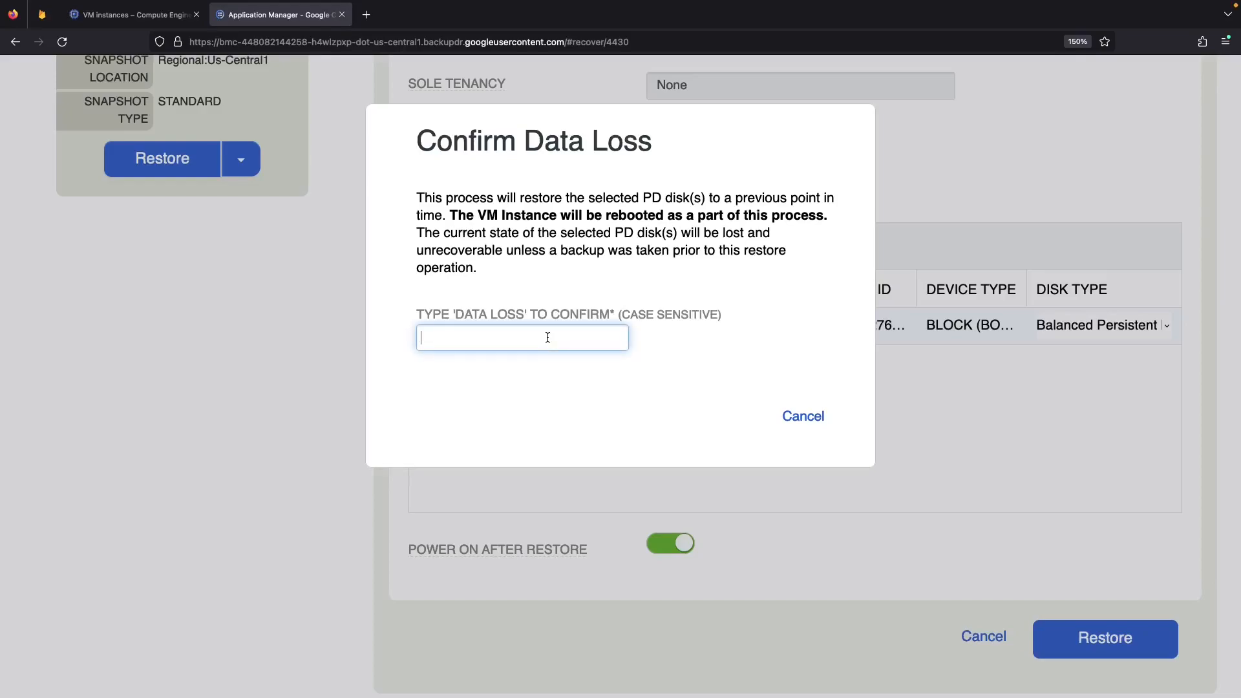
text(DATA LOSS)
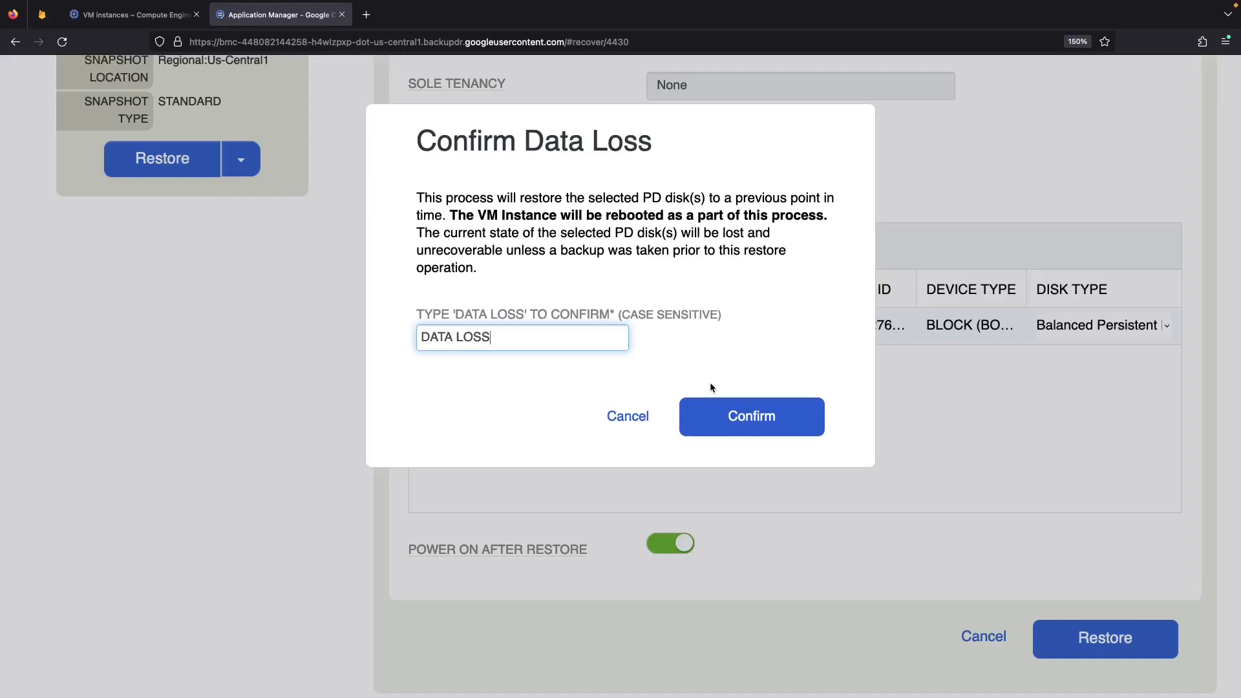
click(737, 417)
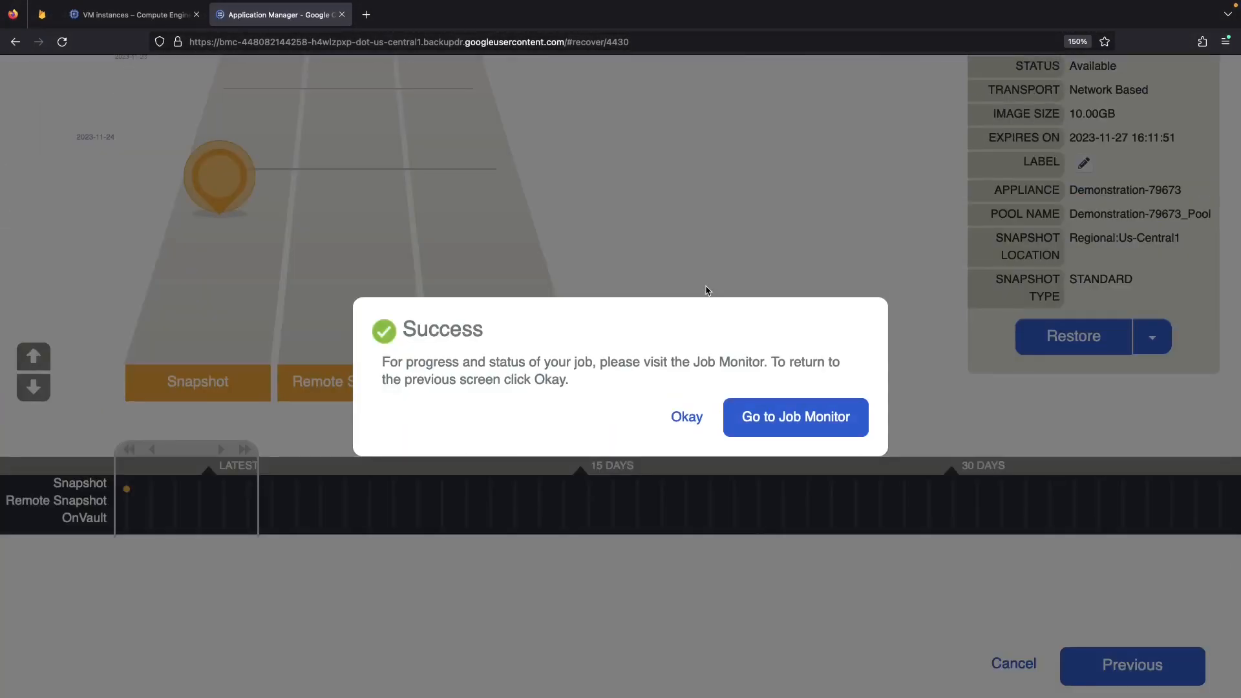
Check the restore job in the Job Monitor and dashboard, removing the Running status filter to list all jobs.
click(774, 421)
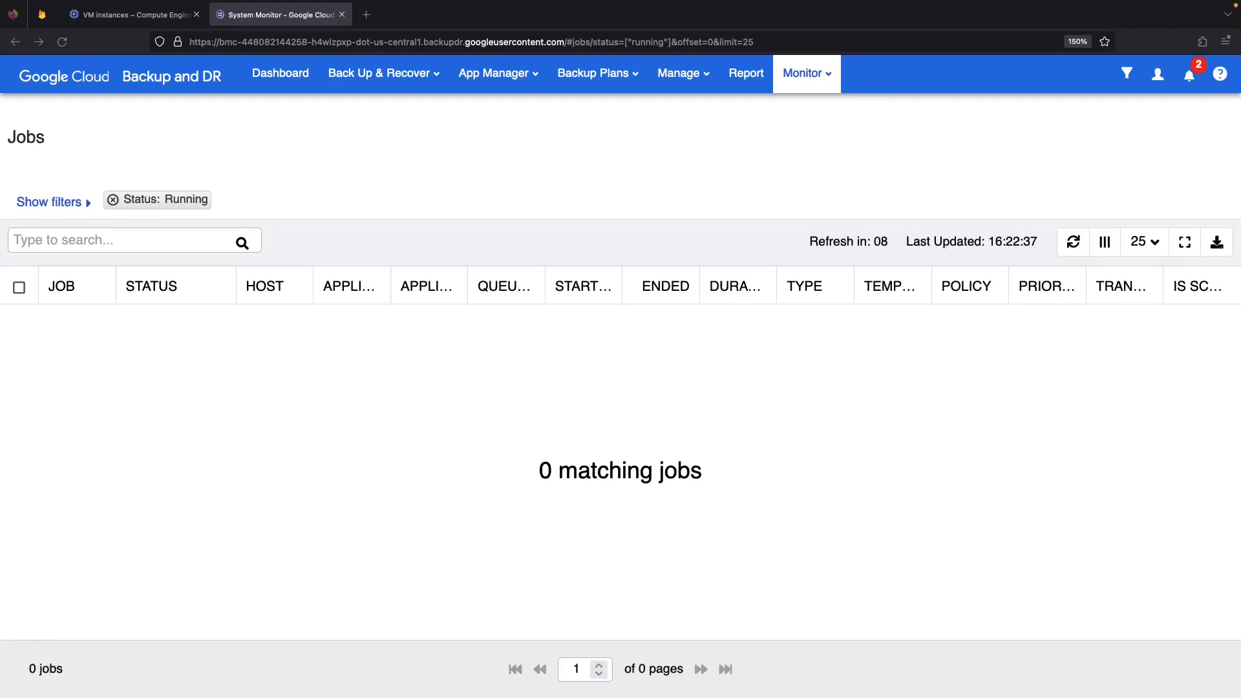
click(274, 76)
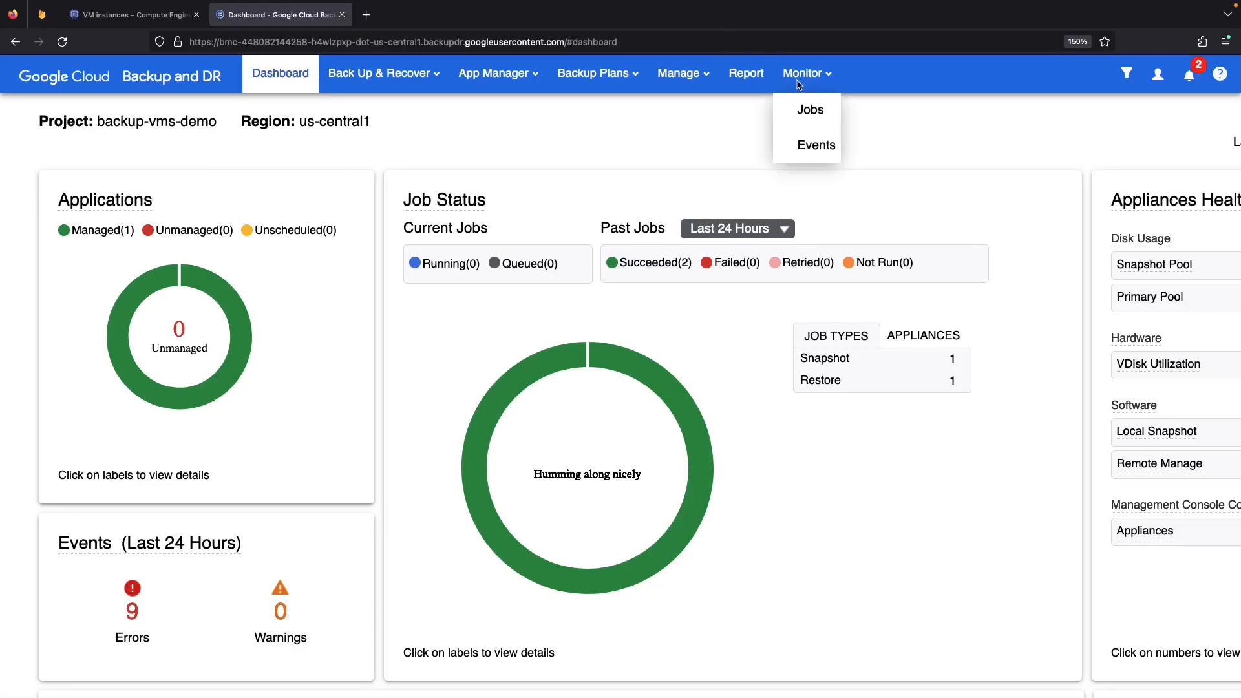
mouse_move(803, 76)
click(805, 102)
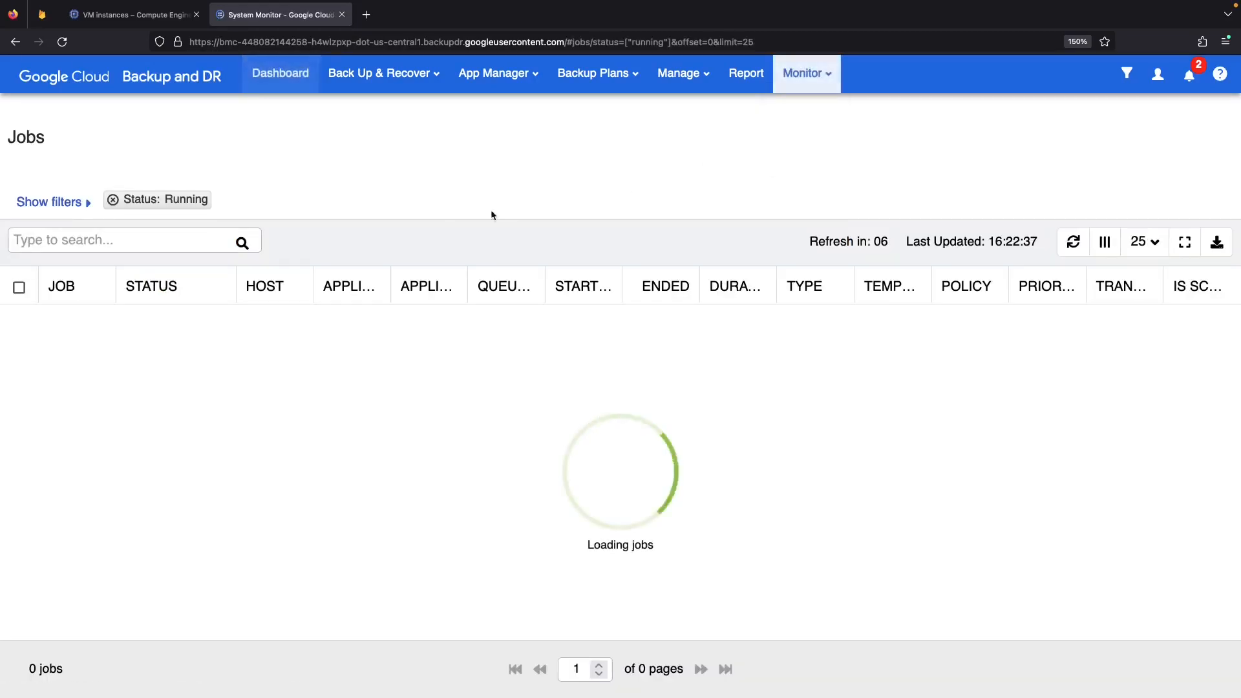
click(111, 200)
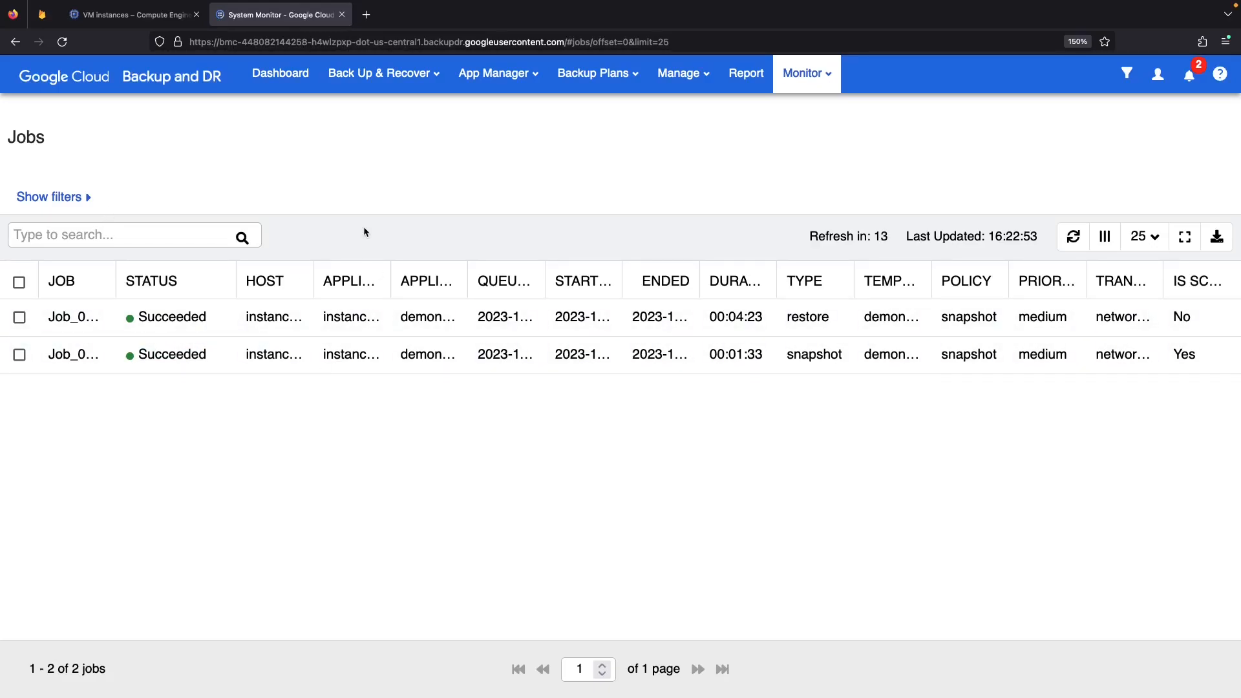
Refresh the Compute Engine VM list, start an SSH-in-browser session to instance-1, and authorize the connection.
click(132, 15)
click(569, 126)
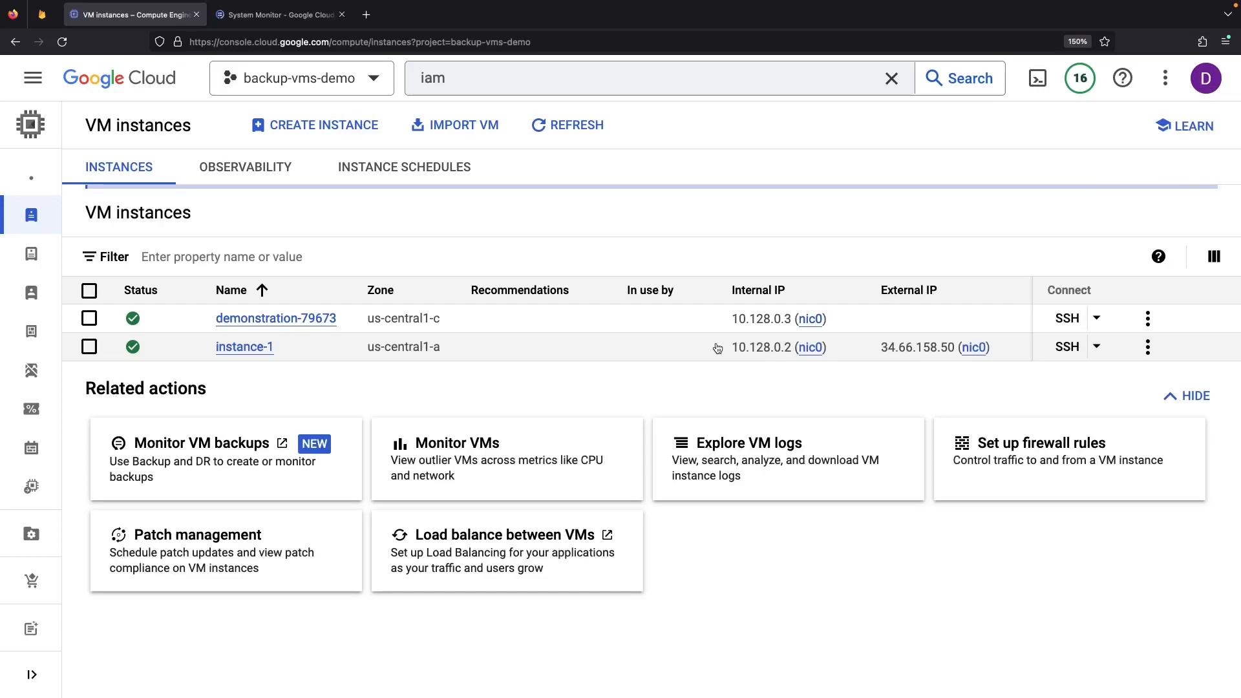
click(1082, 343)
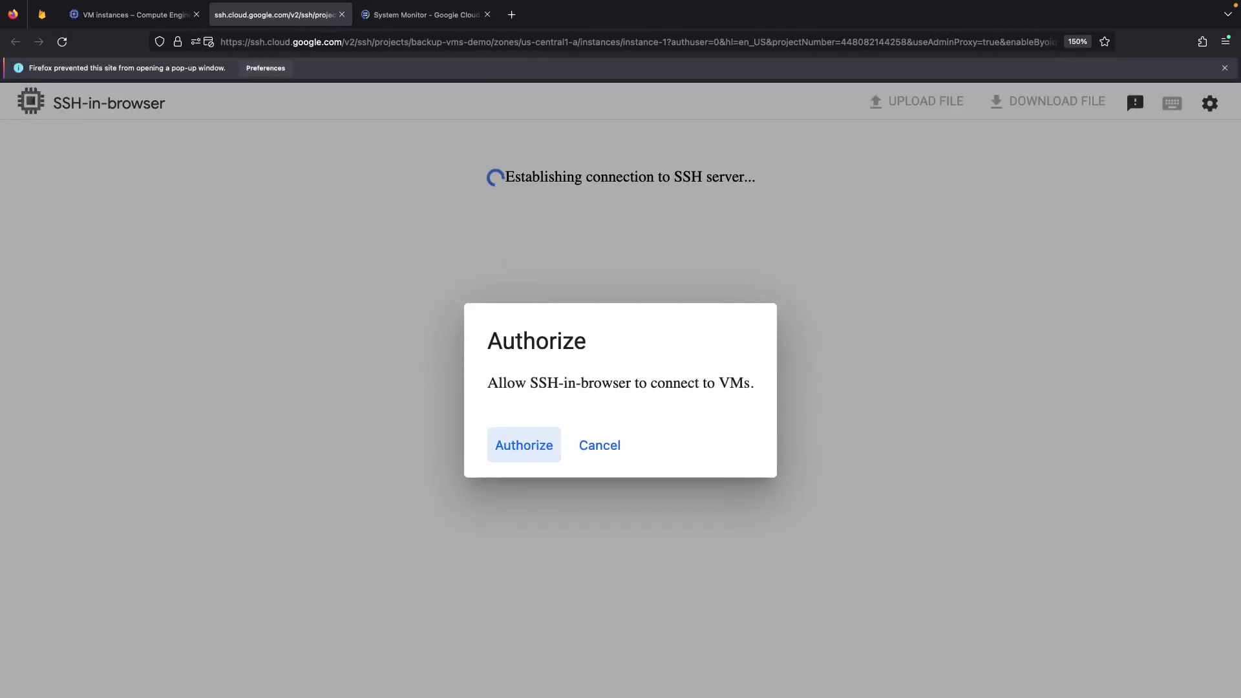
key(Return)
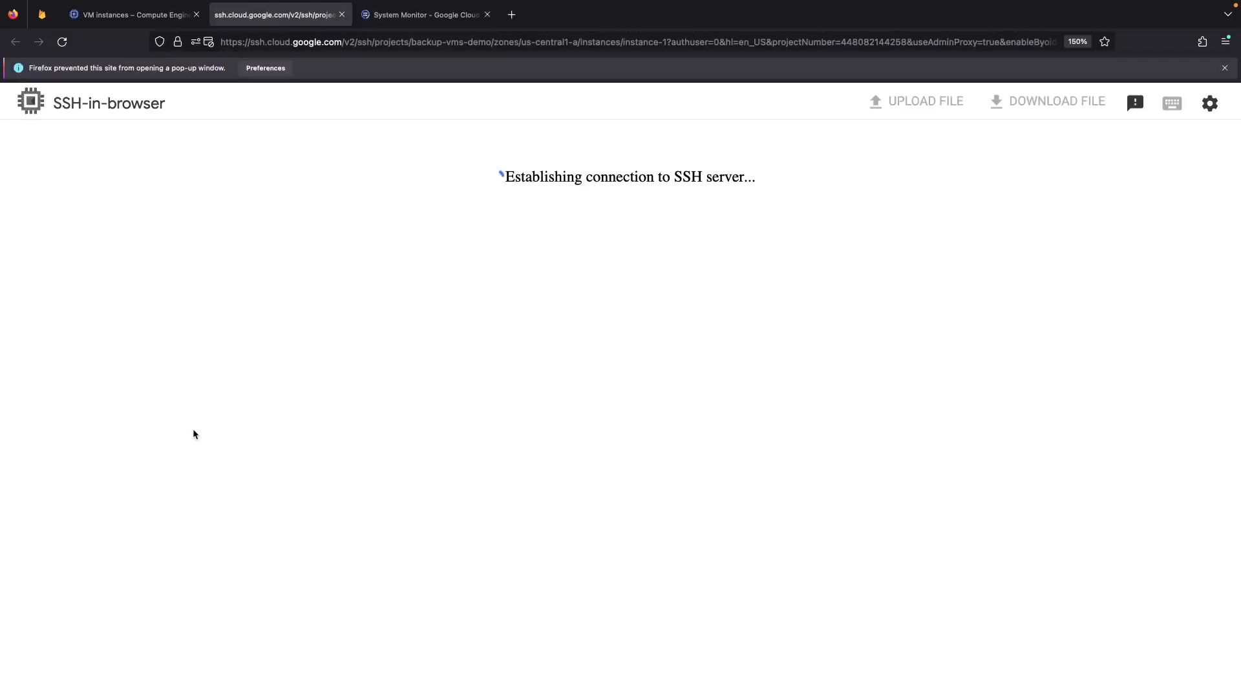
List the contents of the home directory and the root directory on the restored VM with ls and ls /.
text(ls)
key(Return)
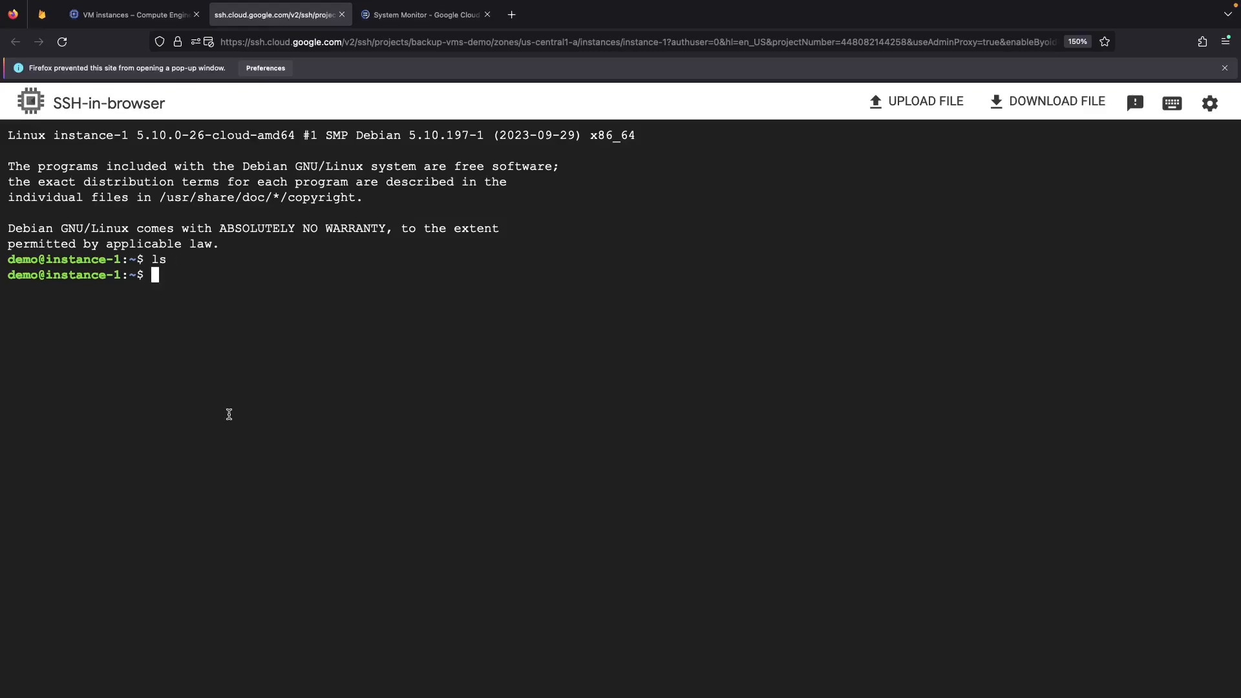
text(ls /)
key(Return)
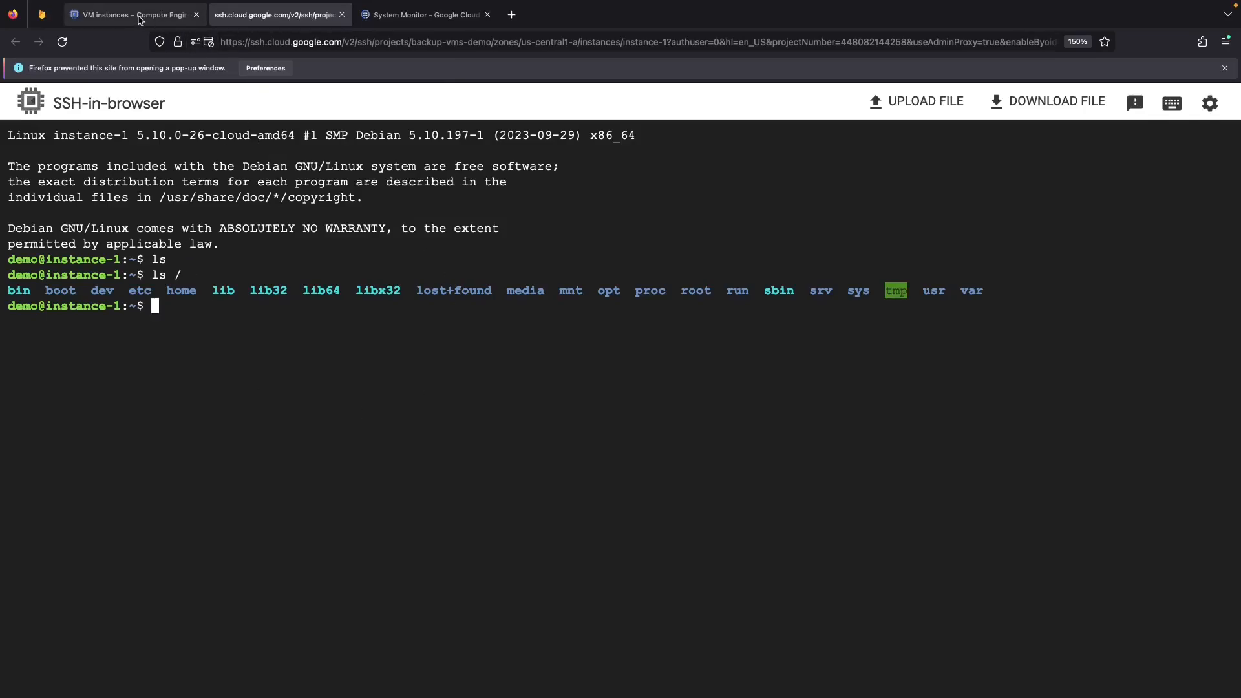
Switch back to the Backup and DR console and review the job status on its dashboard.
click(423, 14)
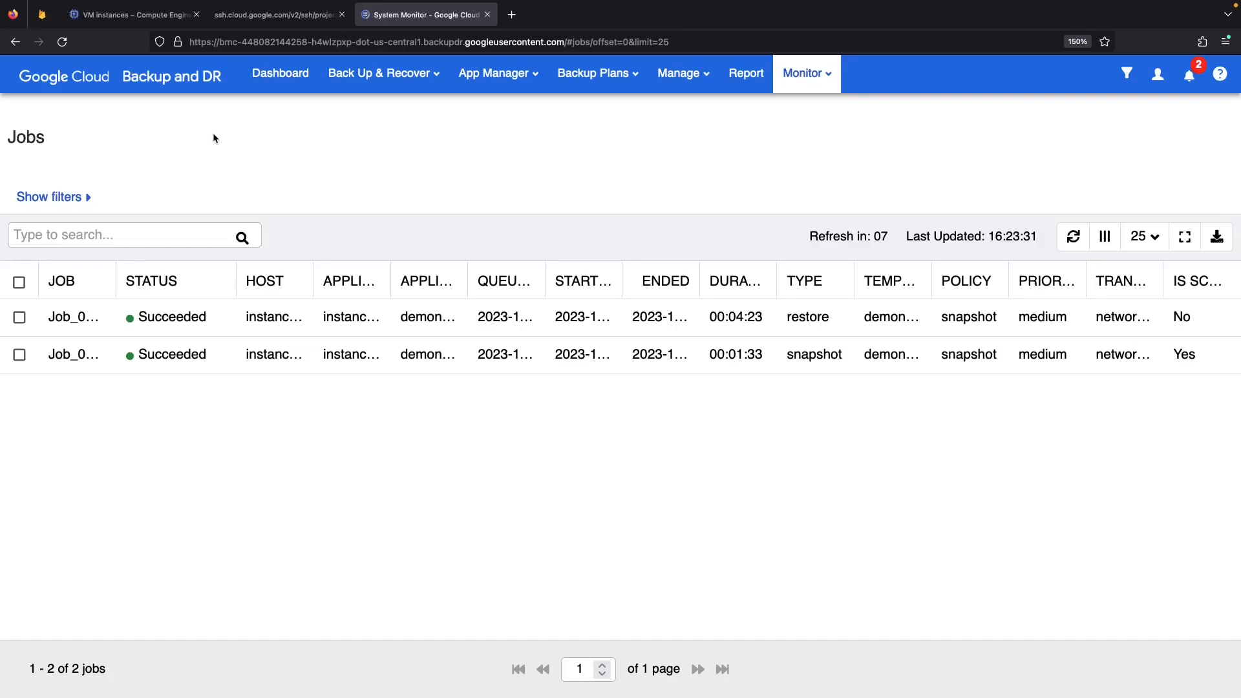
click(279, 73)
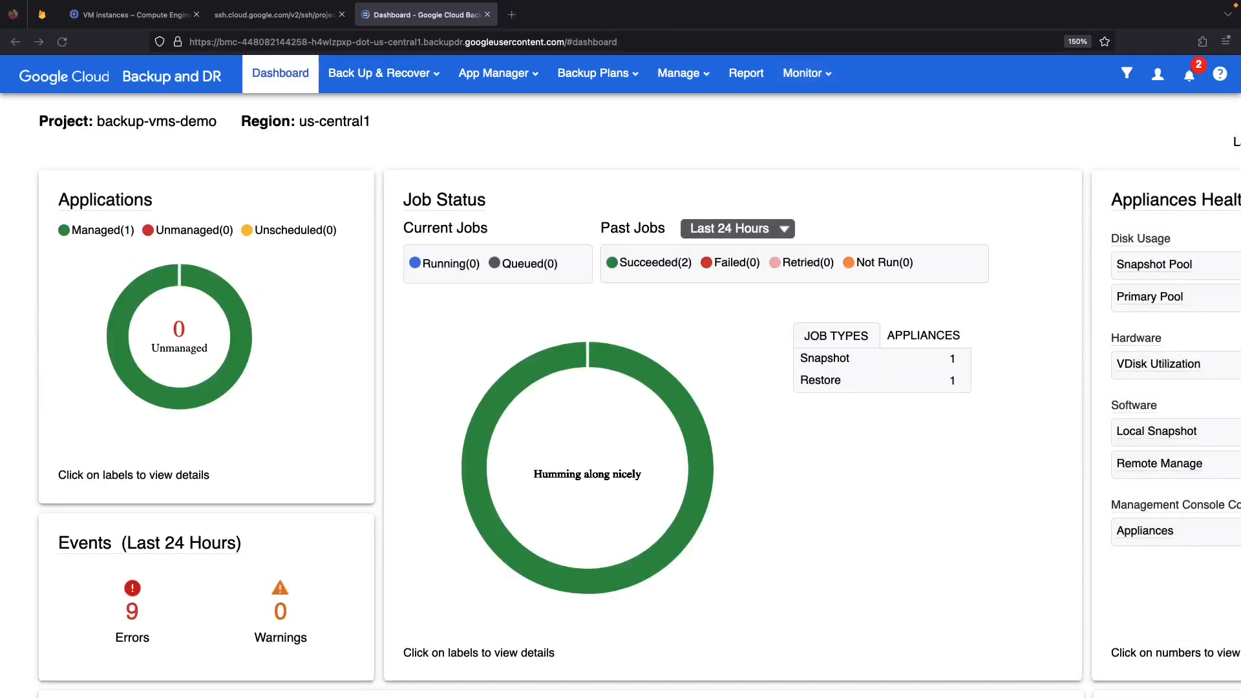